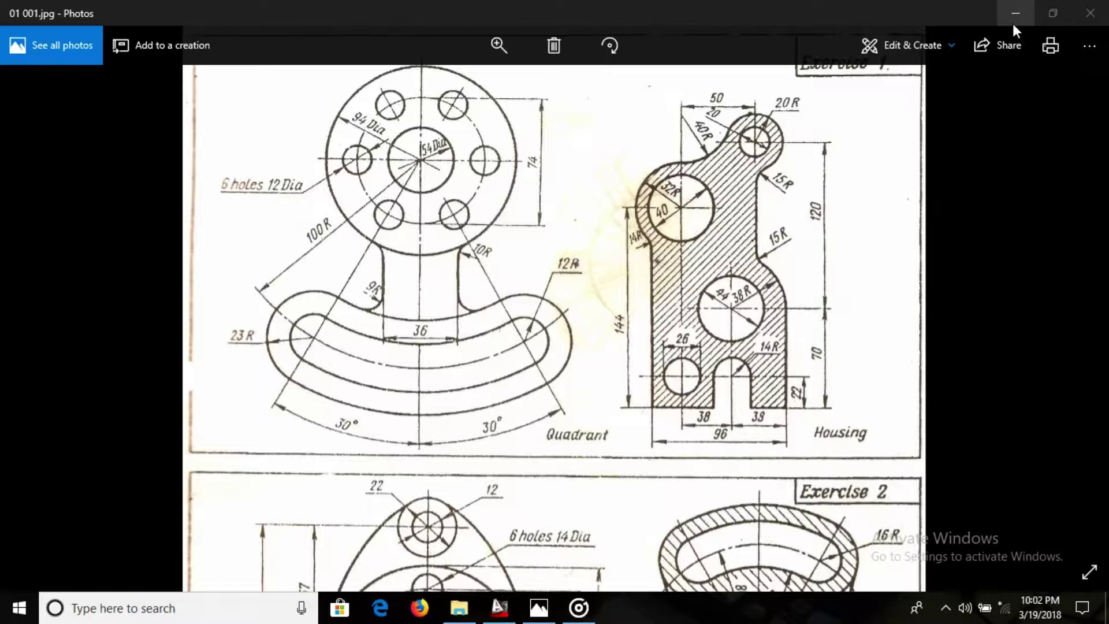
Bring the blank AutoCAD Drawing1 window in front of the Photos reference sketch
left_click(500, 607)
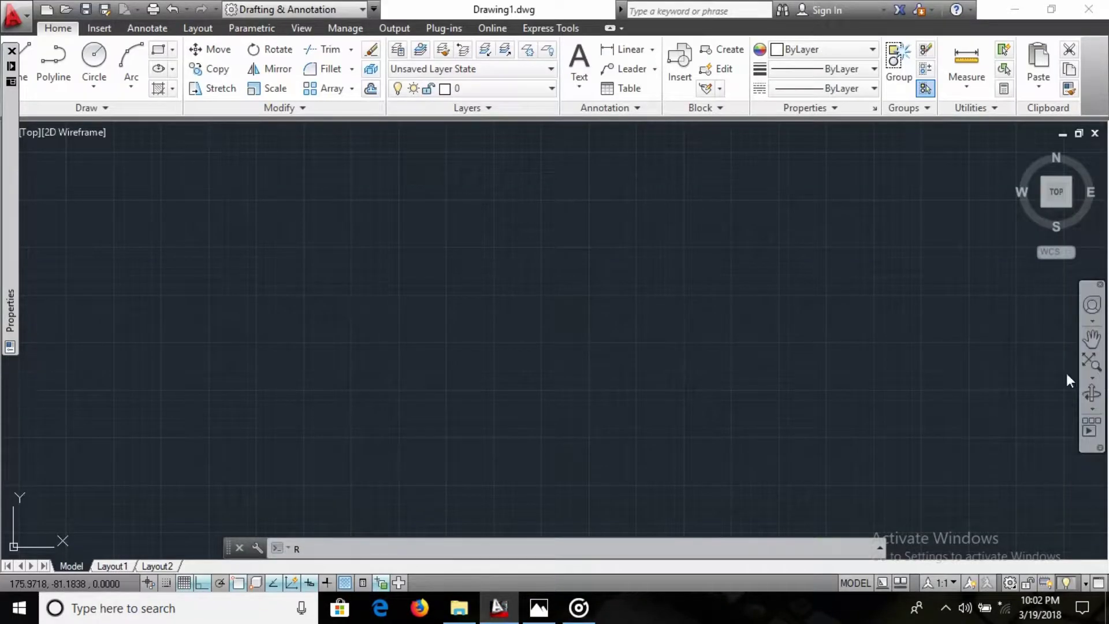
key("alt+Tab")
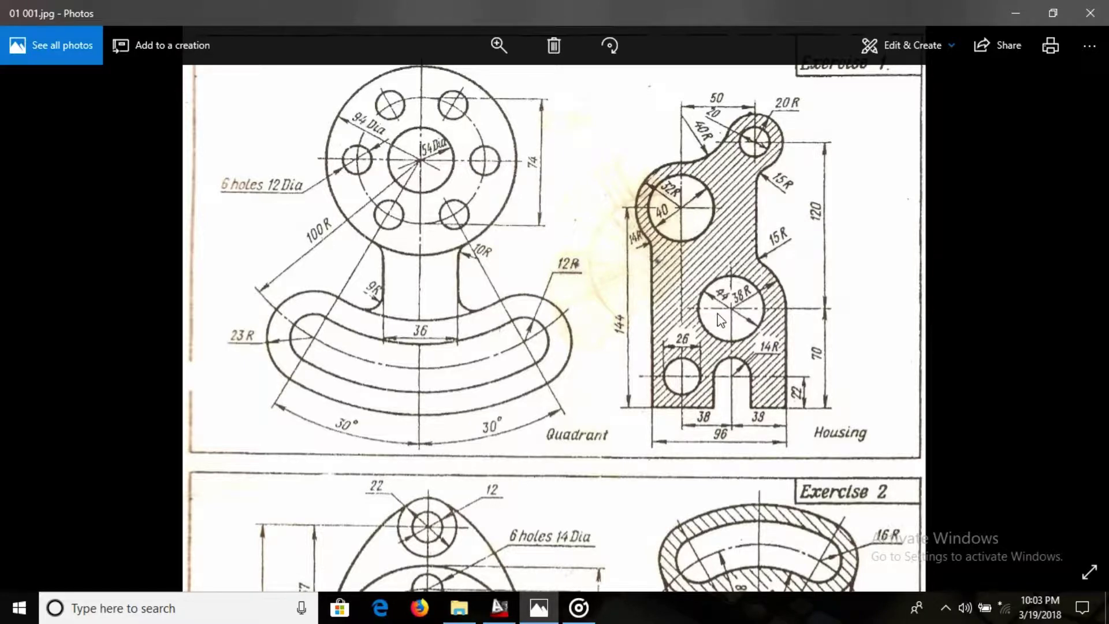
key("alt+Tab")
type("Rc")
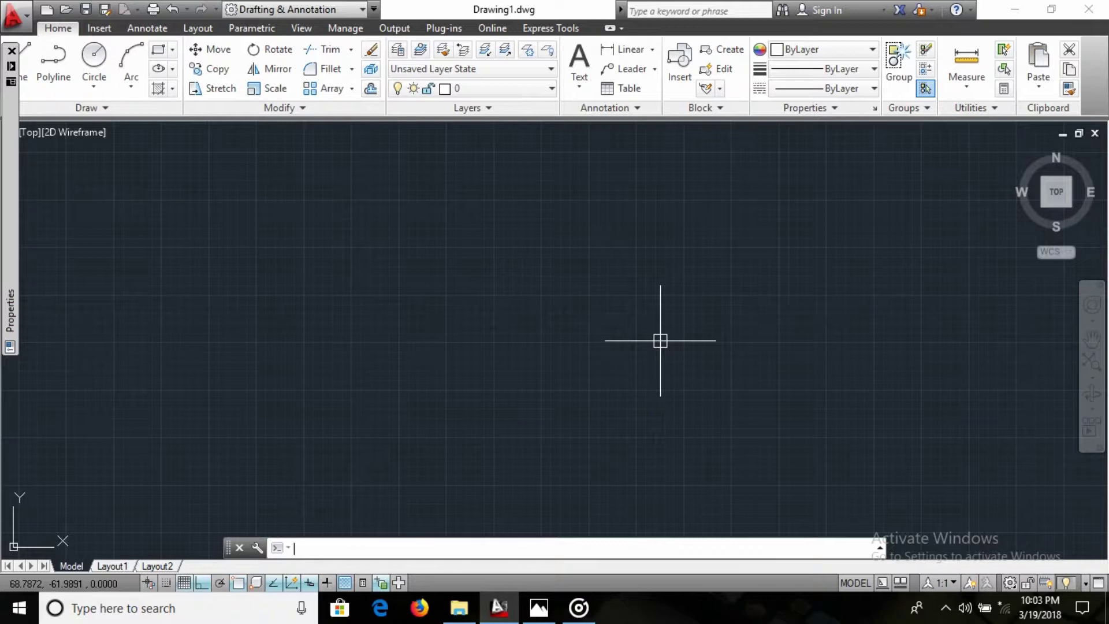
type("c")
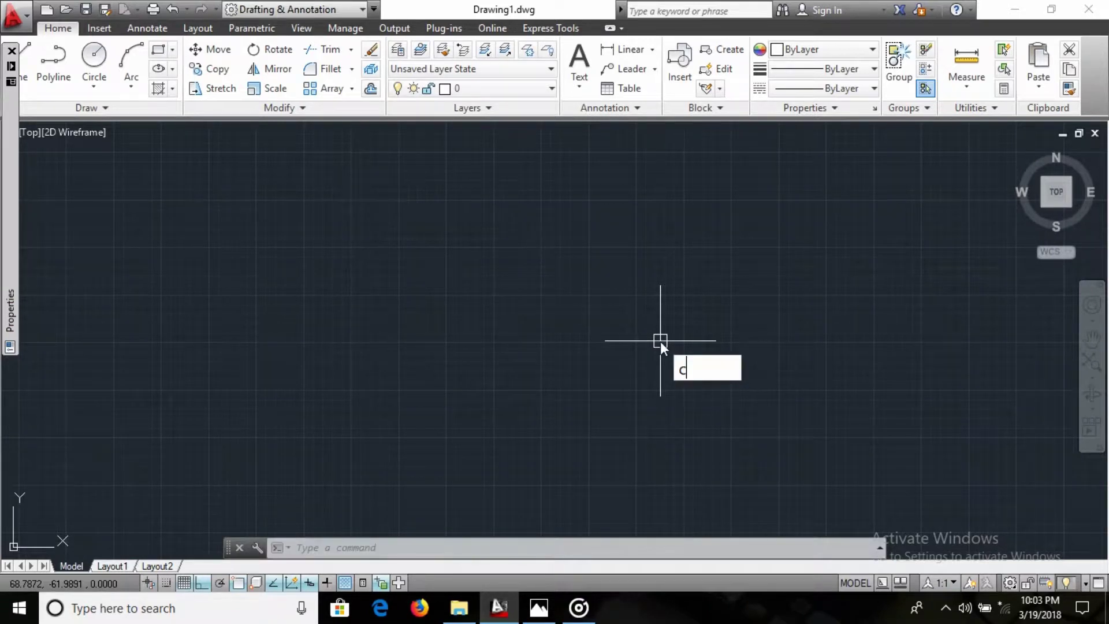
Draw a circle of diameter 44 at a picked centre point
key("Return")
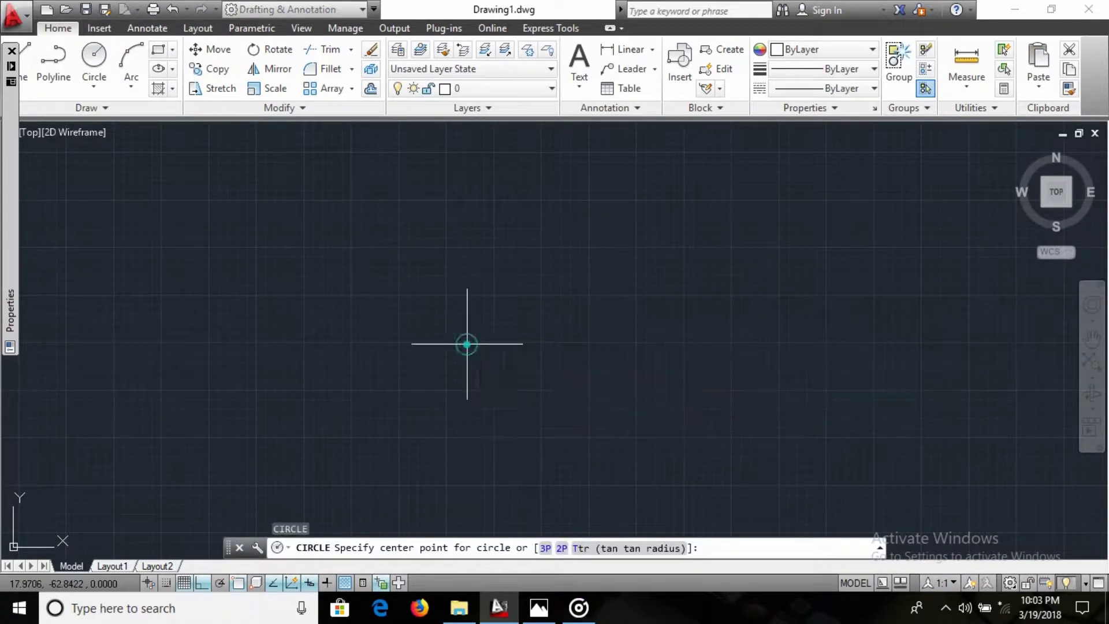
left_click(467, 344)
type("d")
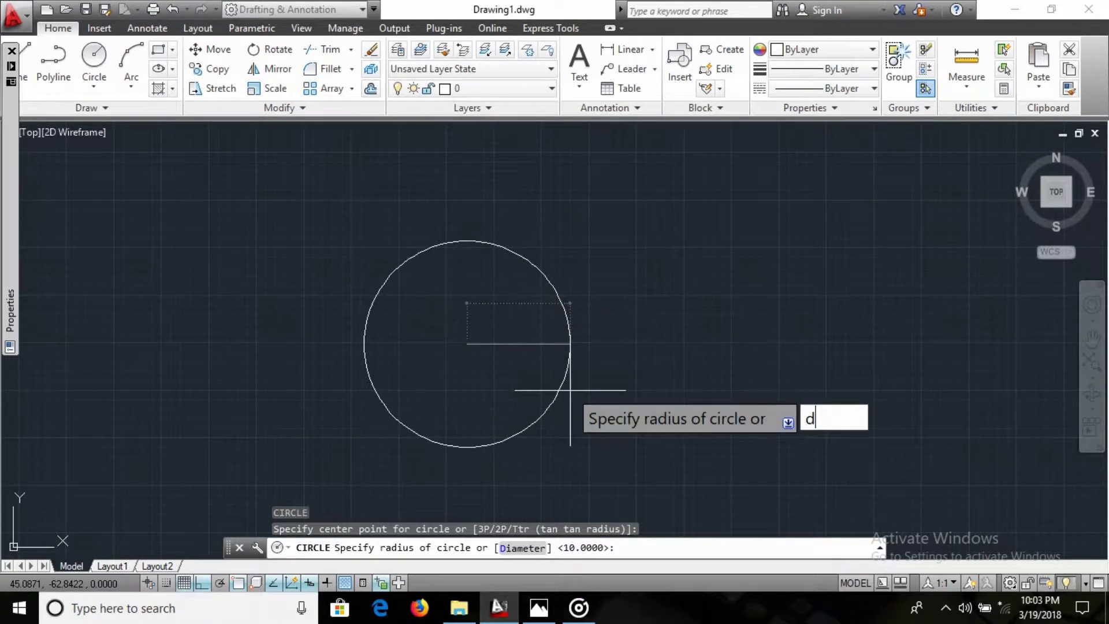
key("Return")
type("44")
key("Return")
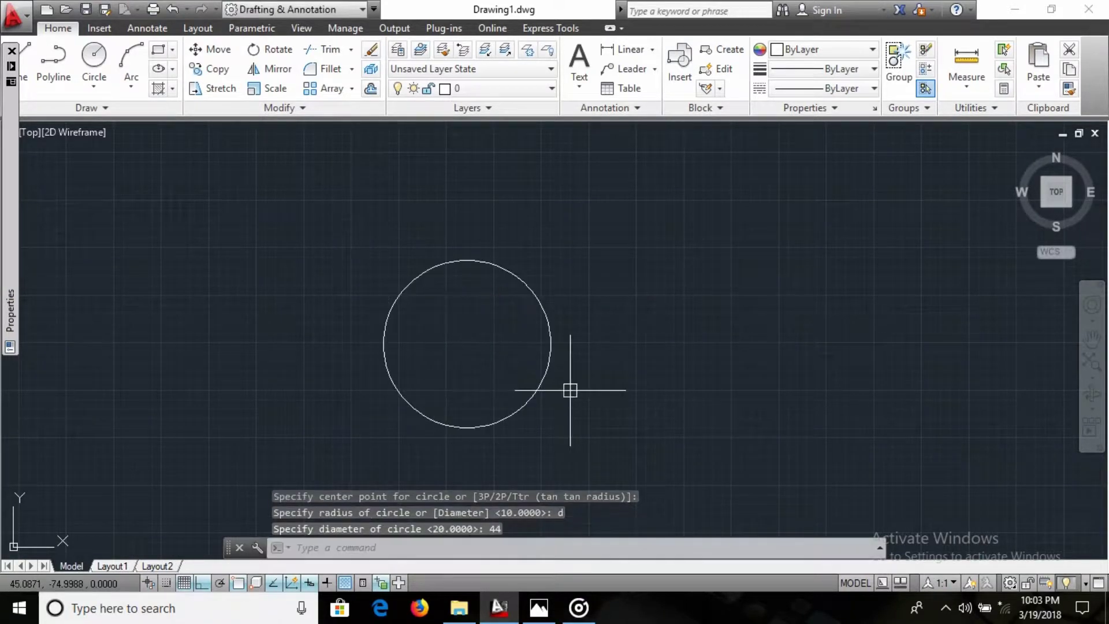
Zoom to show the whole drawing, then view the Housing reference sketch
type("z")
key("Return")
type("a")
key("Return")
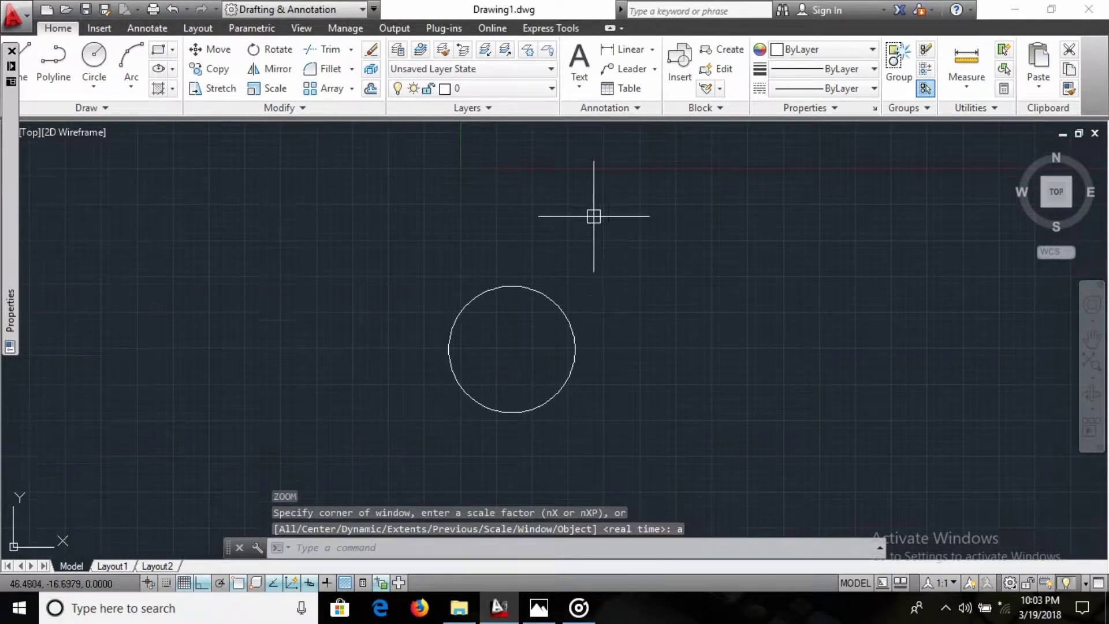
key("alt+Tab")
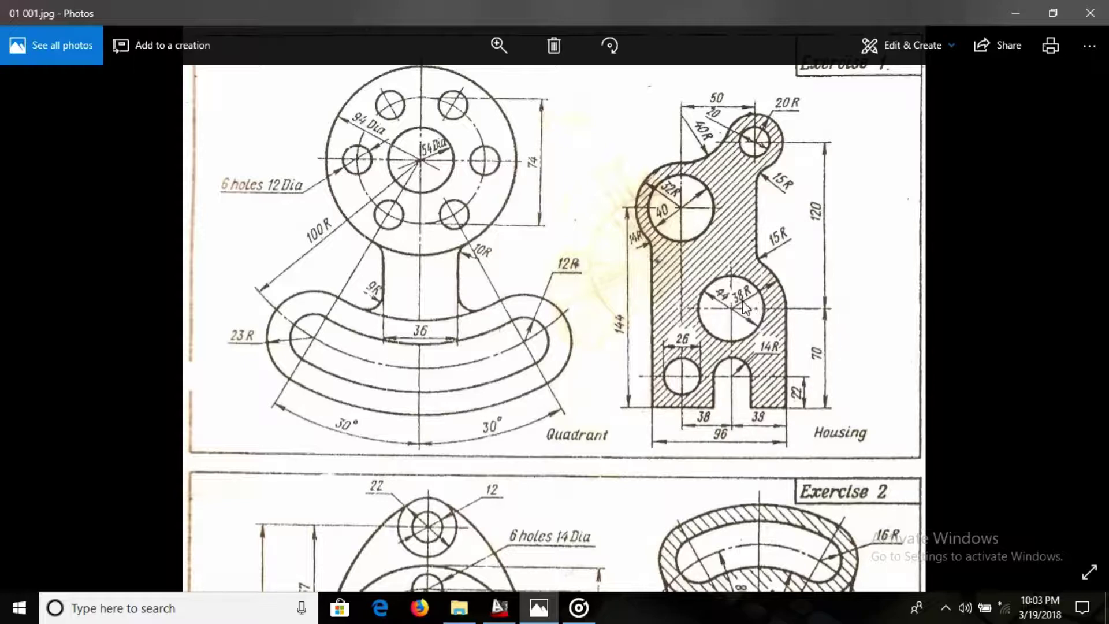
Add a radius-38 circle concentric with the 44-diameter circle, then recheck the sketch
key("alt+Tab")
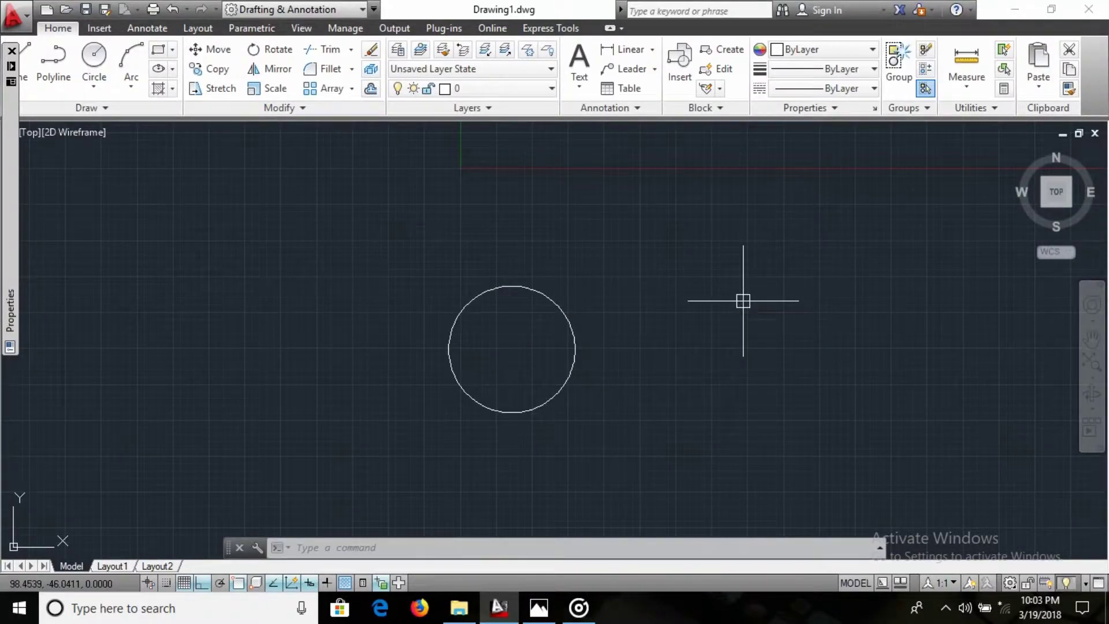
type("c")
key("Return")
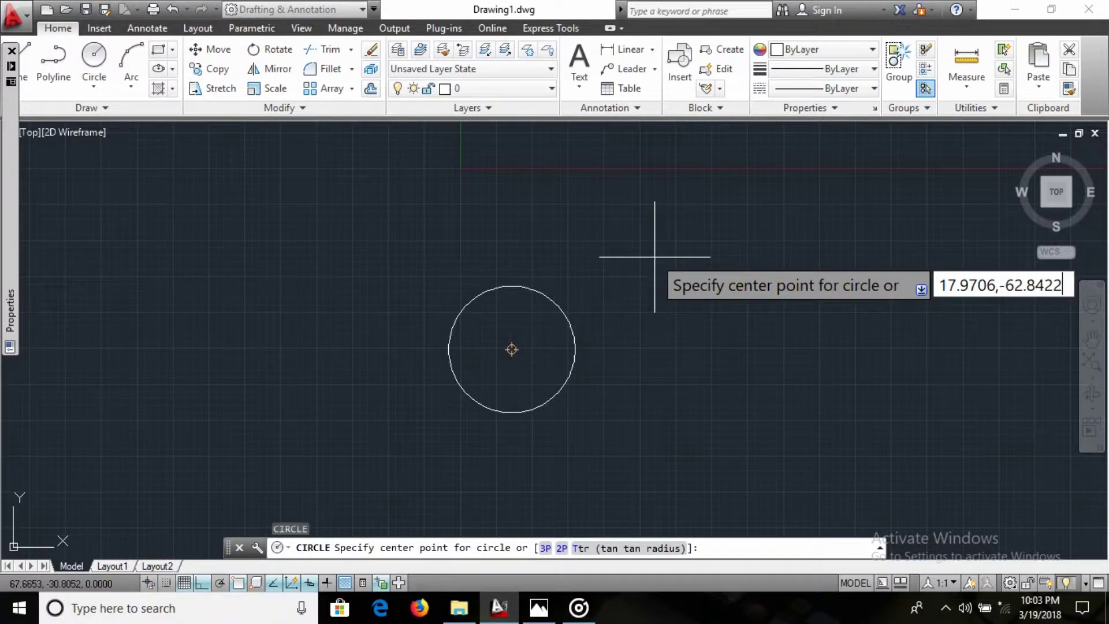
key("Return")
type("38")
key("Return")
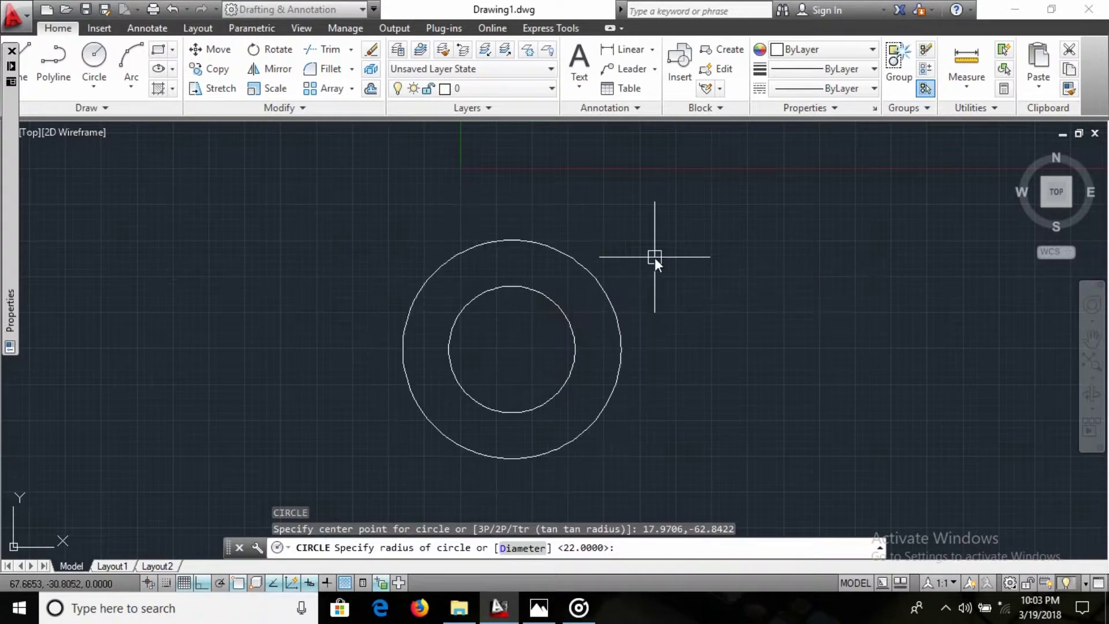
key("alt+Tab")
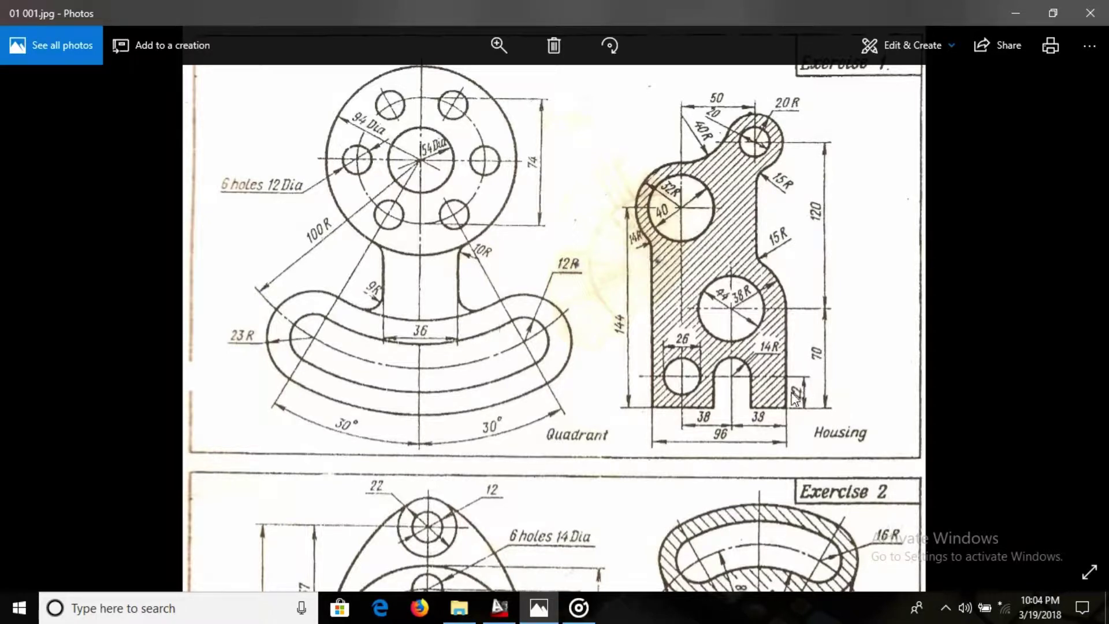
Try placing a circle centre at a -48,0 offset from the centre, then cancel it
key("alt+Tab")
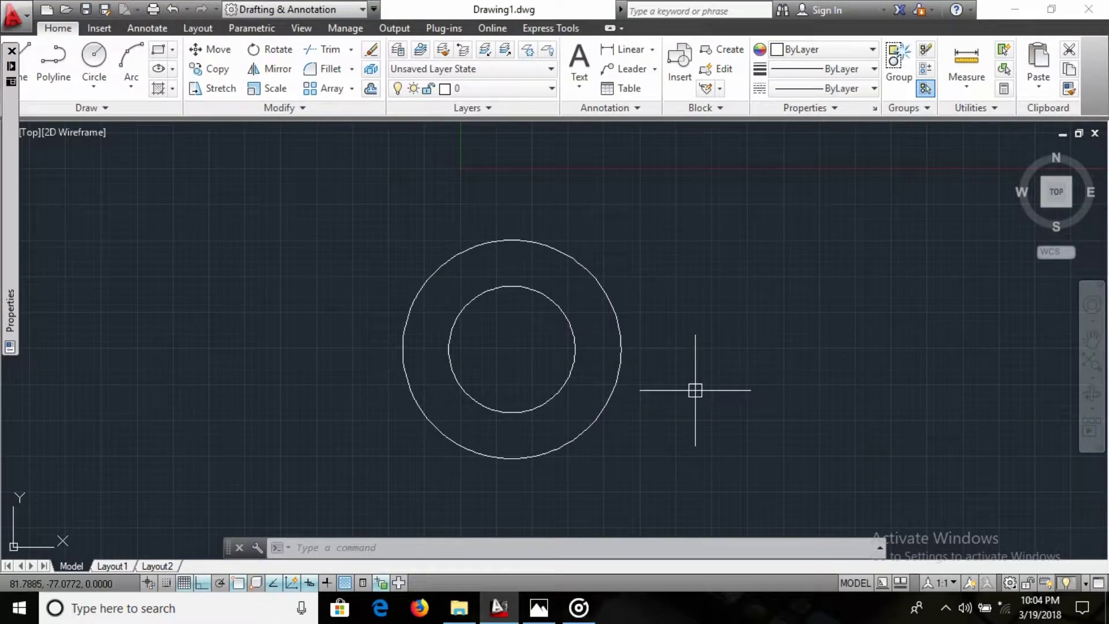
type("c")
key("Return")
type("fro")
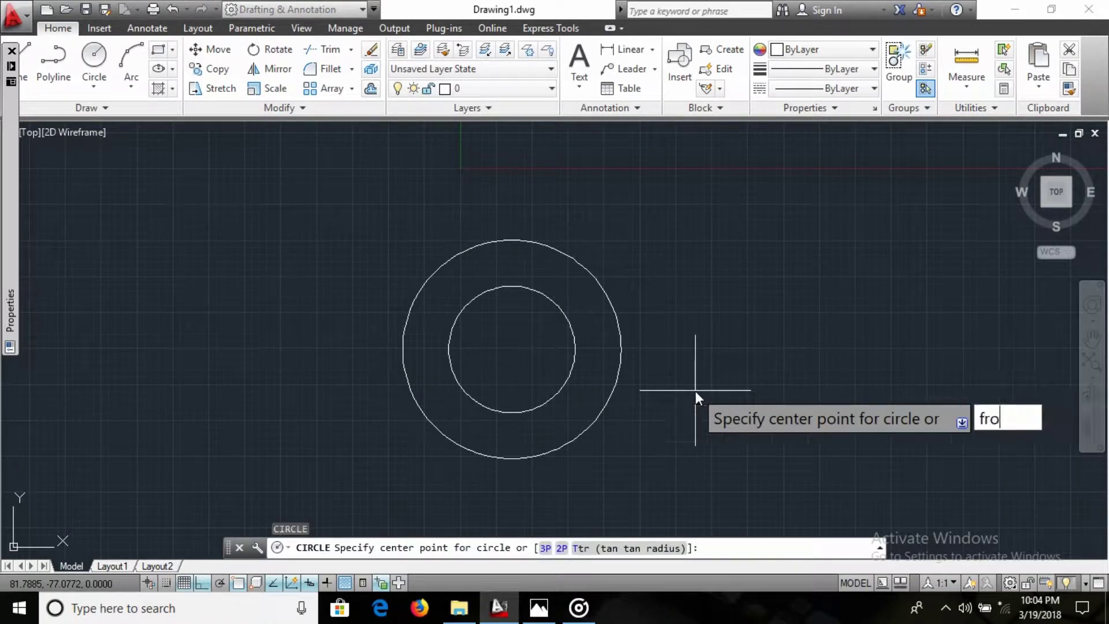
type("m")
key("Return")
type("@")
key("Return")
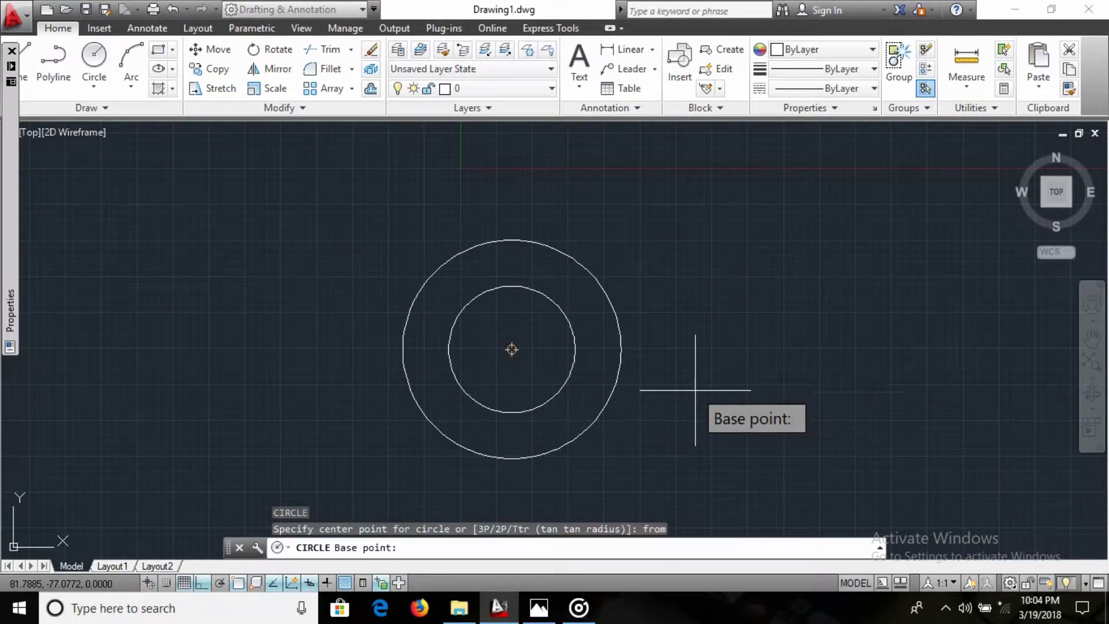
type("@")
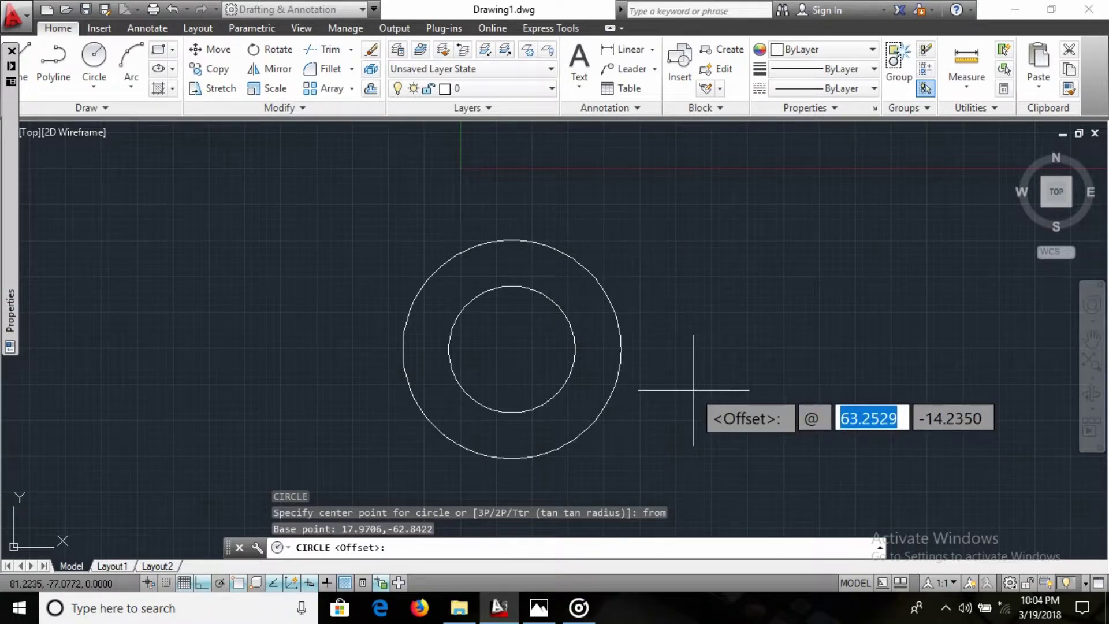
type("48")
key("BackSpace")
key("BackSpace")
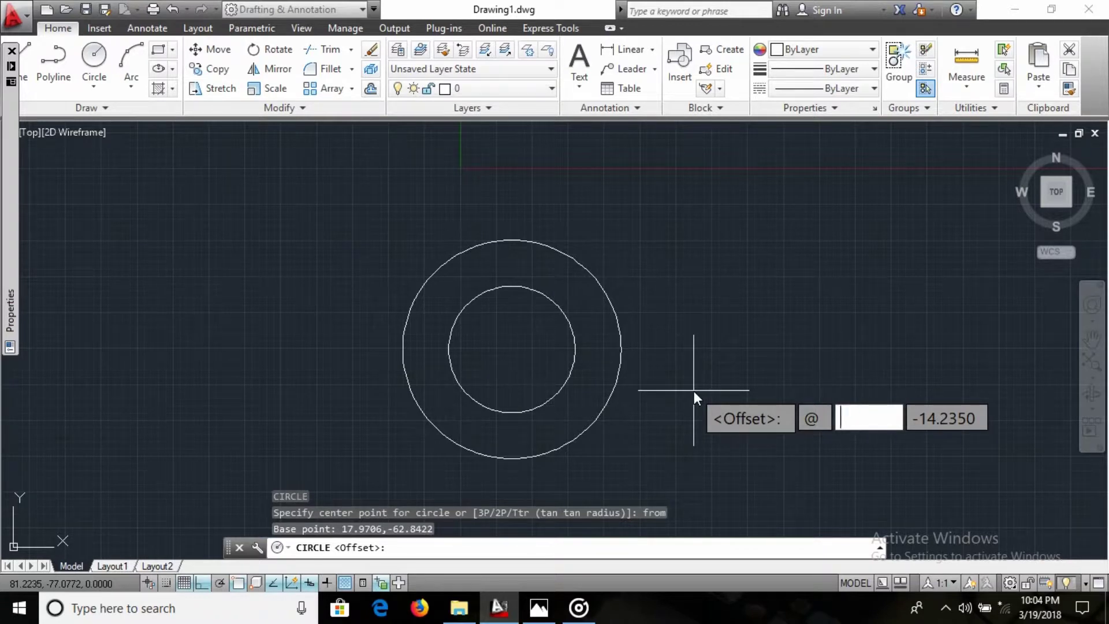
type("-48")
key("Tab")
type("0")
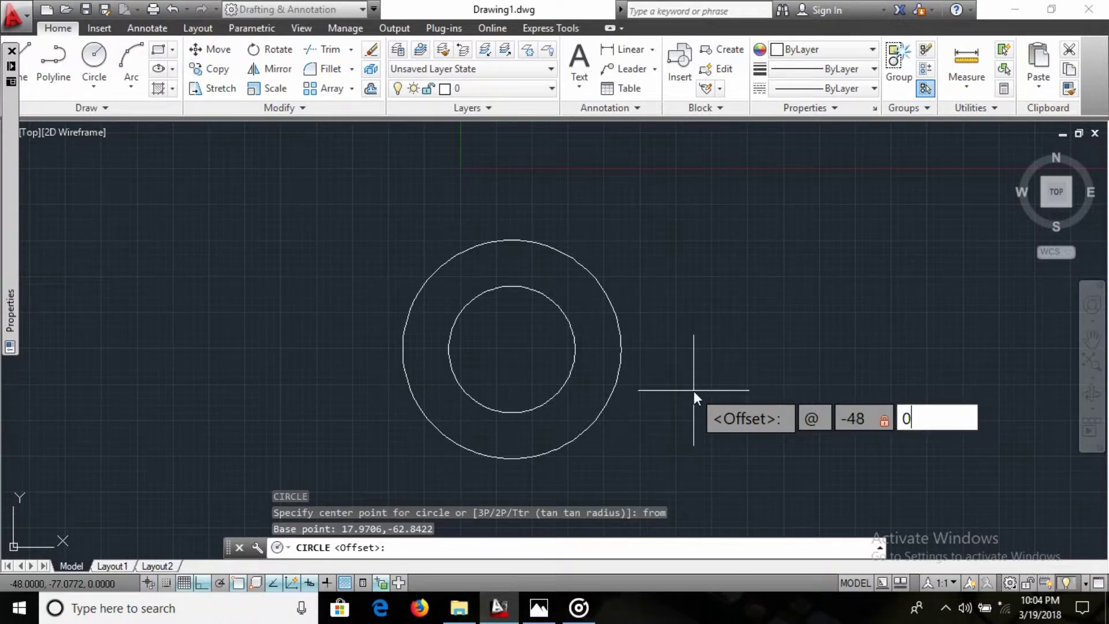
key("Return")
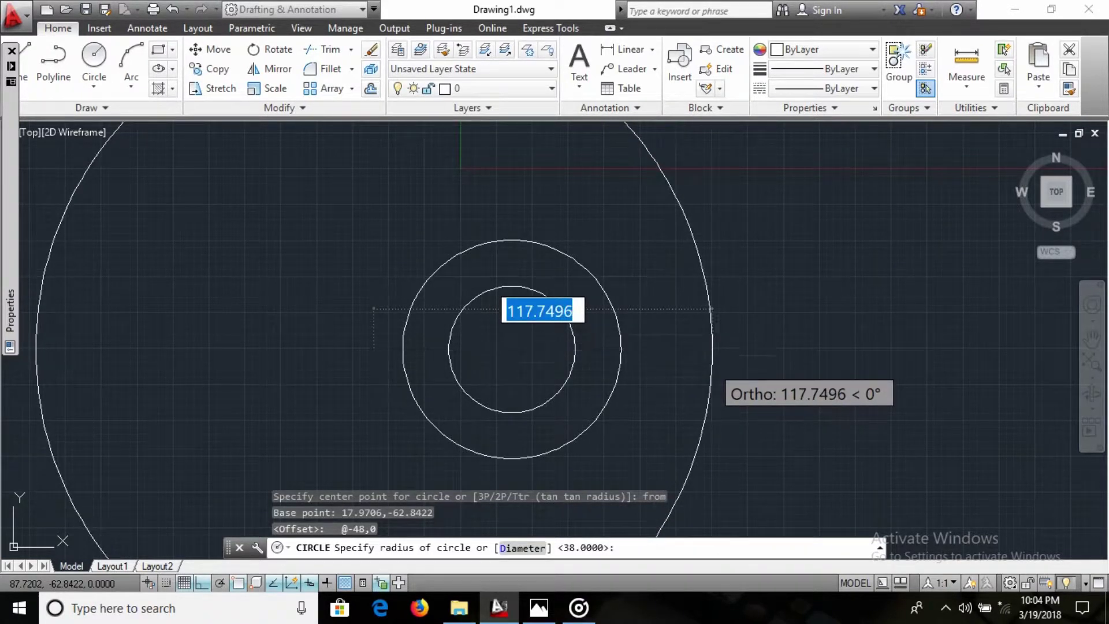
key("ctrl+z")
key("Escape")
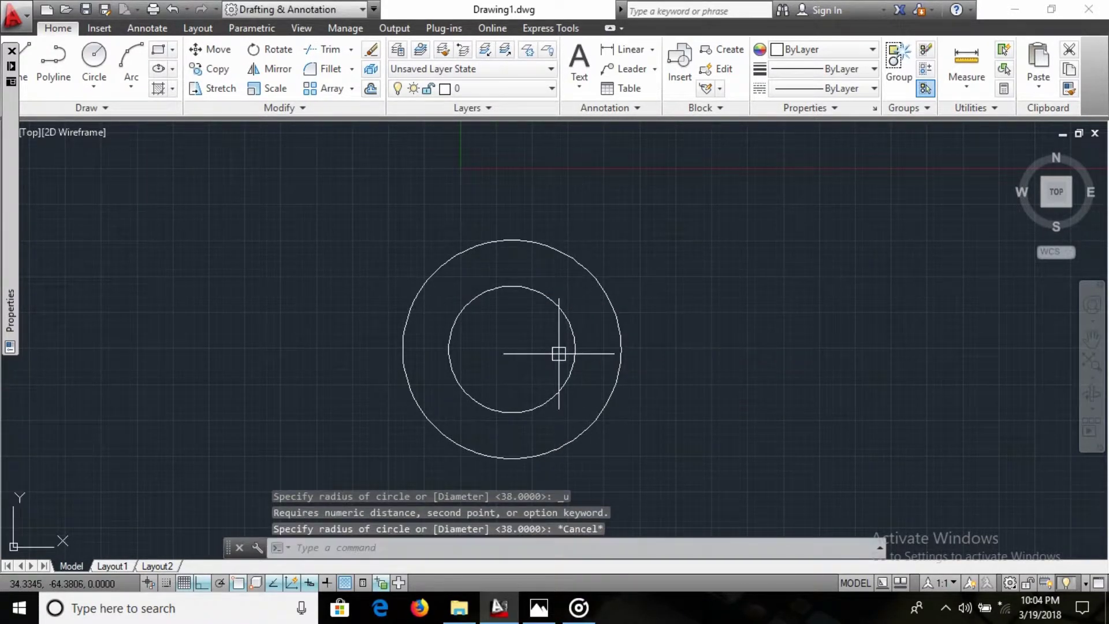
Centre a new circle 48 units below the large circles' centre using FROM
type("c")
key("Return")
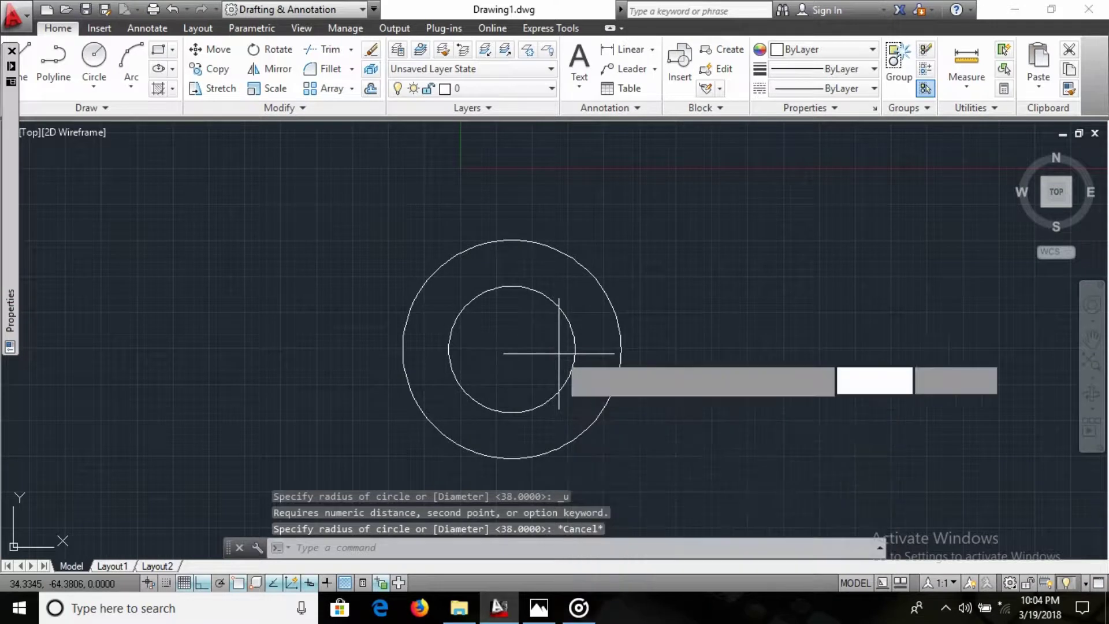
type("from")
key("Return")
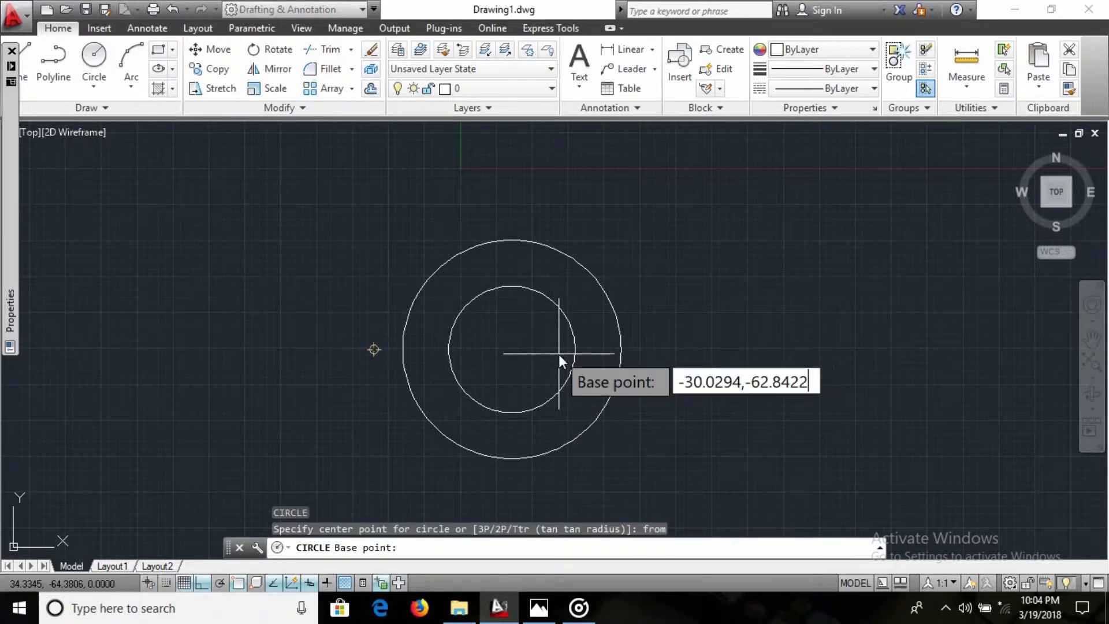
key("F8")
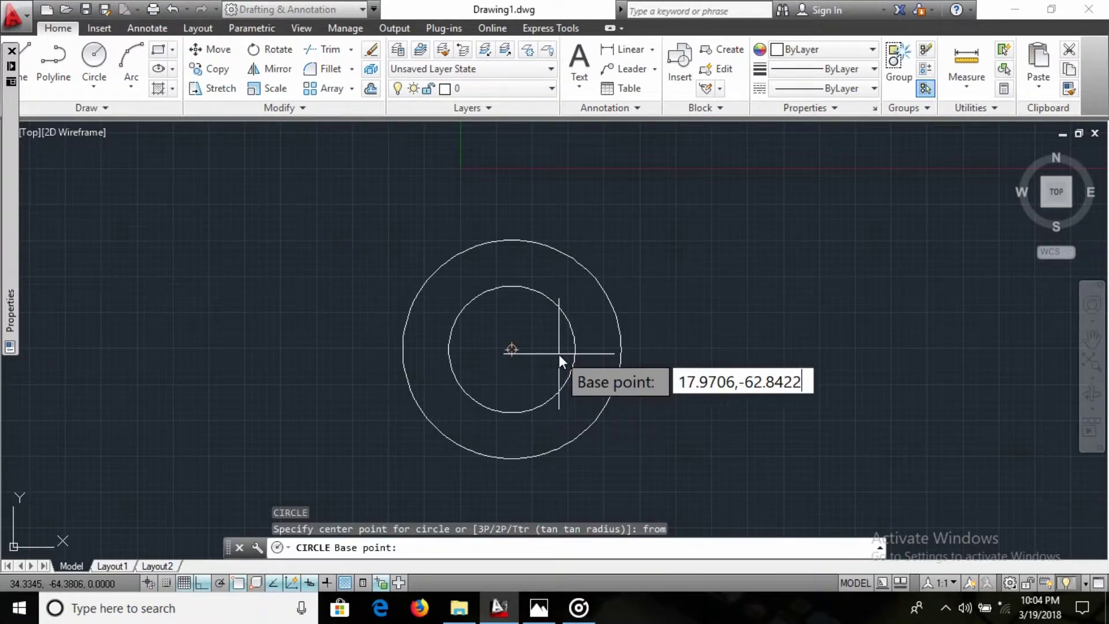
key("Return")
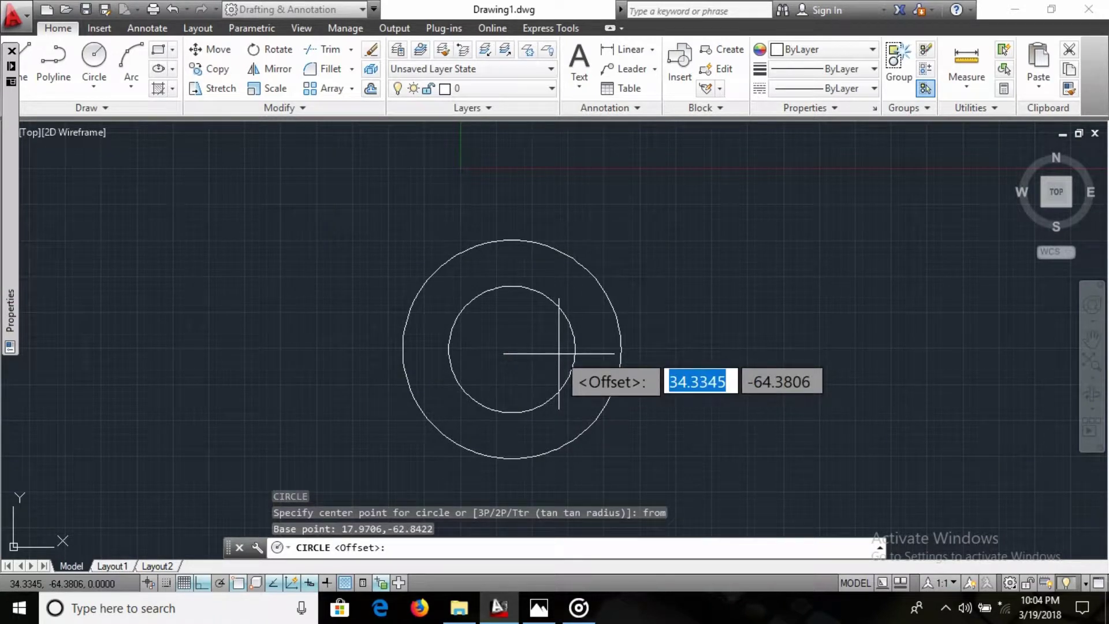
type("@ ")
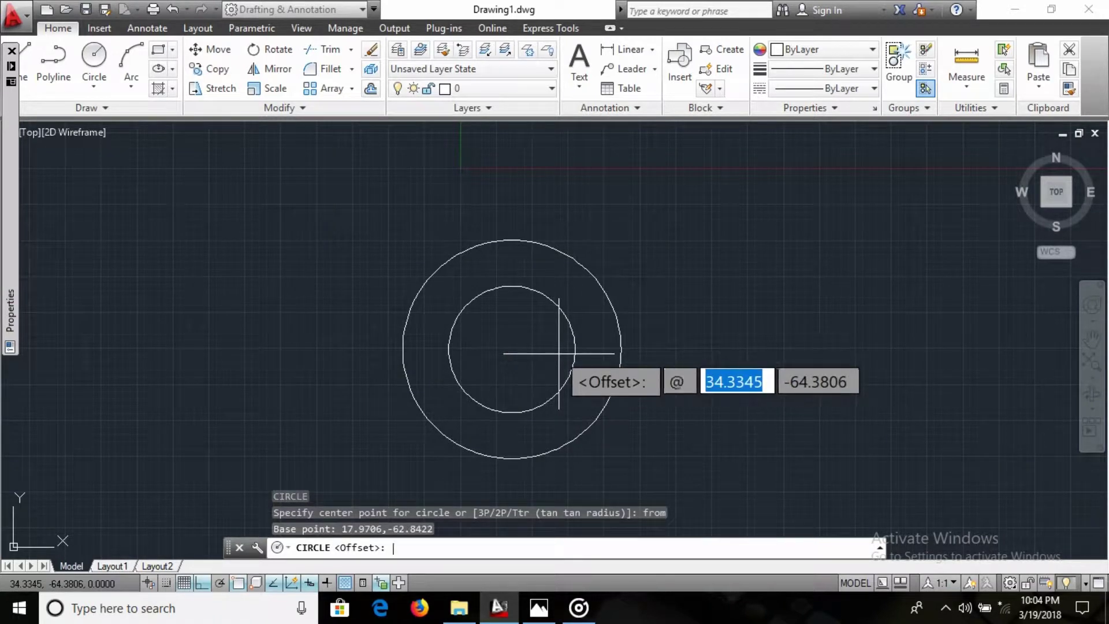
type("0")
key("Tab")
type("-48")
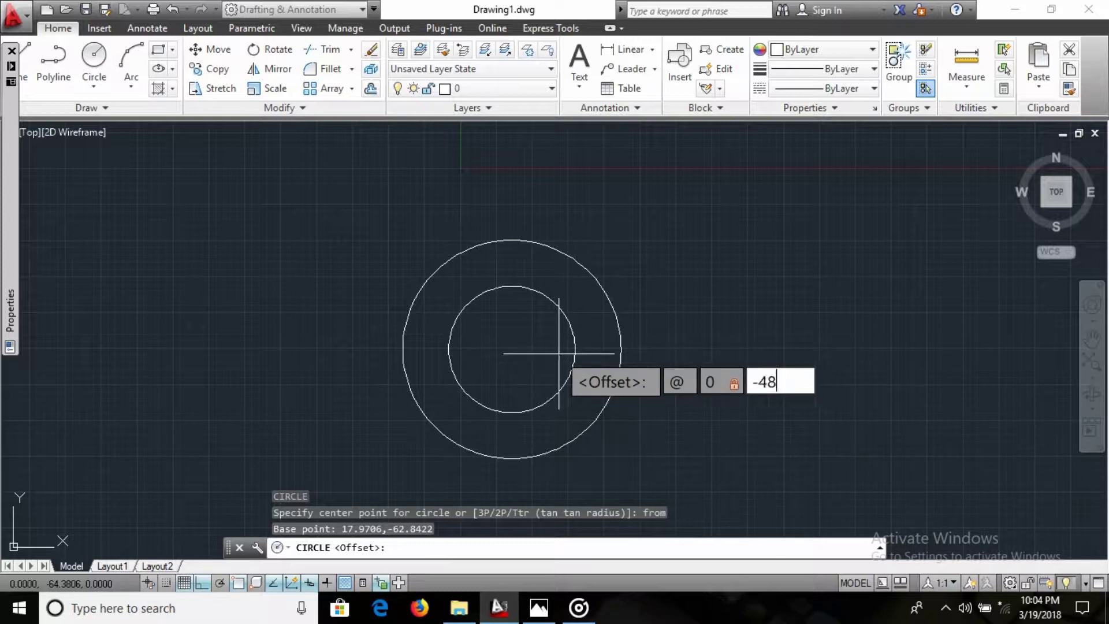
key("Return")
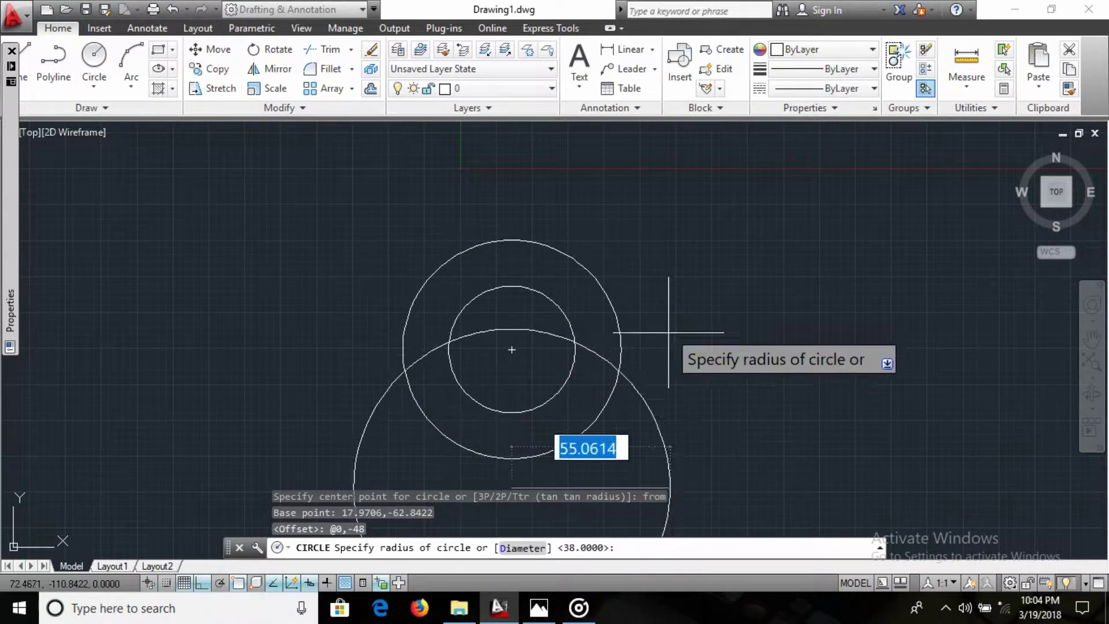
Check the sketch and finish the lower circle with radius 14
middle_click_drag(664, 257, 638, 179)
left_click(538, 607)
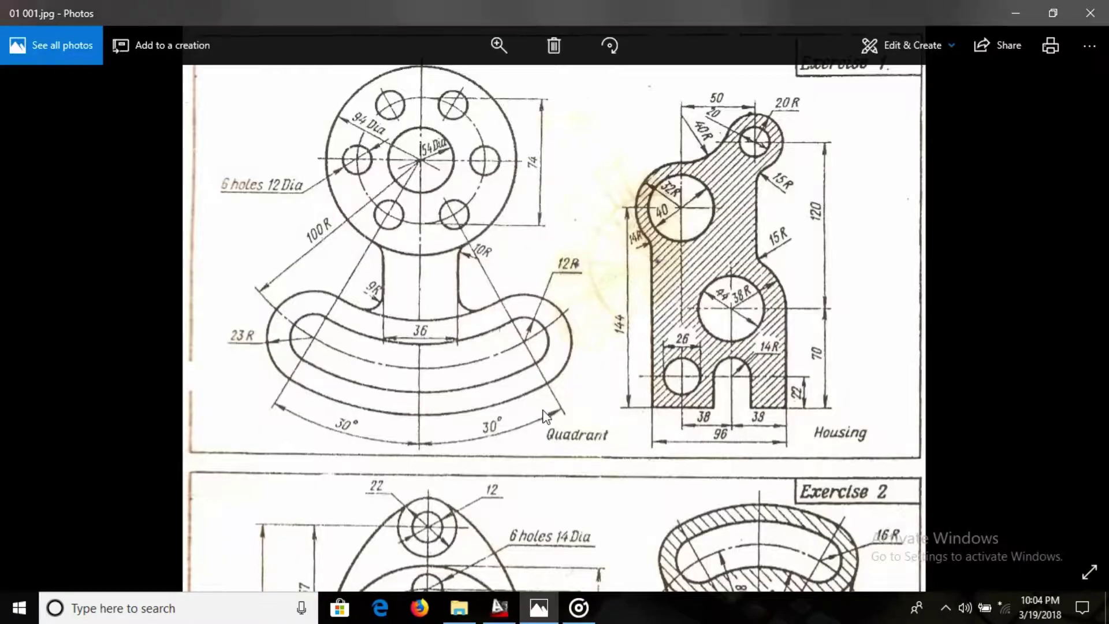
key("alt+Tab")
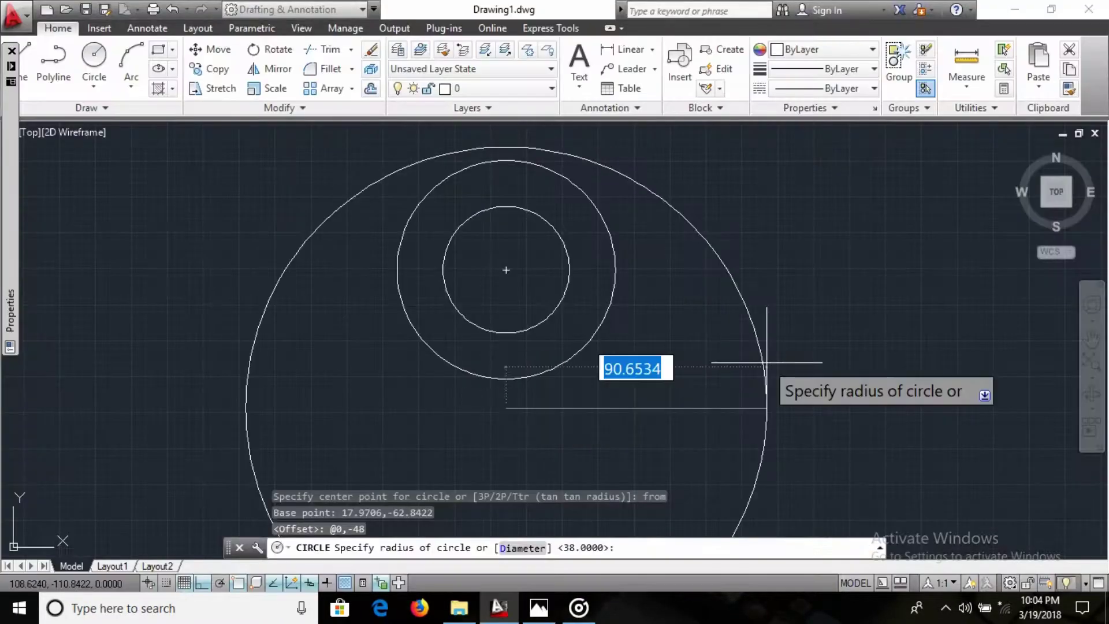
type("14")
key("Return")
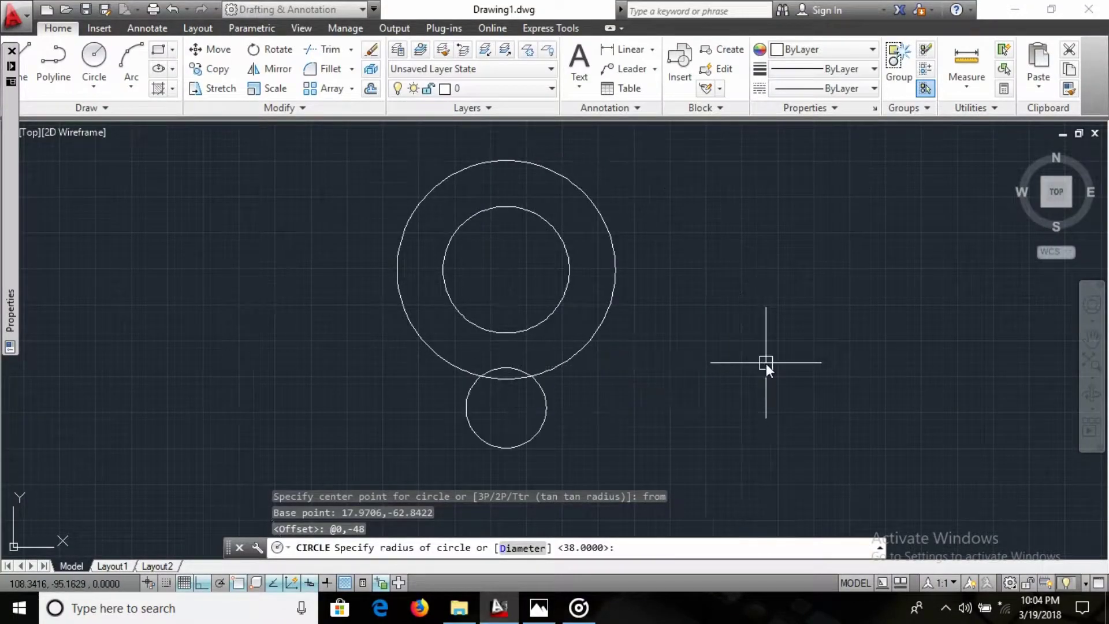
key("alt+Tab")
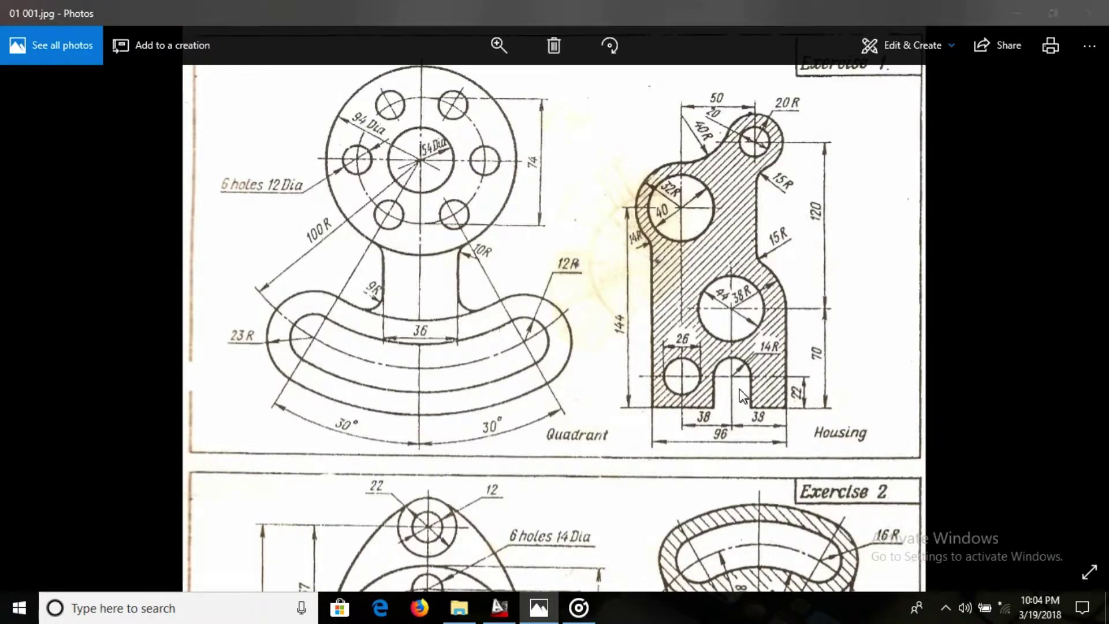
Draw a 22-unit vertical line down from the small circle's right side
key("alt+Tab")
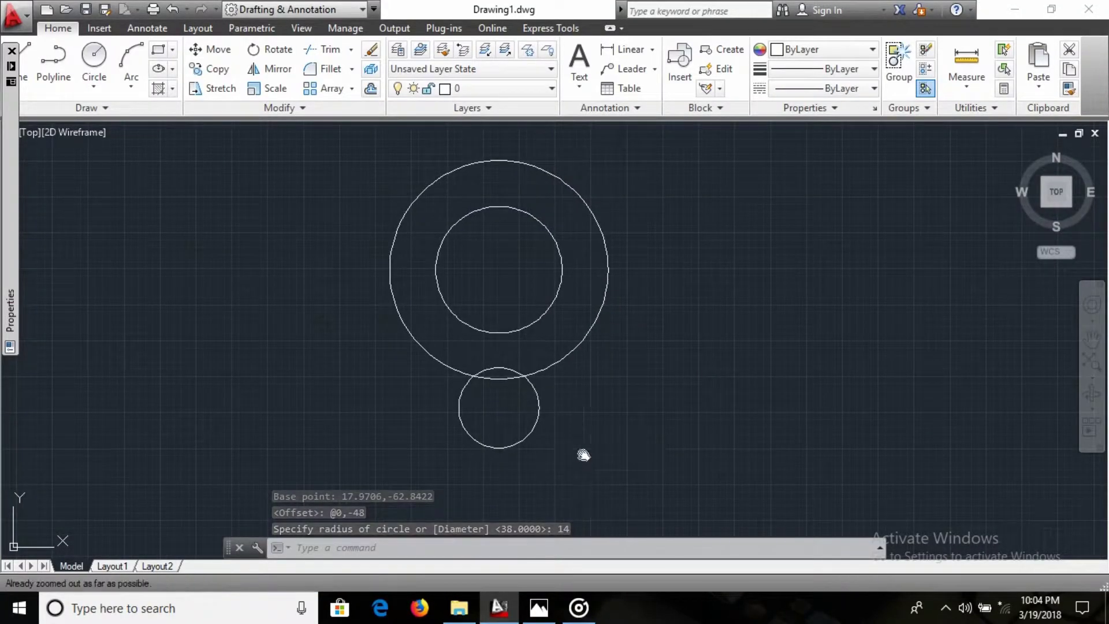
middle_click_drag(573, 467, 637, 462)
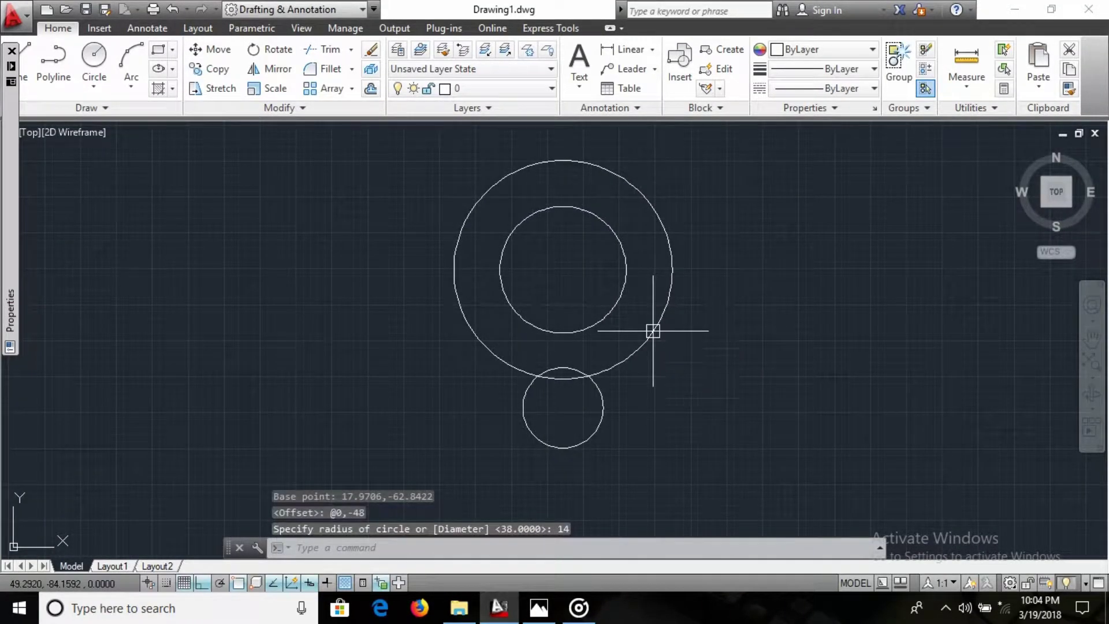
scroll(652, 331, "up", 1)
key("z")
key("Return")
middle_click_drag(639, 342, 635, 225)
type("a")
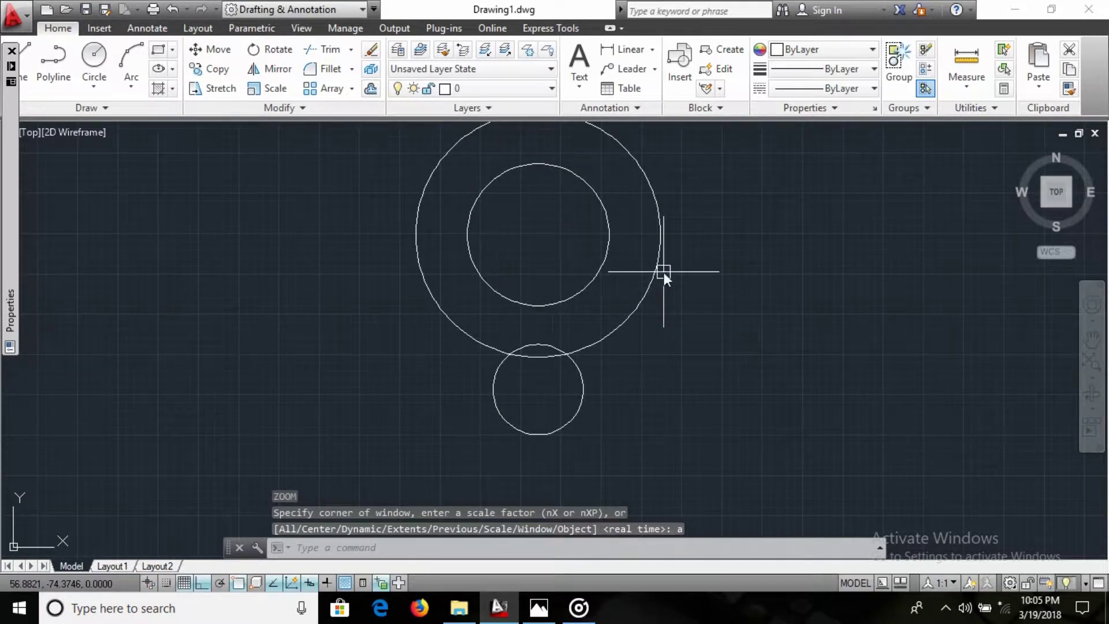
key("Escape")
type("l")
key("Return")
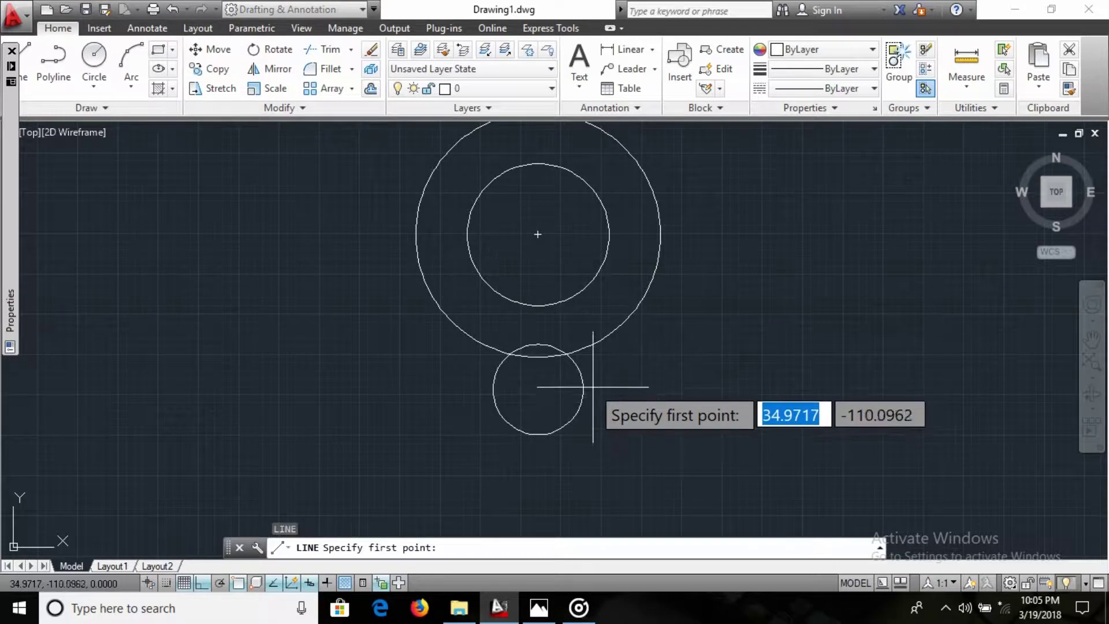
left_click(583, 389)
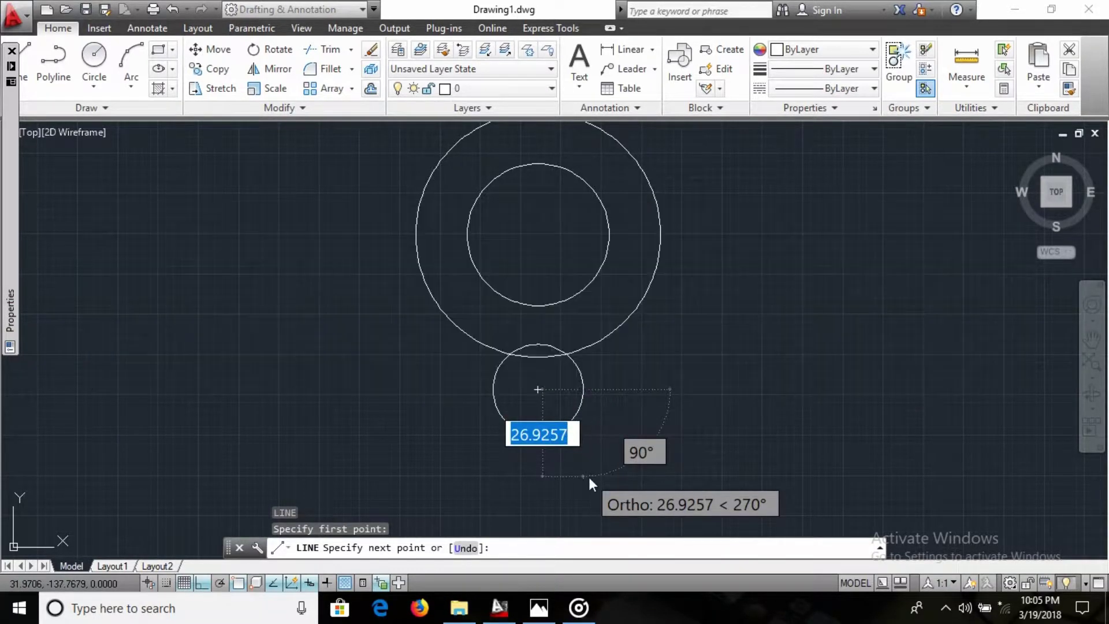
key("alt+Tab")
key("alt+Tab")
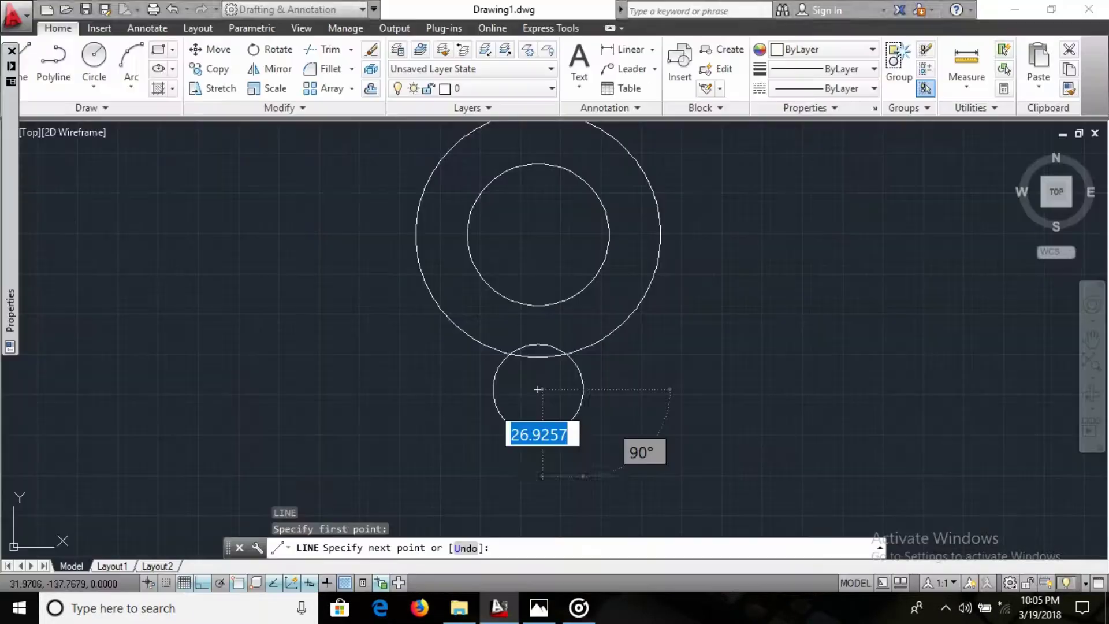
type("22")
key("Return")
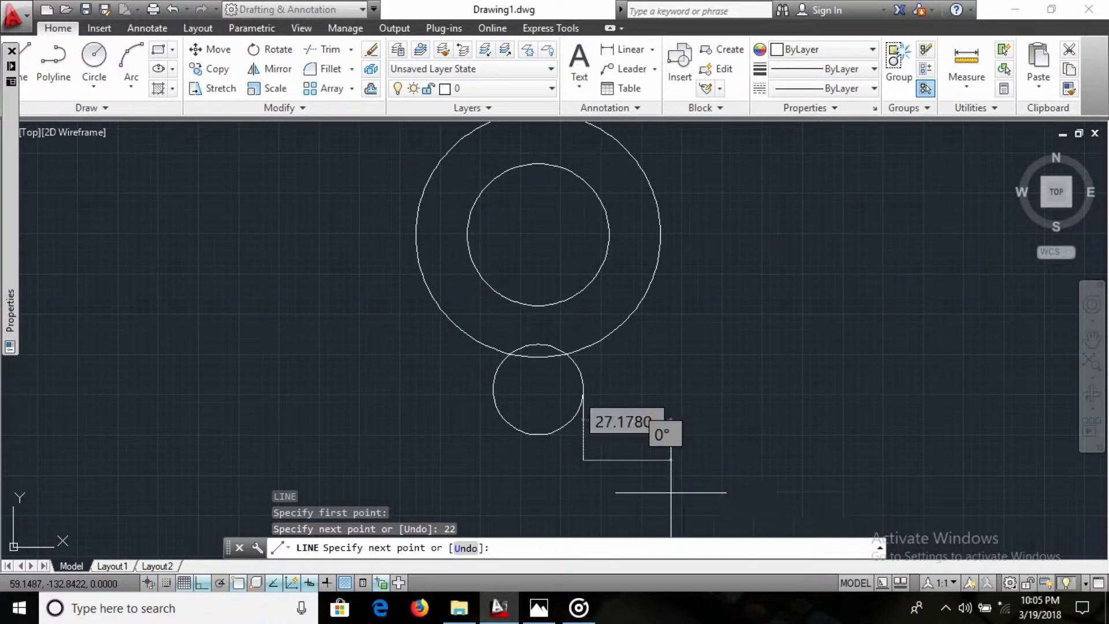
key("Escape")
key("Escape")
key("Escape")
Draw a matching 22-unit vertical line down from the circle's left side
type("l")
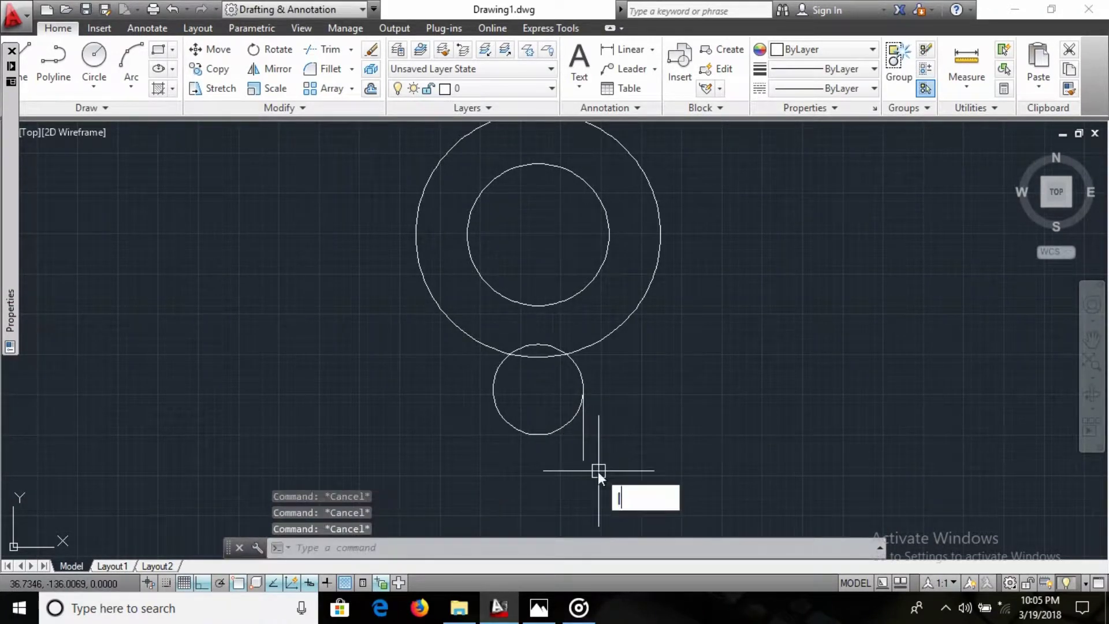
key("Return")
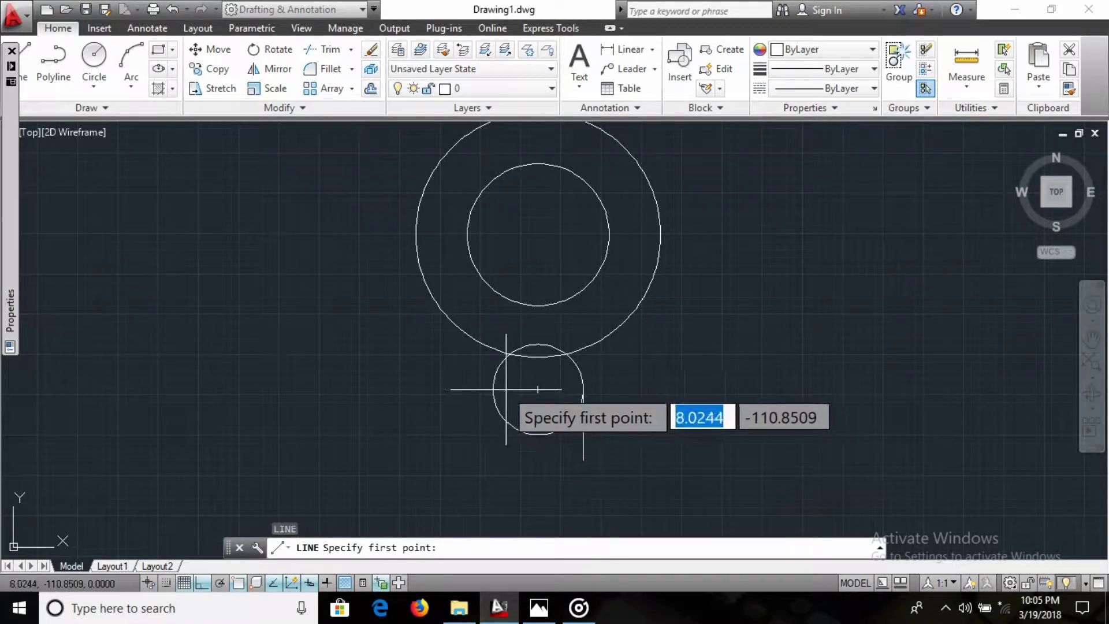
left_click(493, 389)
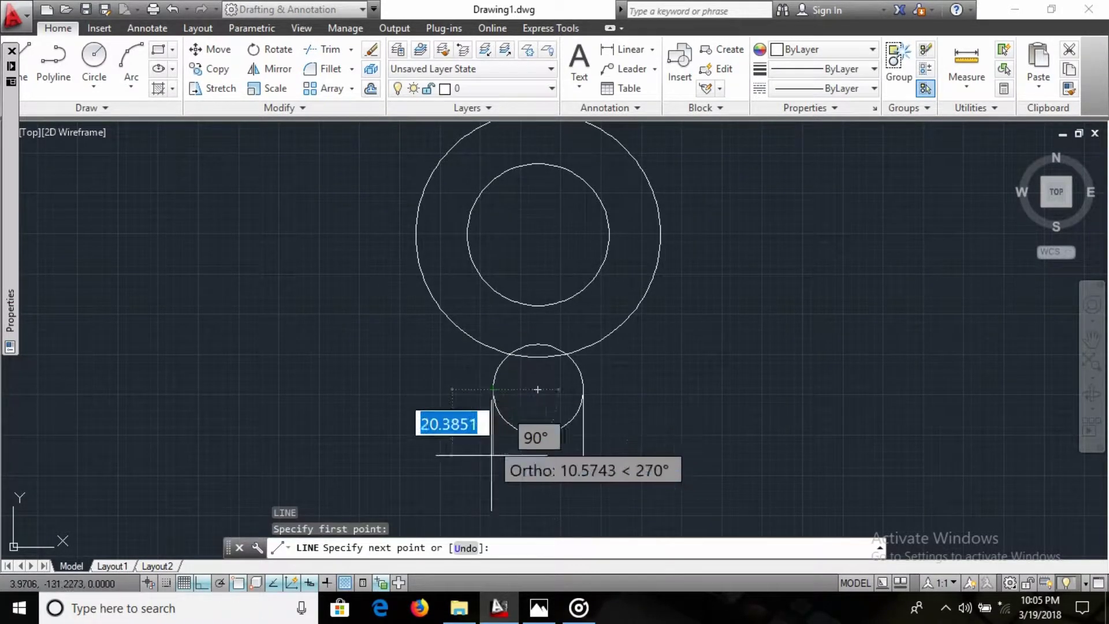
type("2")
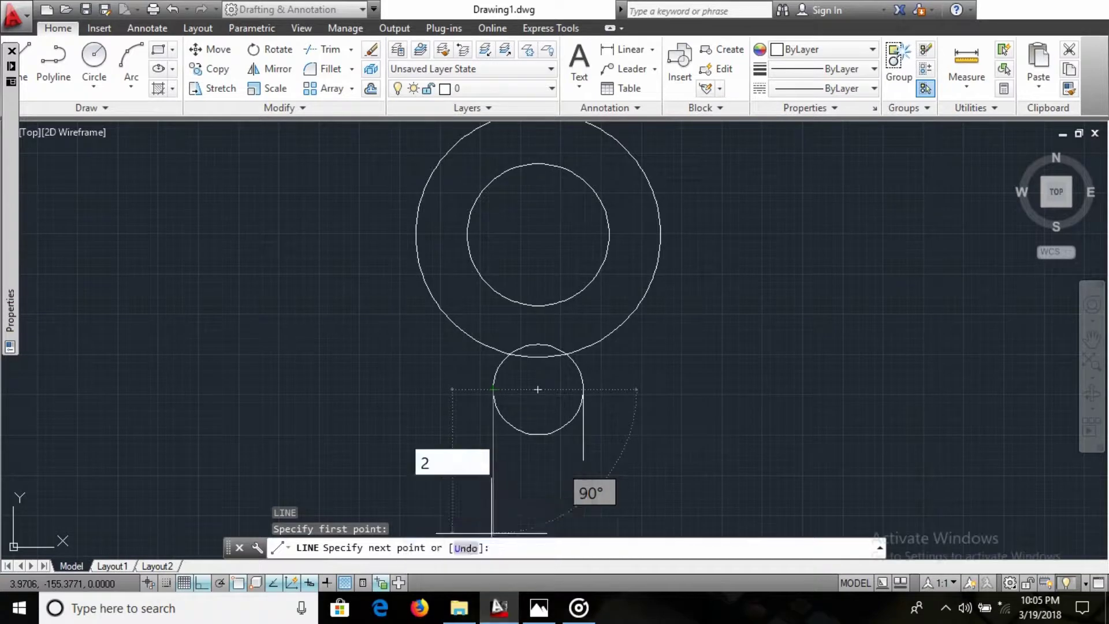
type("2")
key("Return")
key("Escape")
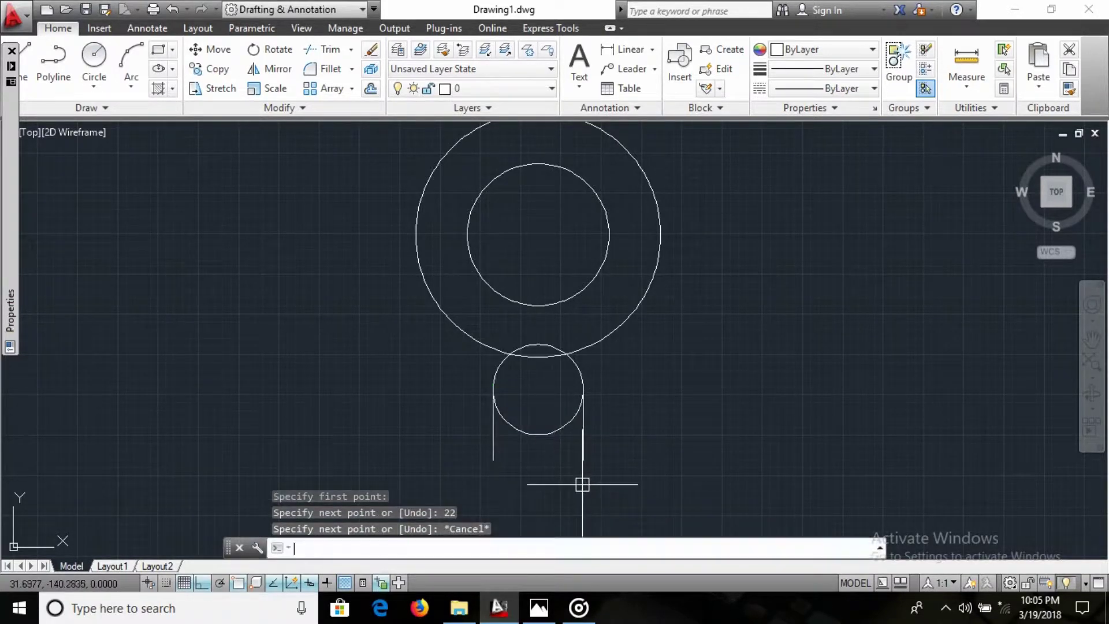
key("alt+Tab")
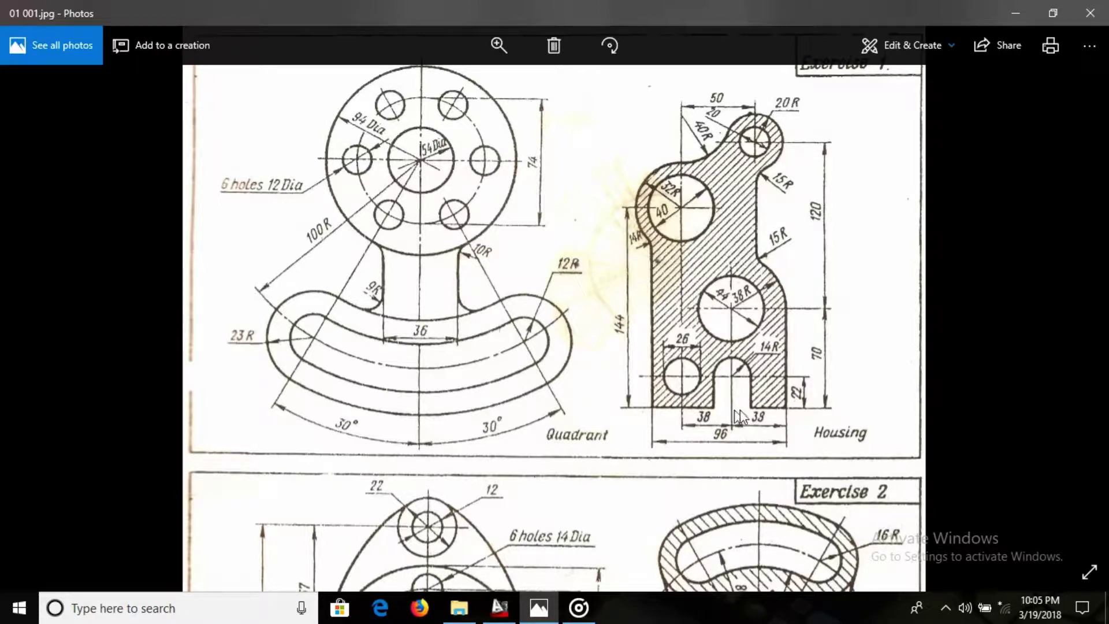
key("alt+Tab")
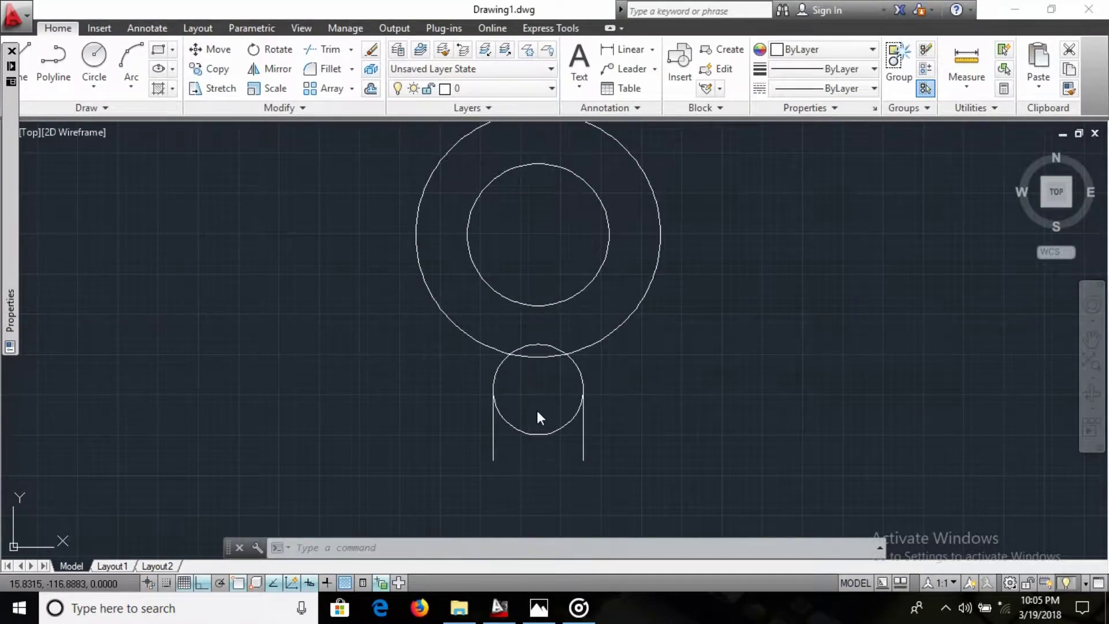
Centre a new circle 38 units left of the small circle's centre
key("alt+Tab")
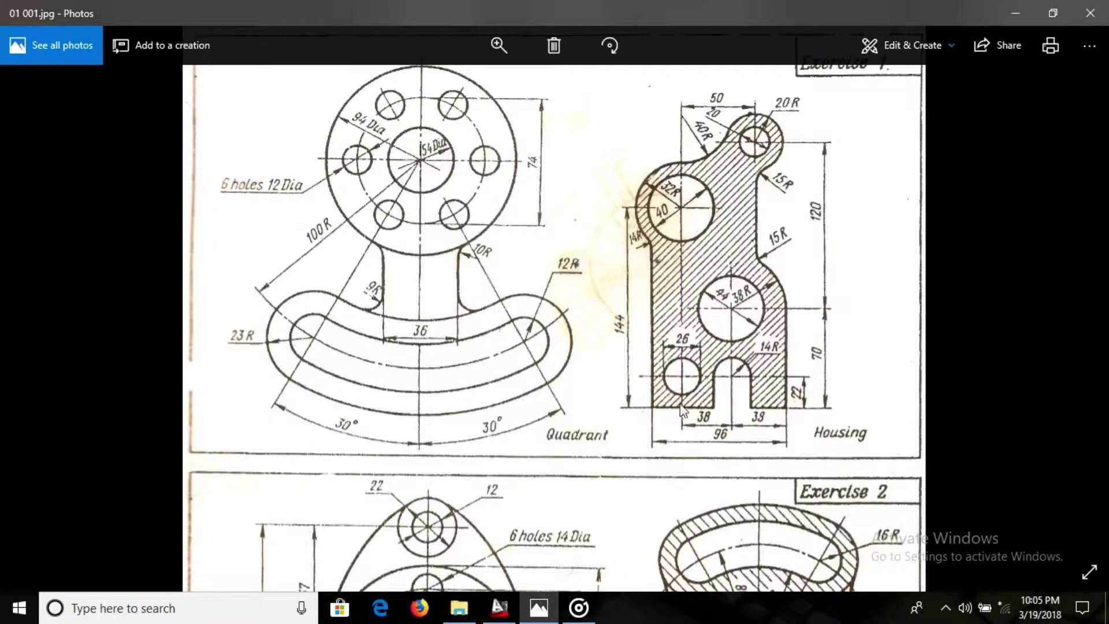
key("alt+Tab")
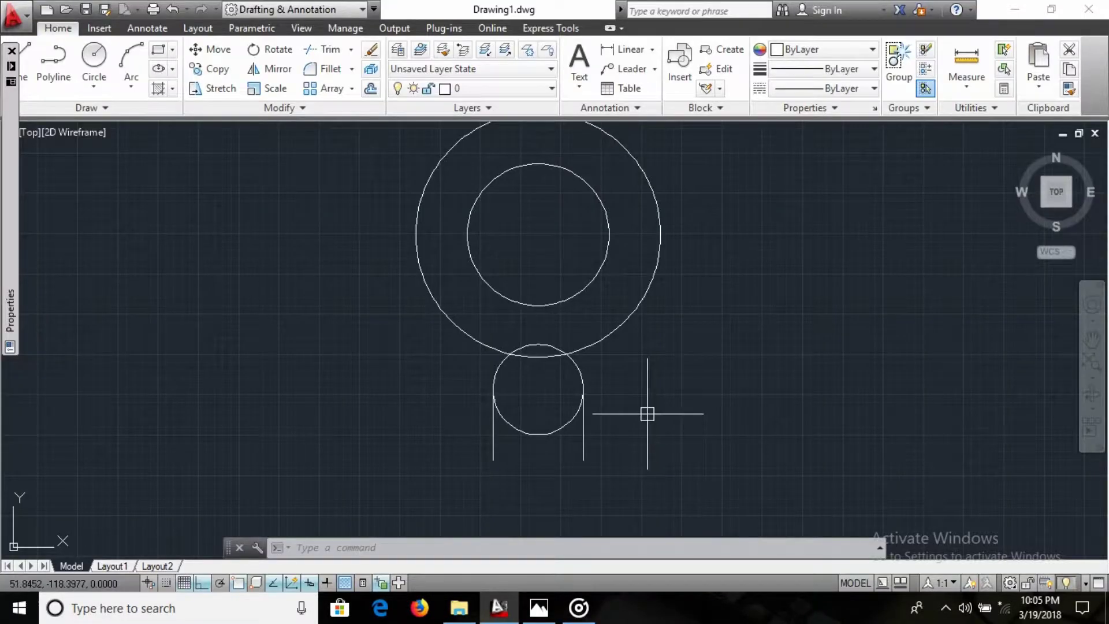
type("c")
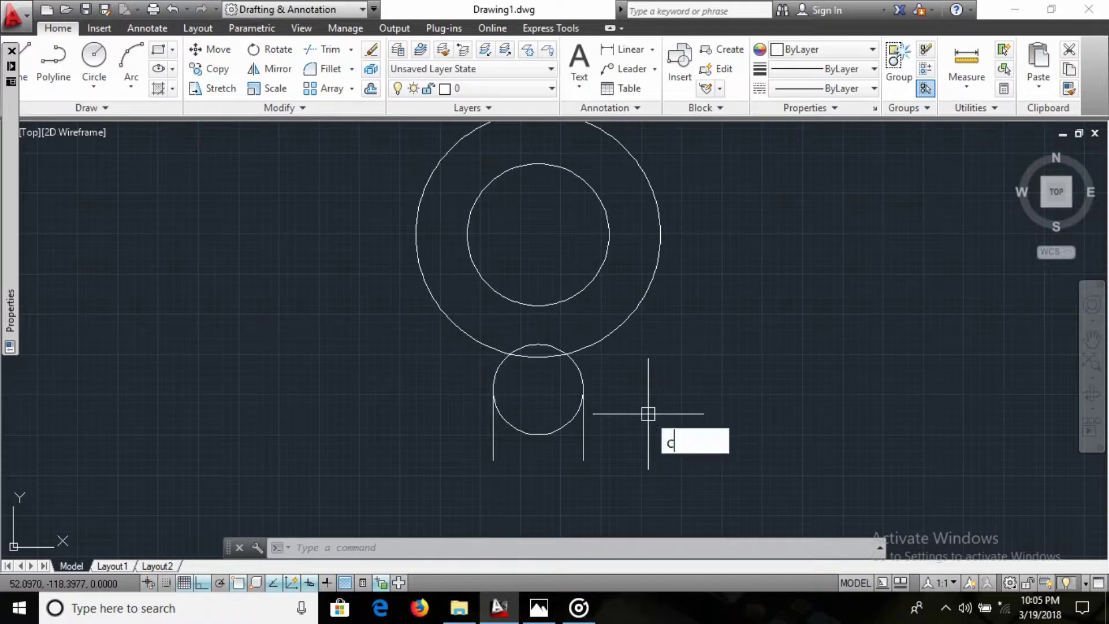
key("Return")
type("from")
key("Return")
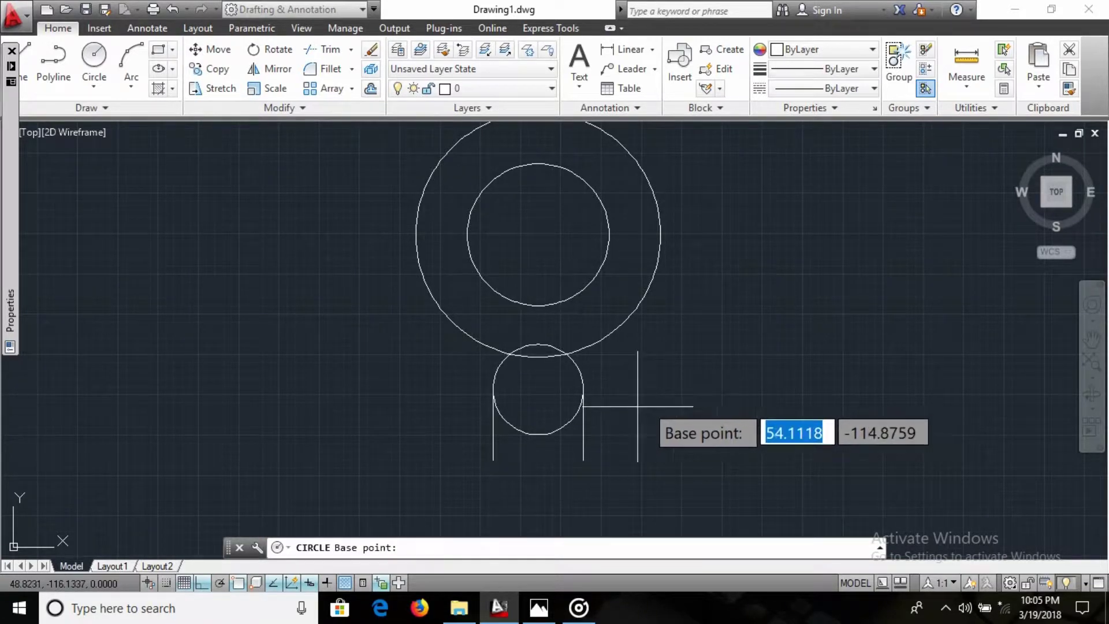
left_click(545, 389)
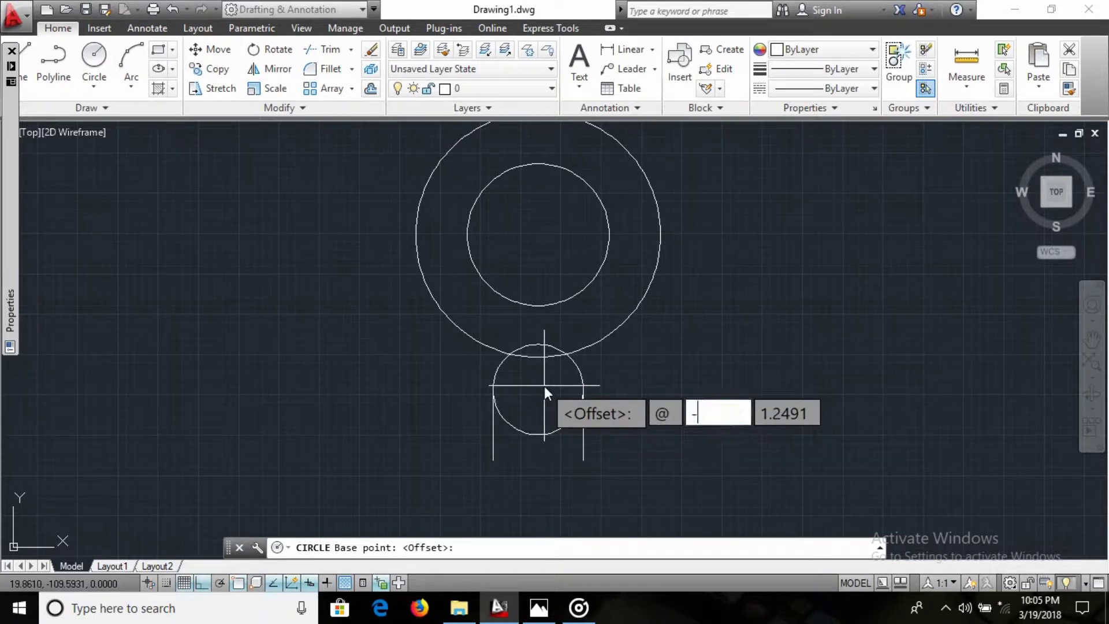
type("-38")
key("Tab")
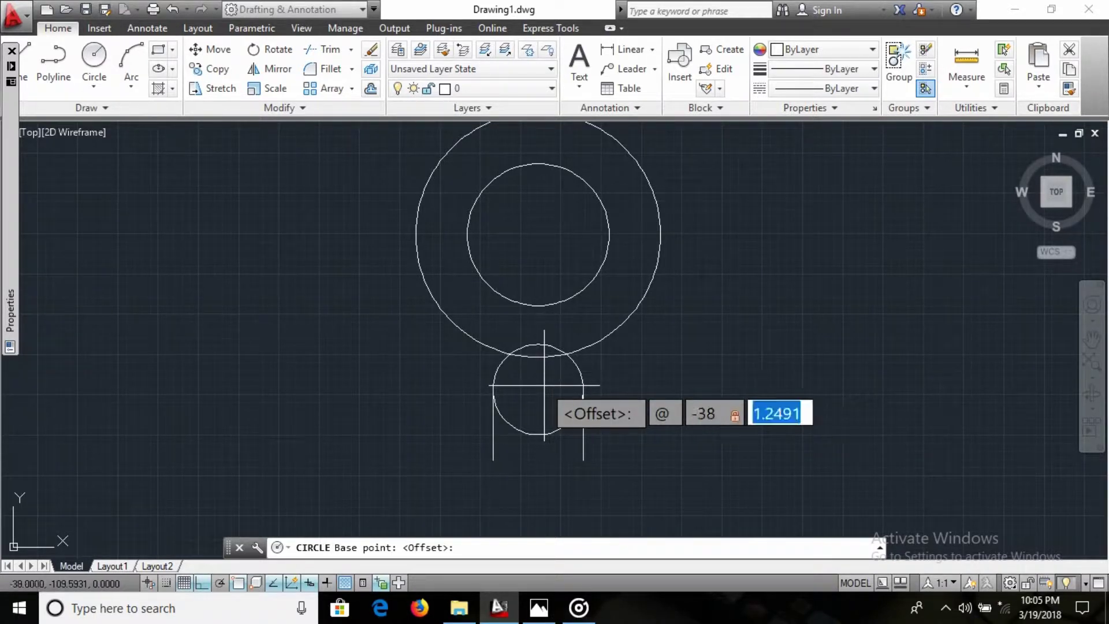
type("0")
key("Return")
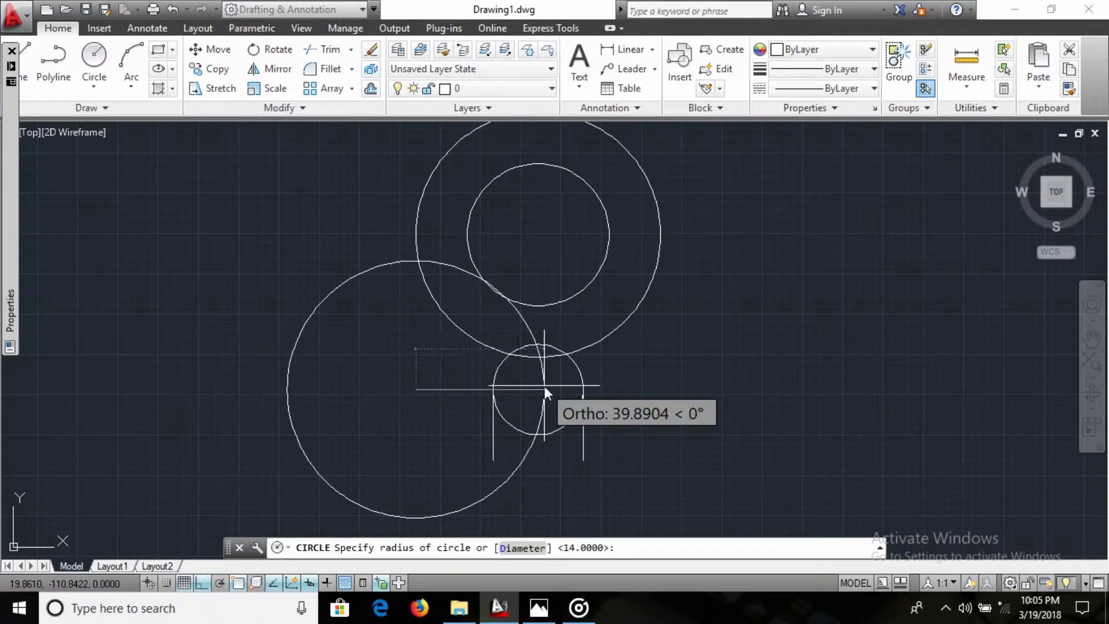
Give the new circle a 26 diameter and view the sketch again
type("d")
key("Return")
key("alt+Tab")
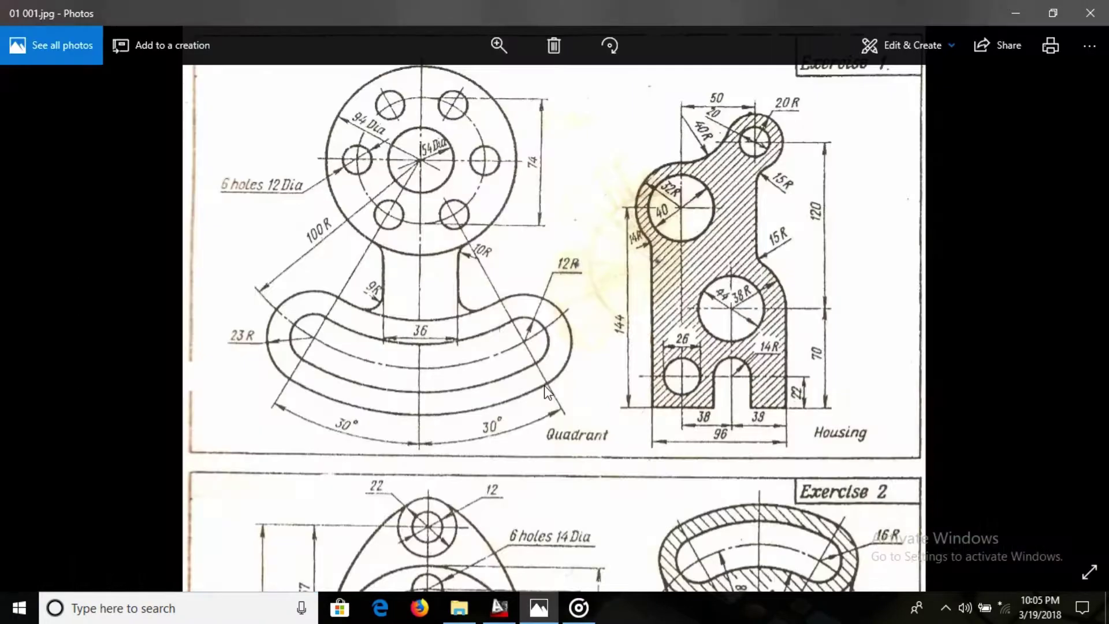
key("alt+Tab")
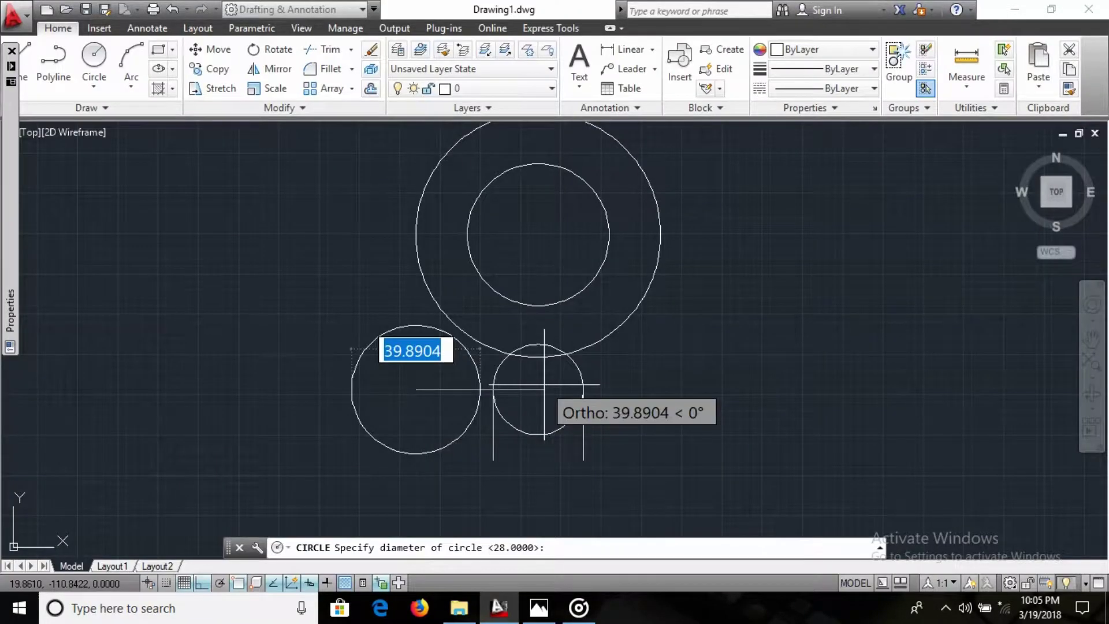
type("26")
key("Return")
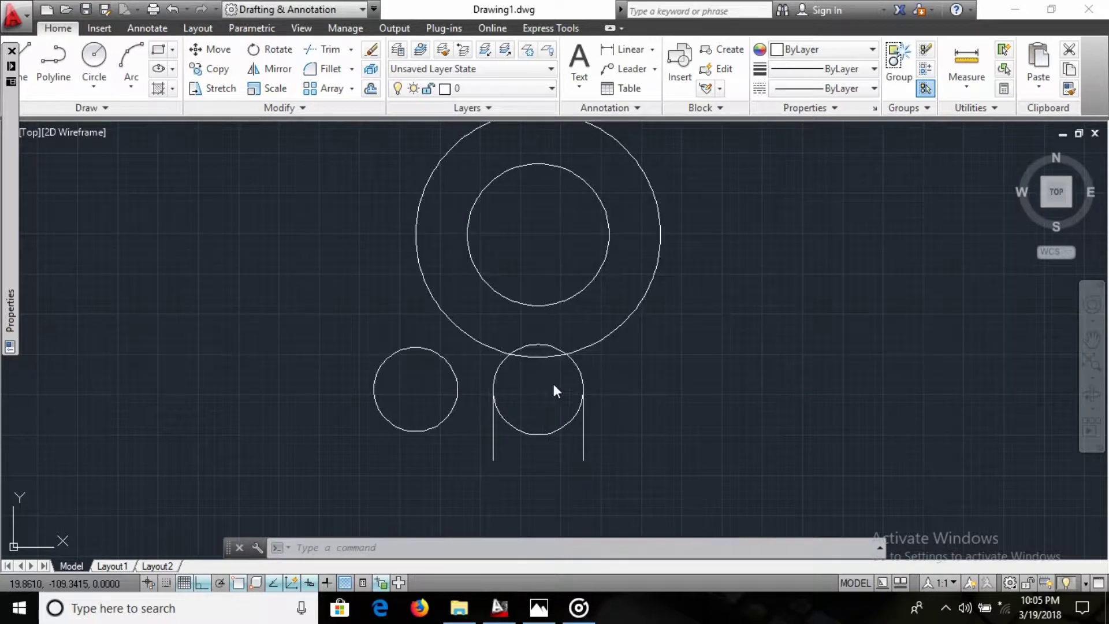
key("alt+Tab")
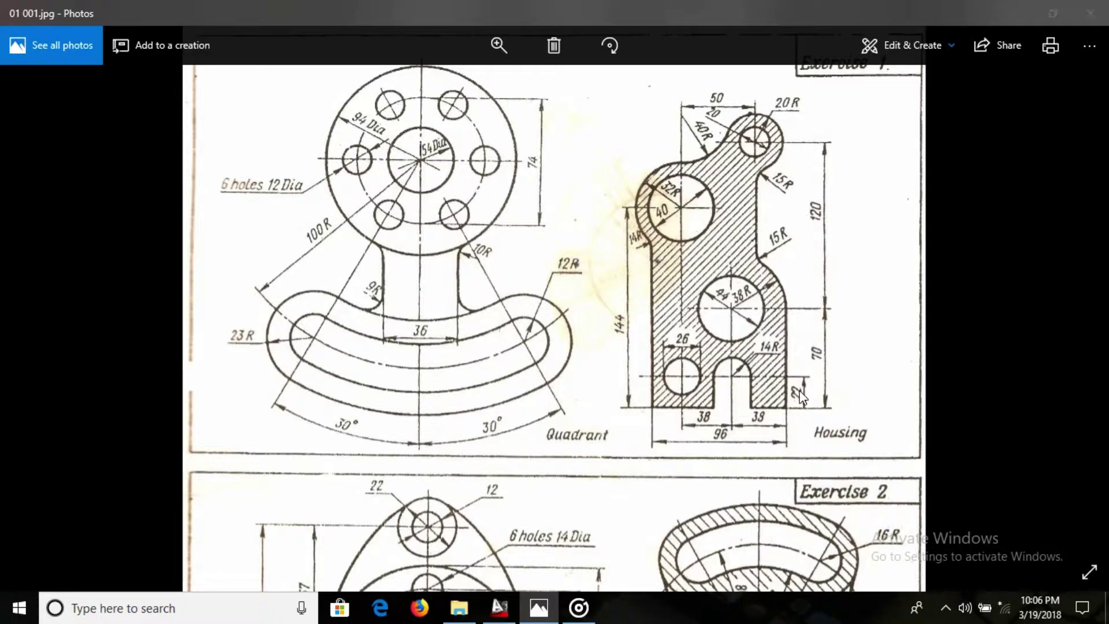
Start a circle using FROM with the small left circle's centre as the base point
key("alt+Tab")
type("c")
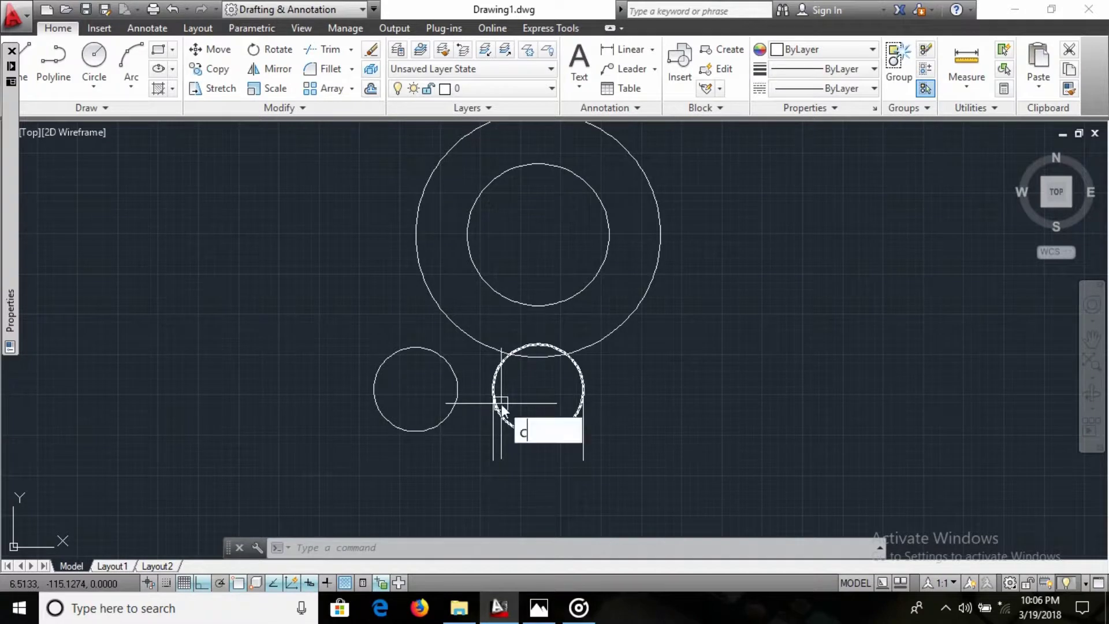
key("Return")
type("fro")
key("Return")
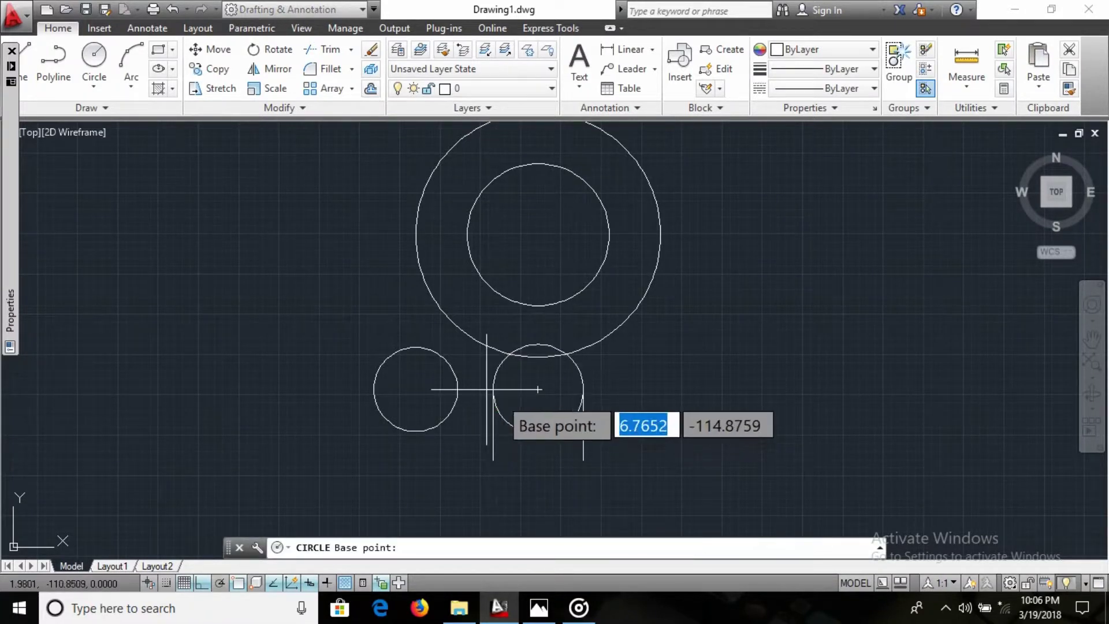
left_click(417, 392)
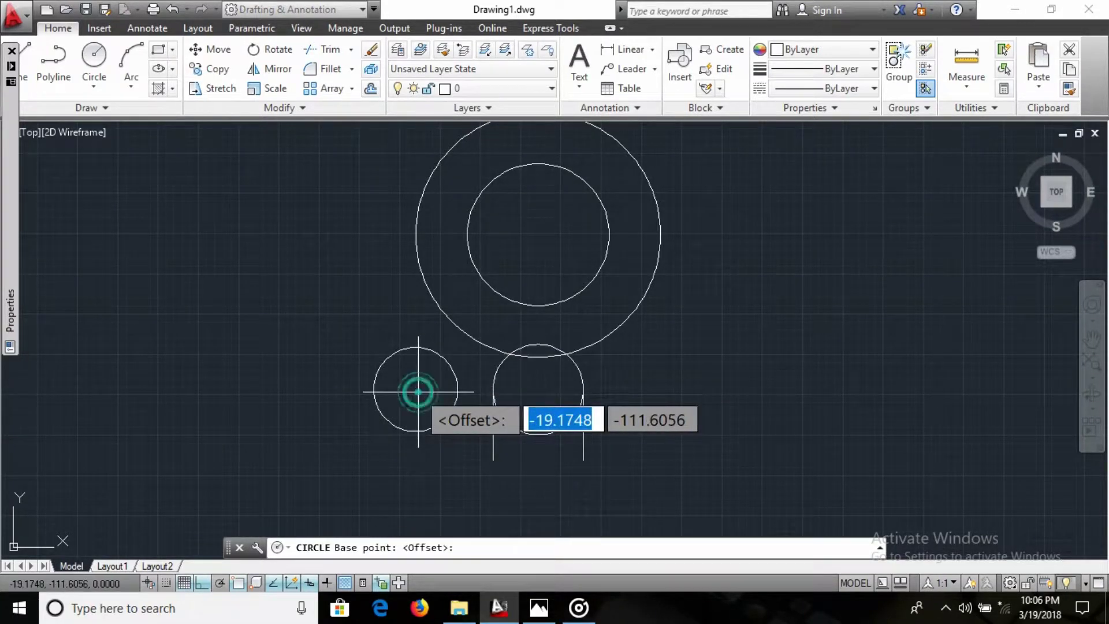
Set the circle's centre at offset @0,122 from that base point
type("@")
key("alt+Tab")
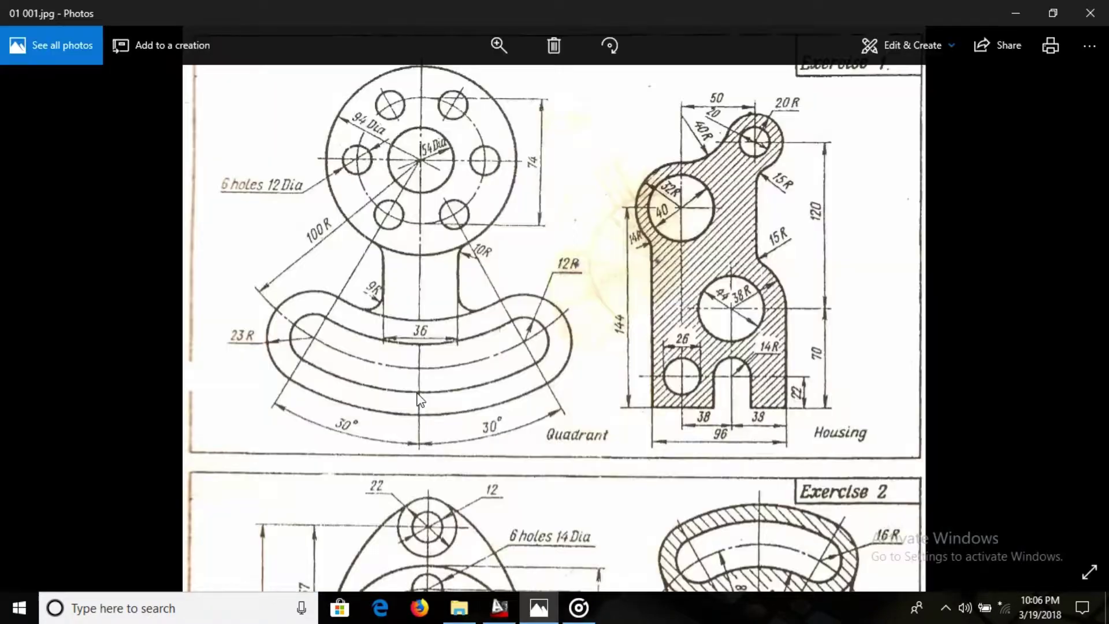
key("alt+Tab")
type("0")
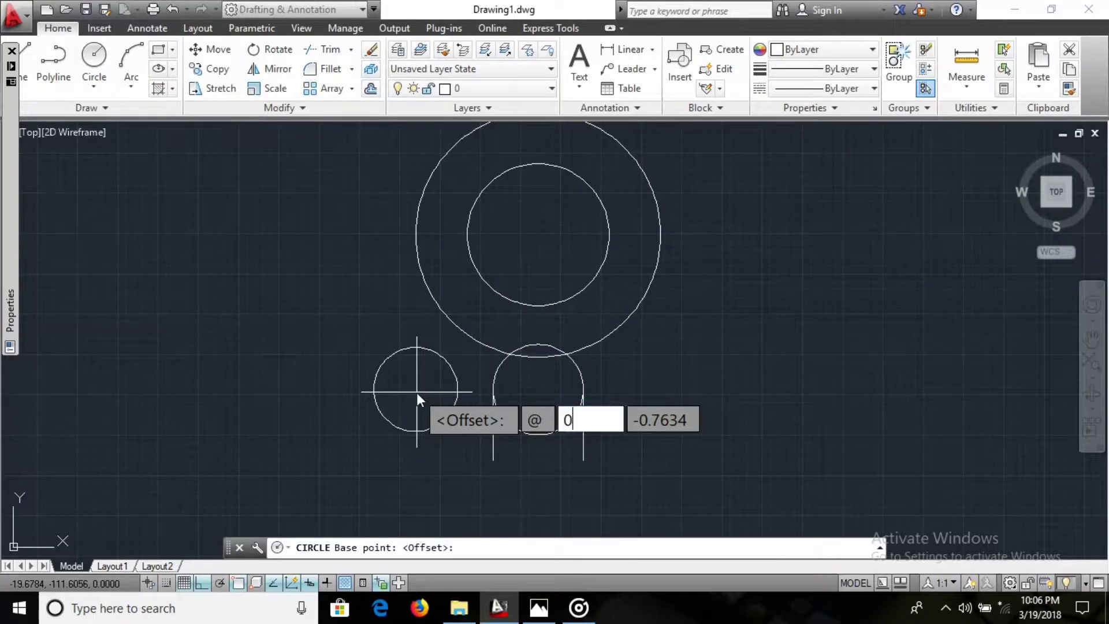
key("Tab")
key("alt+Tab")
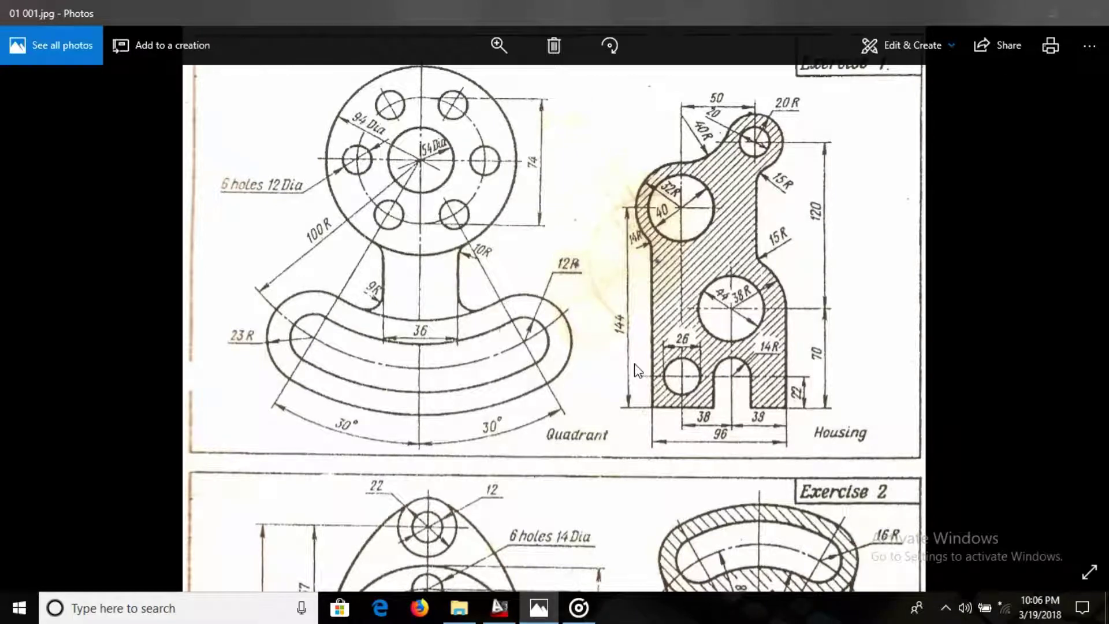
key("alt+Tab")
type("1")
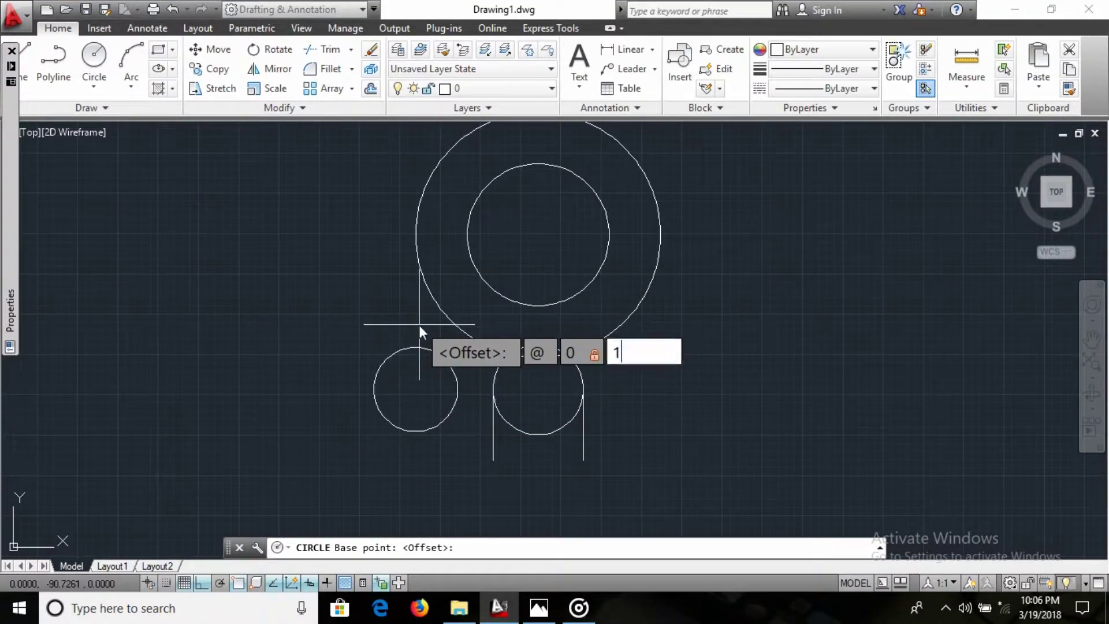
type("22")
key("Return")
scroll(508, 298, "down", 1)
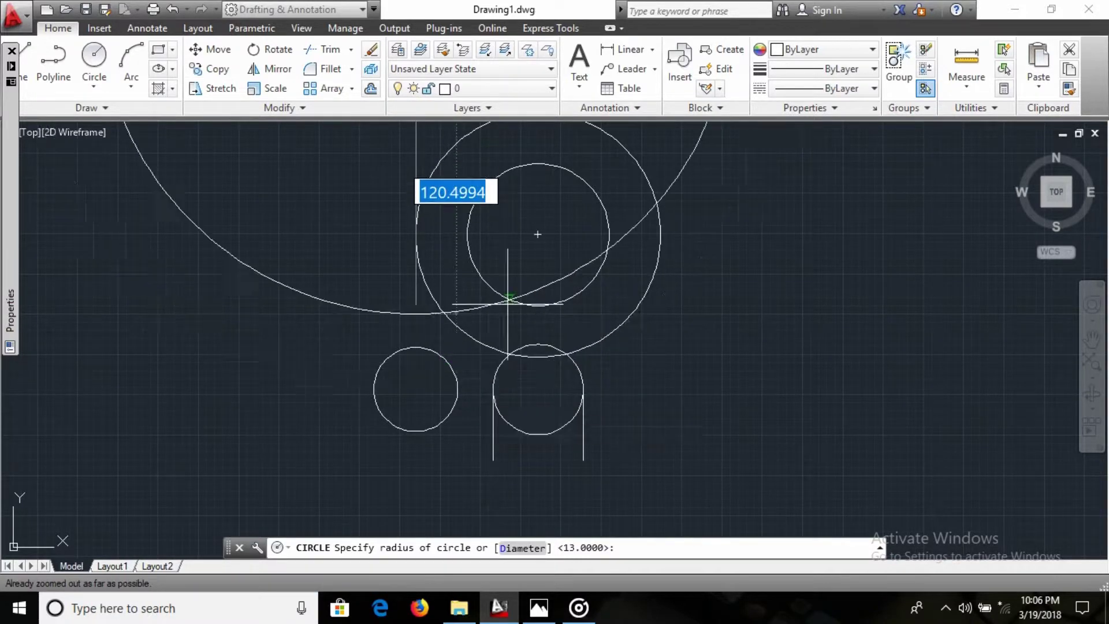
scroll(508, 298, "up", 2)
scroll(519, 347, "up", 2)
Size the upper circle to a 40 diameter
key("alt+Tab")
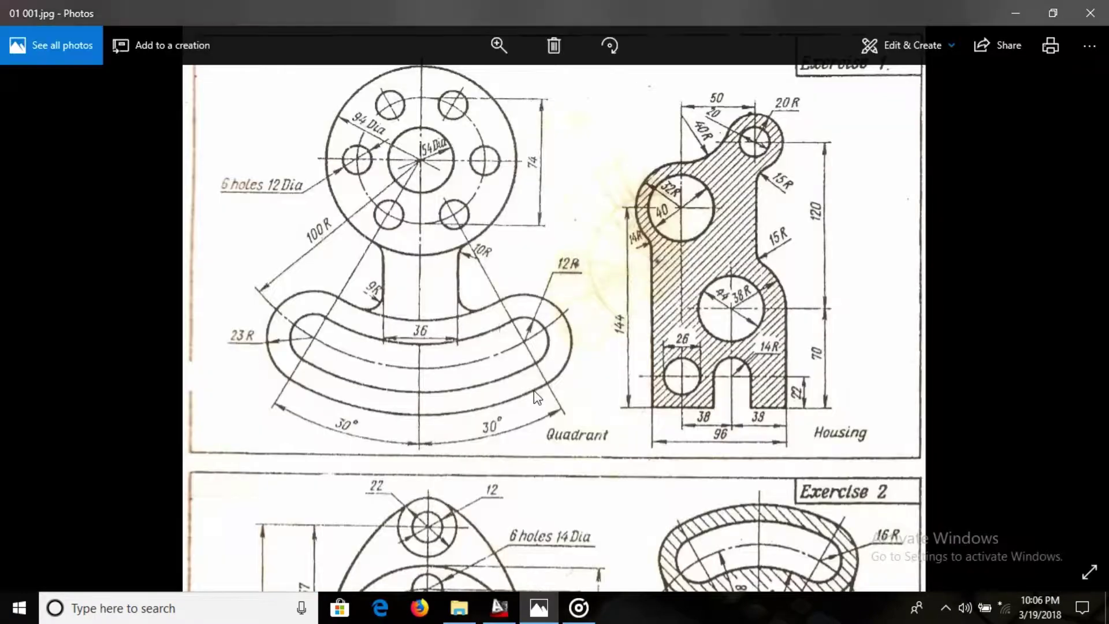
key("alt+Tab")
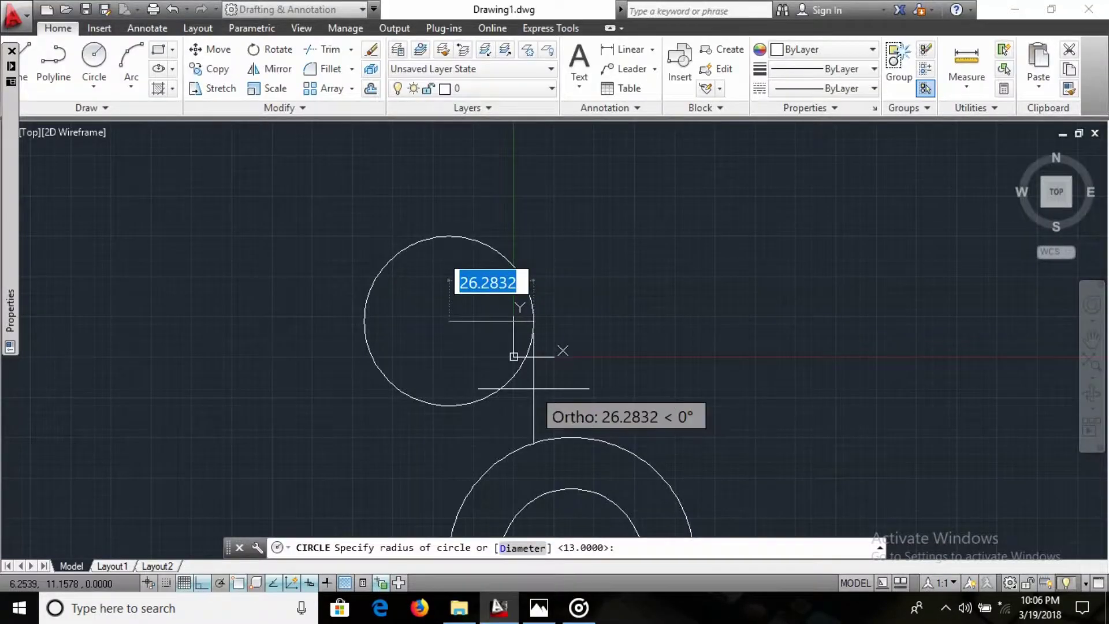
type("d")
key("Return")
type("40")
key("Return")
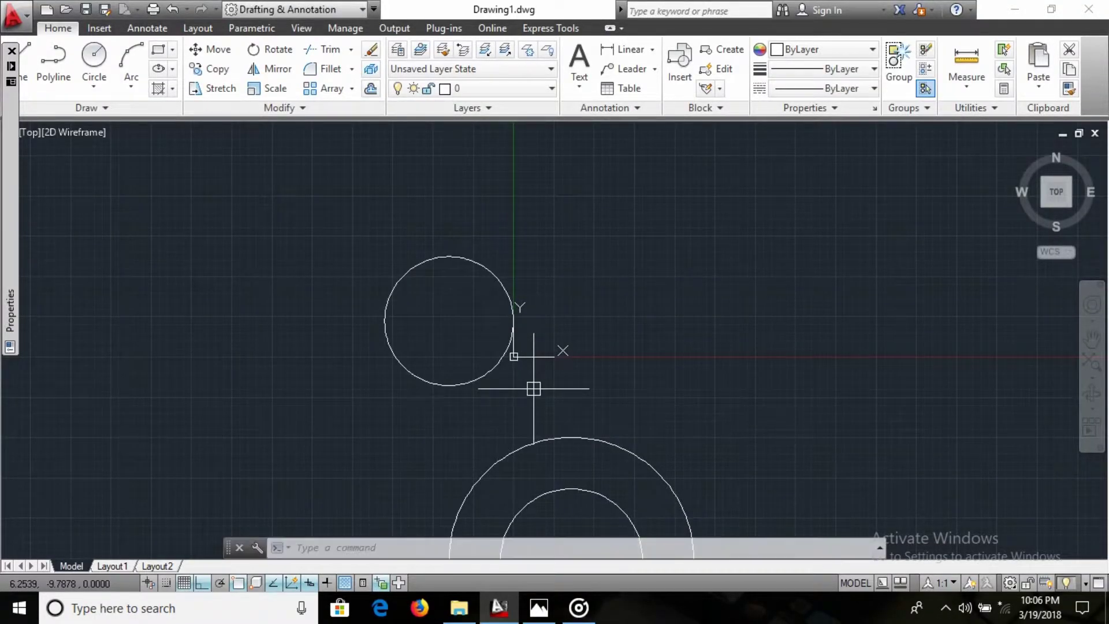
Draw a concentric radius-32 circle around the 40-diameter hole
type("c")
key("Return")
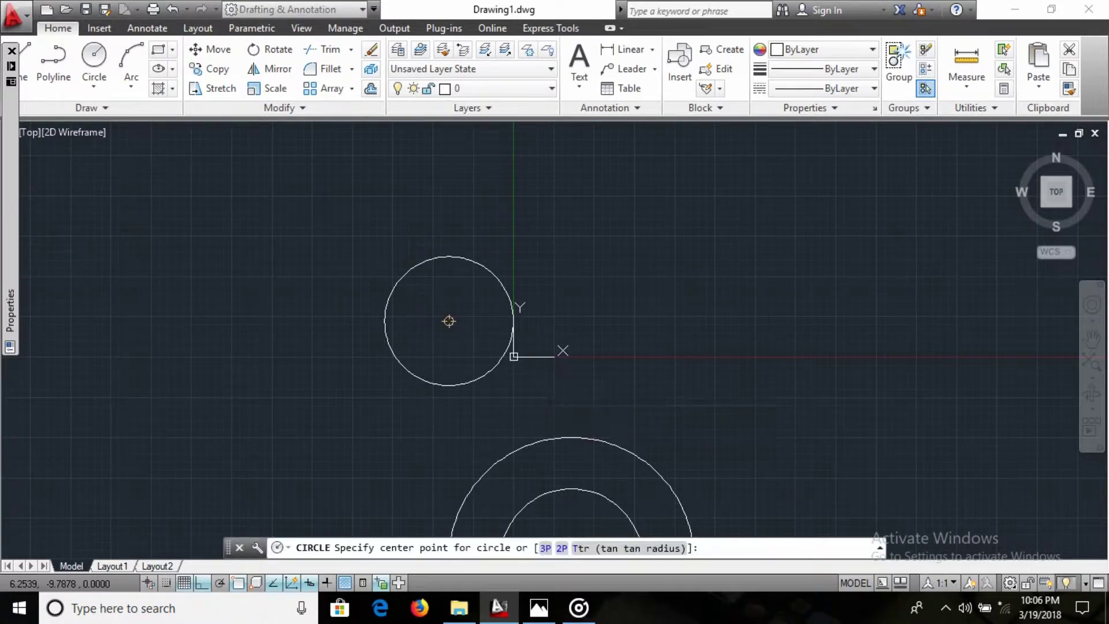
key("alt+Tab")
key("alt+Tab")
type("32")
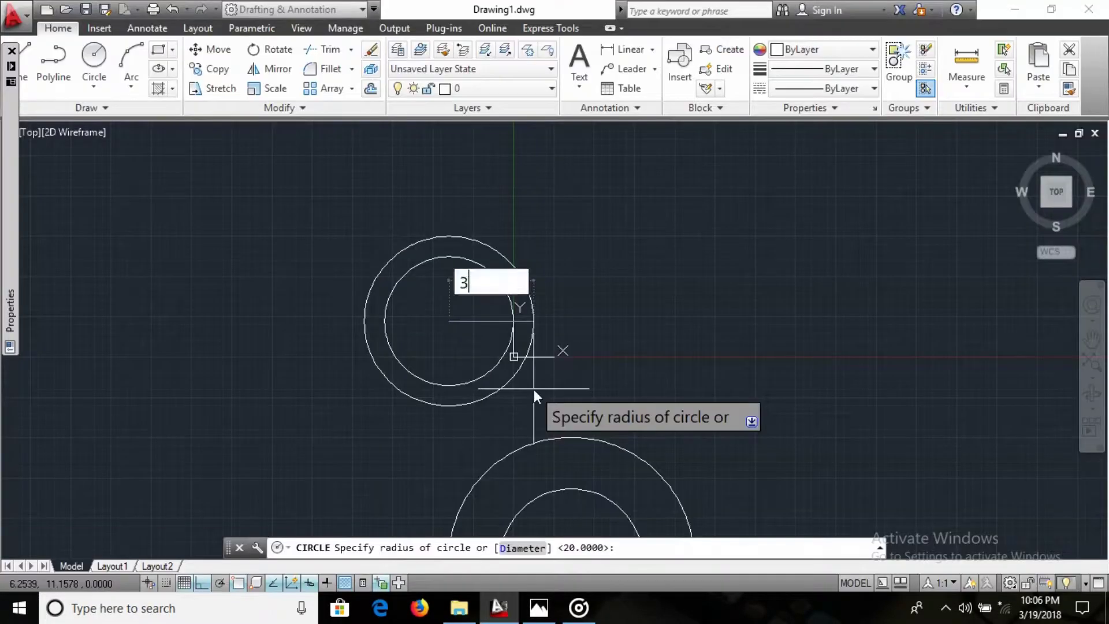
key("Return")
key("alt+Tab")
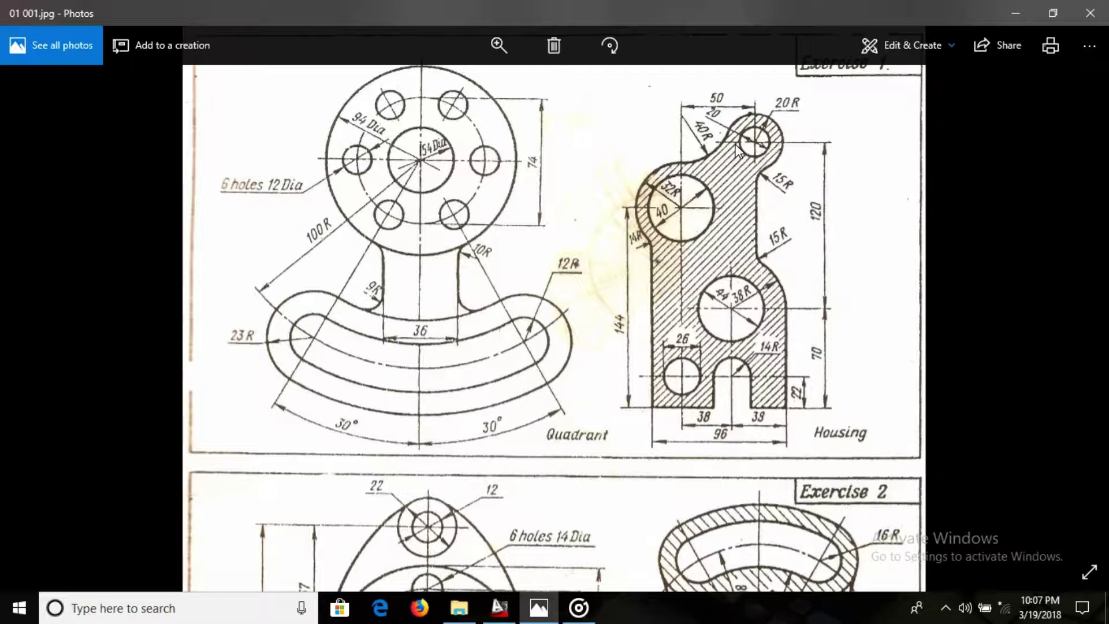
key("alt+Tab")
key("alt+Tab")
Launch Calculator from the Windows search
left_click(118, 610)
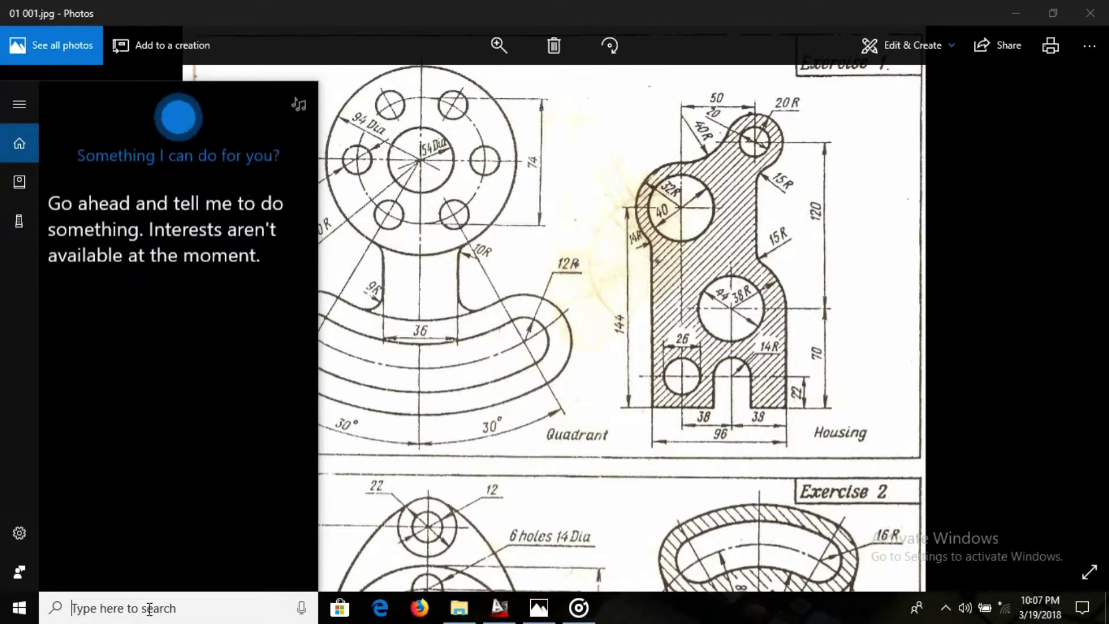
type("calc")
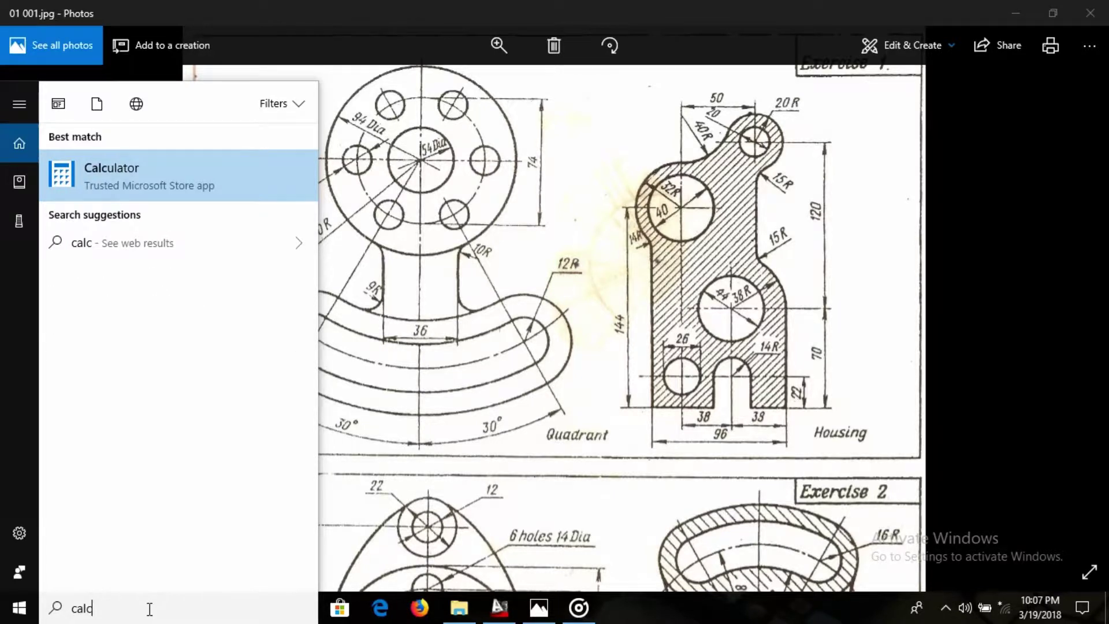
key("Return")
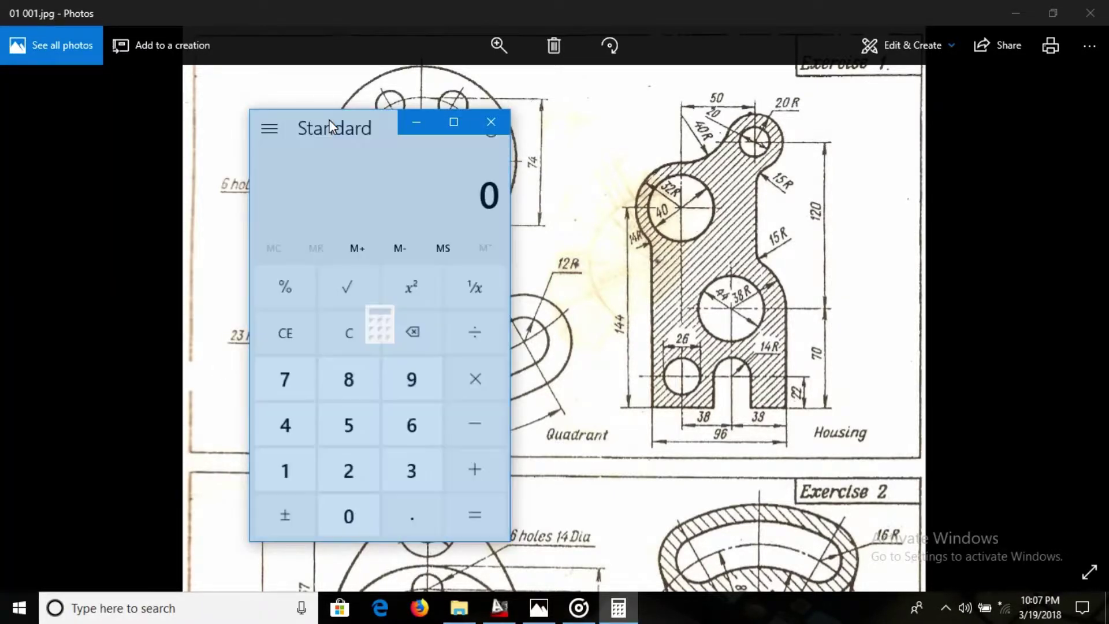
Compute 190 minus 144 to get 46, then return to AutoCAD
type("192")
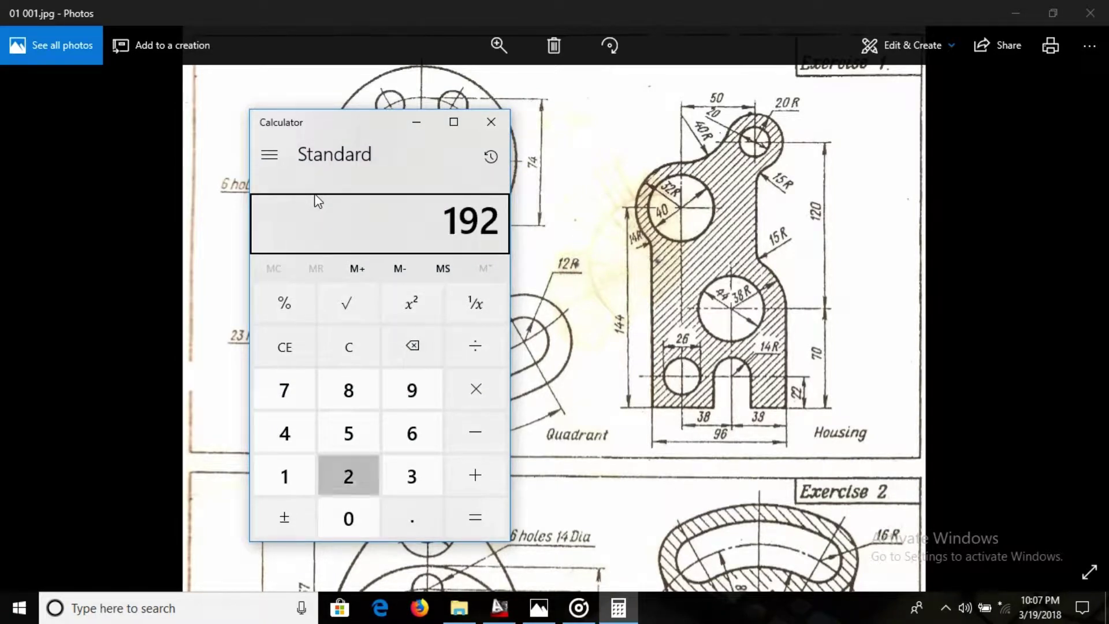
key("BackSpace")
type("0")
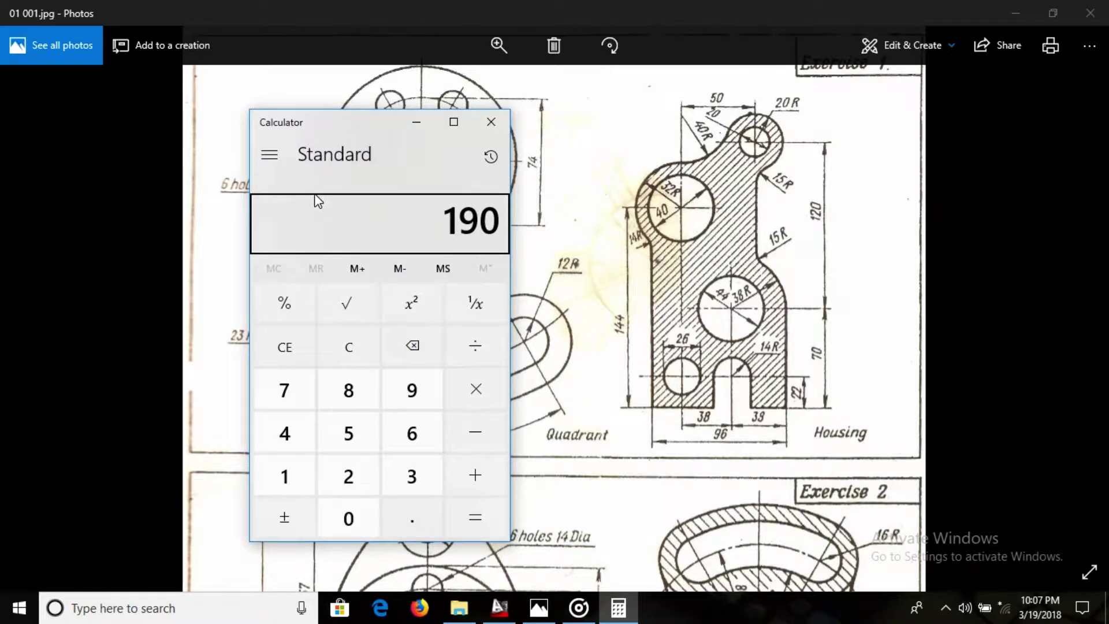
type("-144")
key("Return")
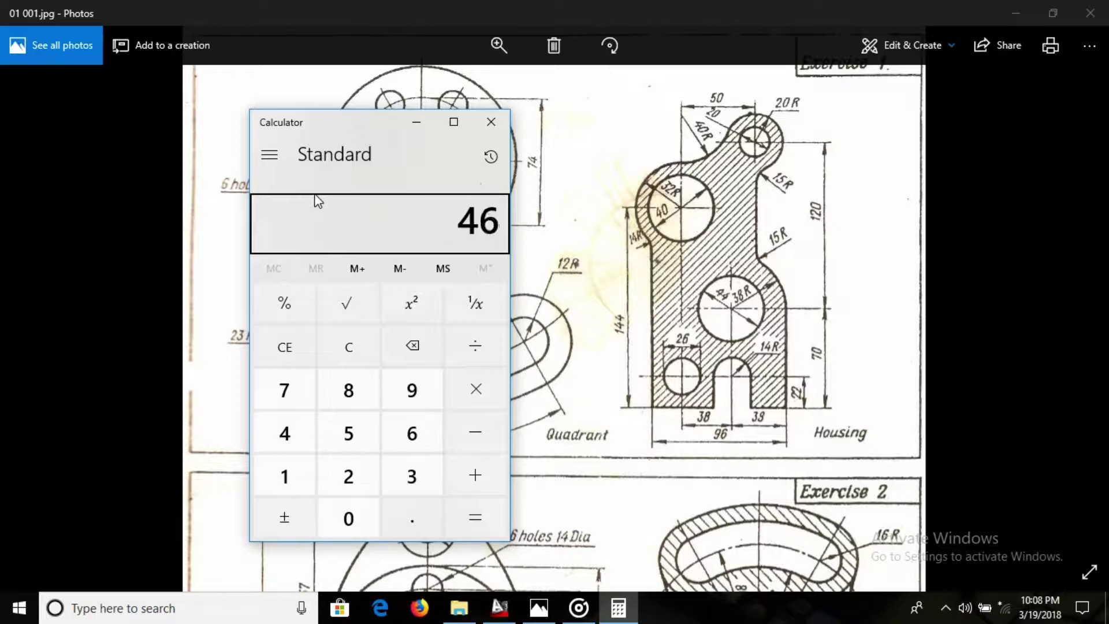
left_click(415, 122)
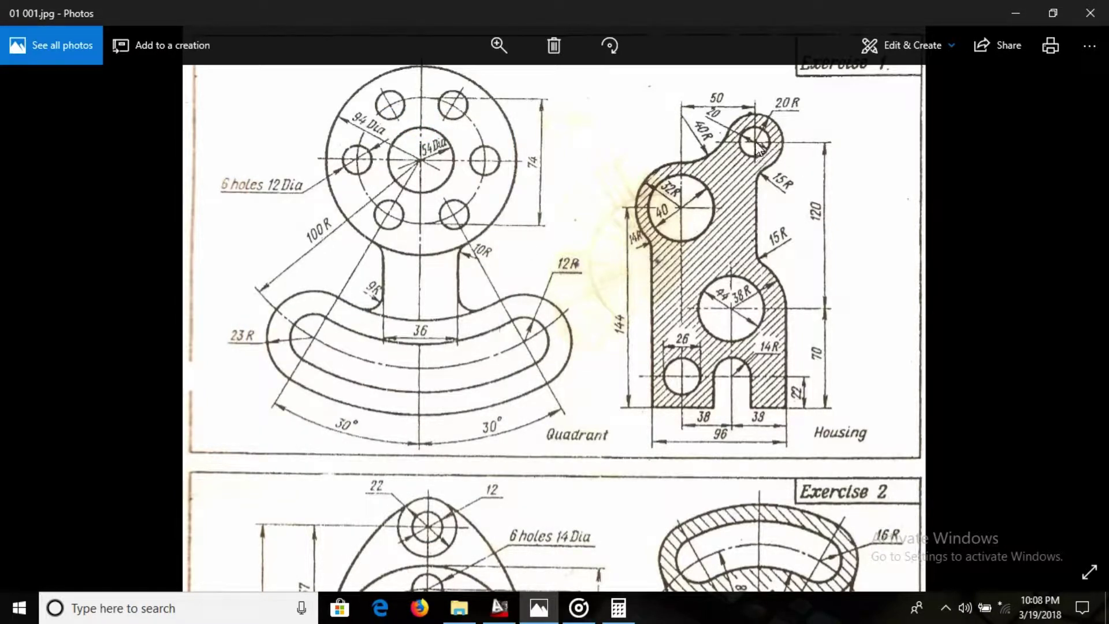
key("alt+Tab")
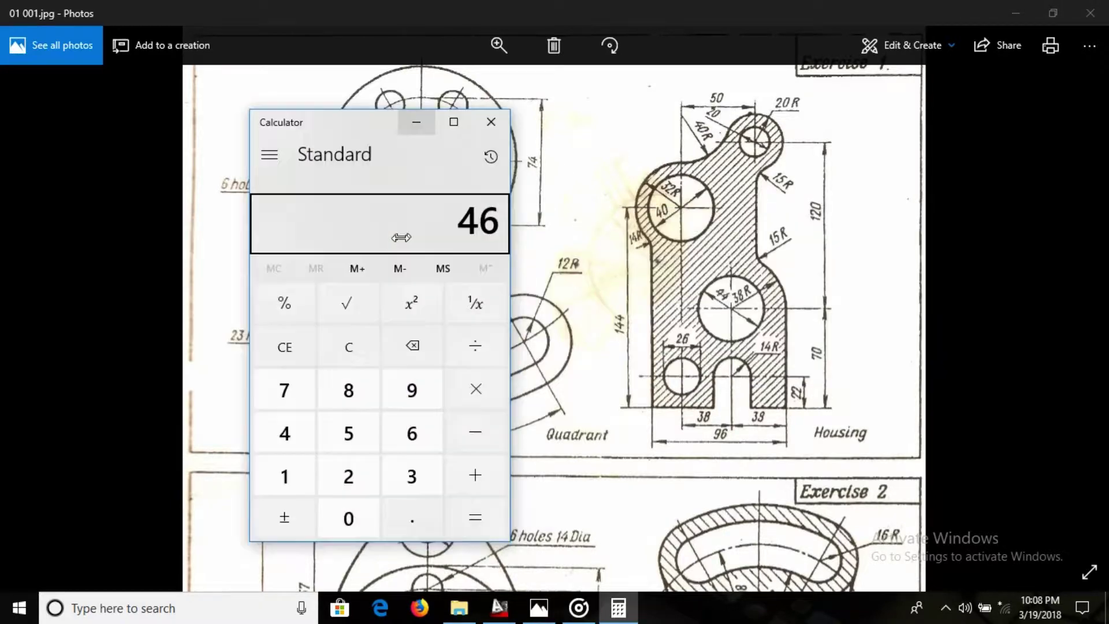
key("alt+Tab")
key("alt+Tab")
key("alt+Tab")
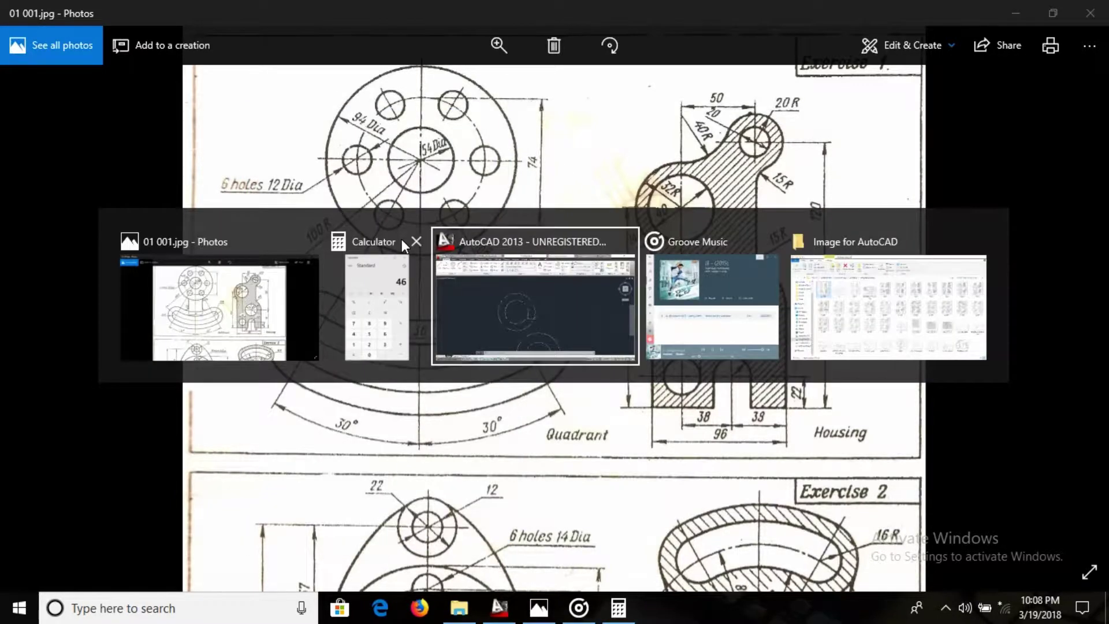
type("c")
key("Return")
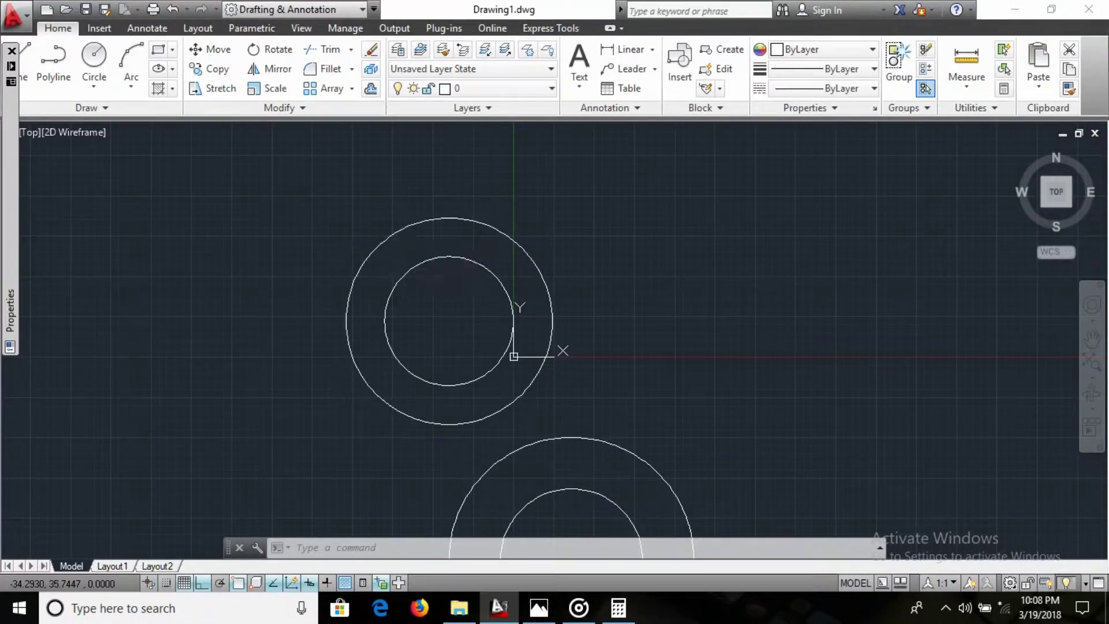
type("from")
key("Return")
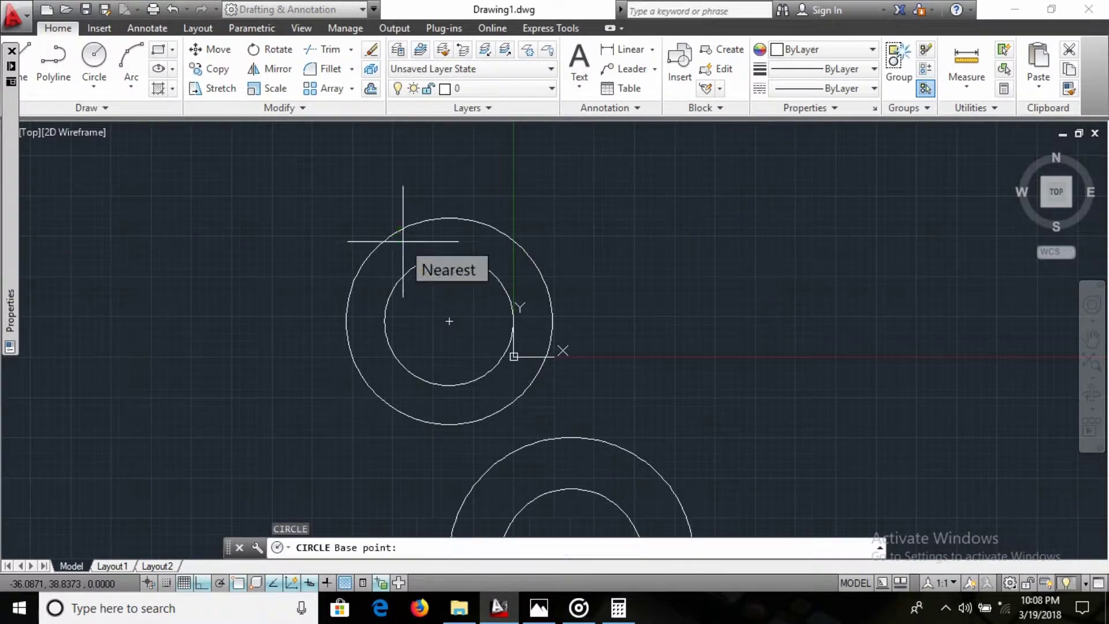
left_click(450, 319)
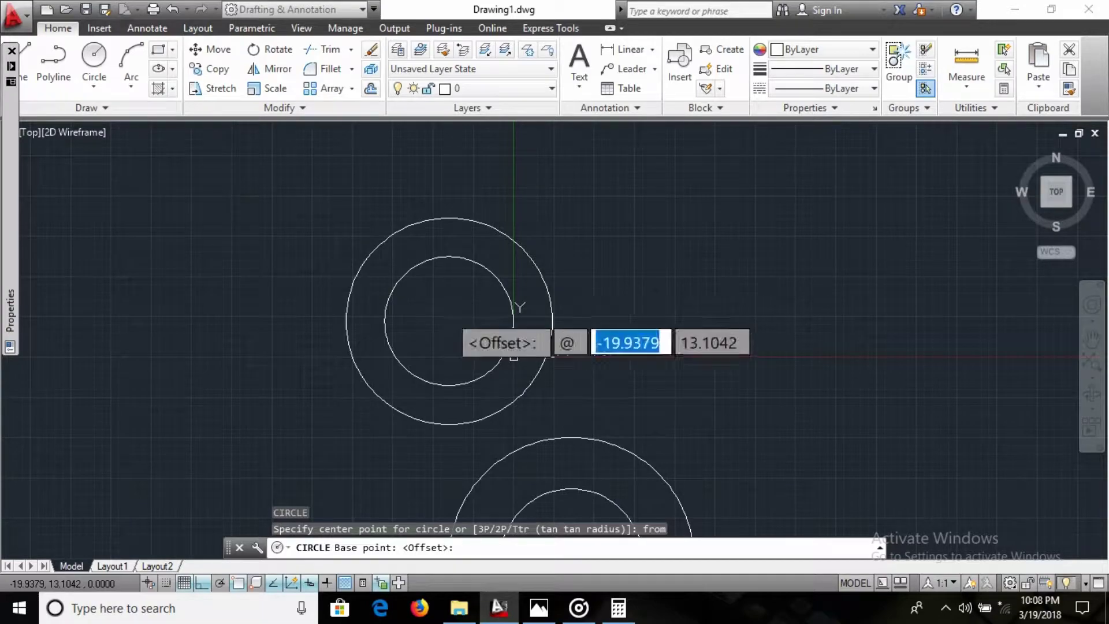
key("alt+Tab")
key("alt+Tab")
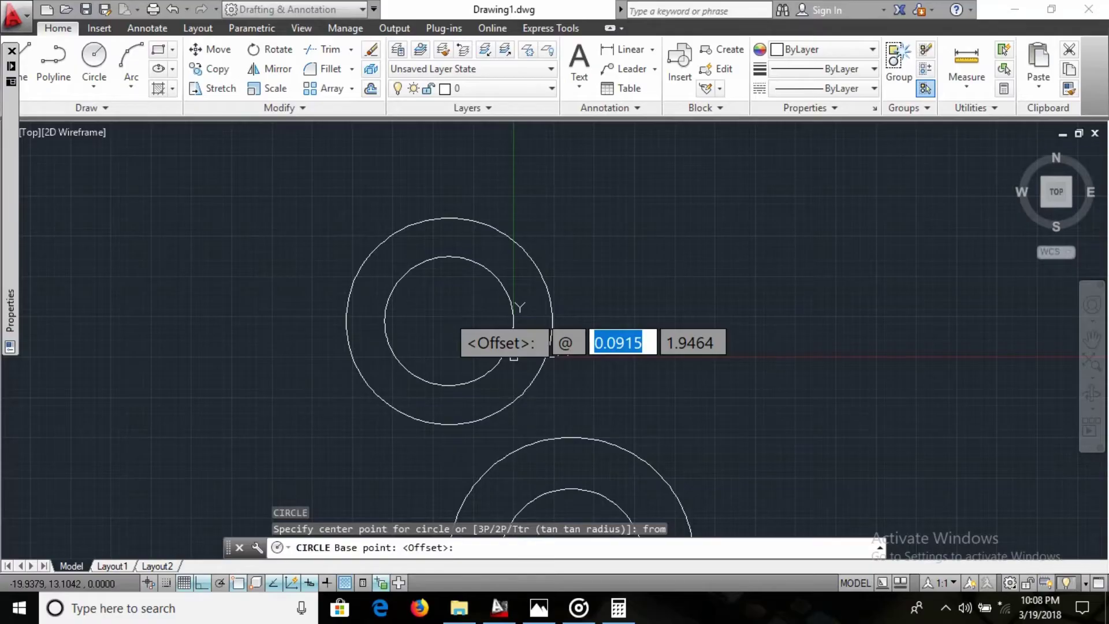
type("50")
key("Tab")
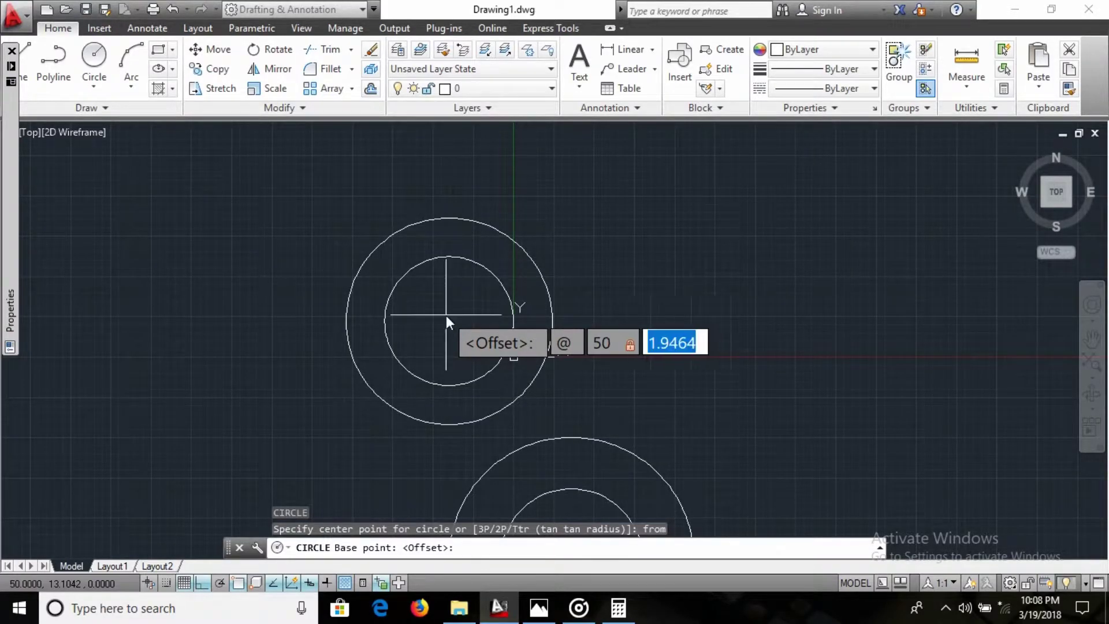
type("46")
key("Return")
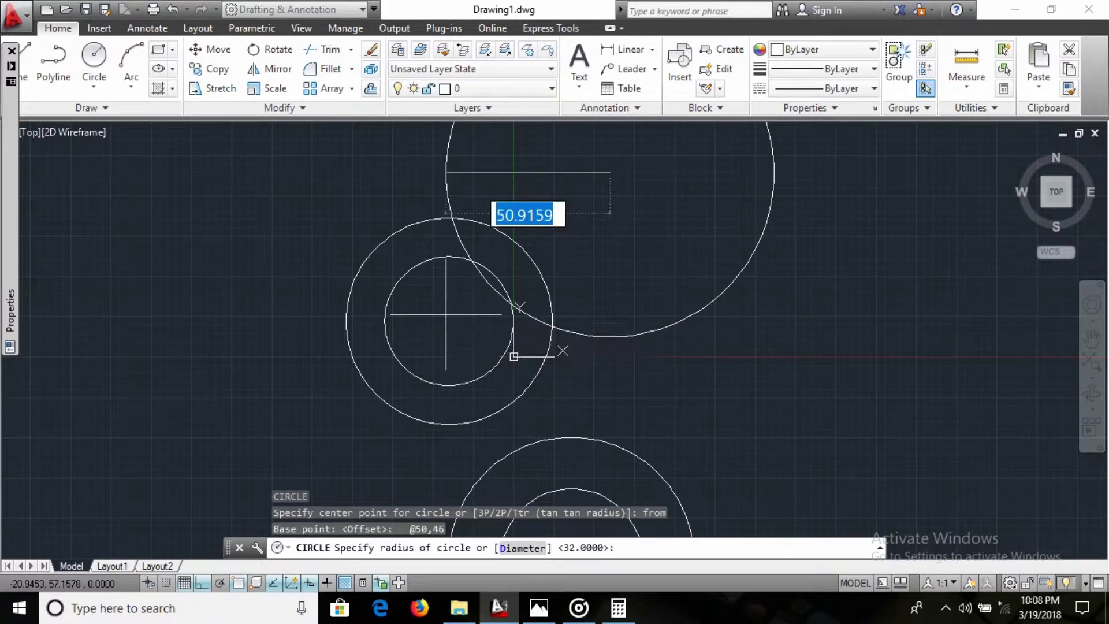
type("d")
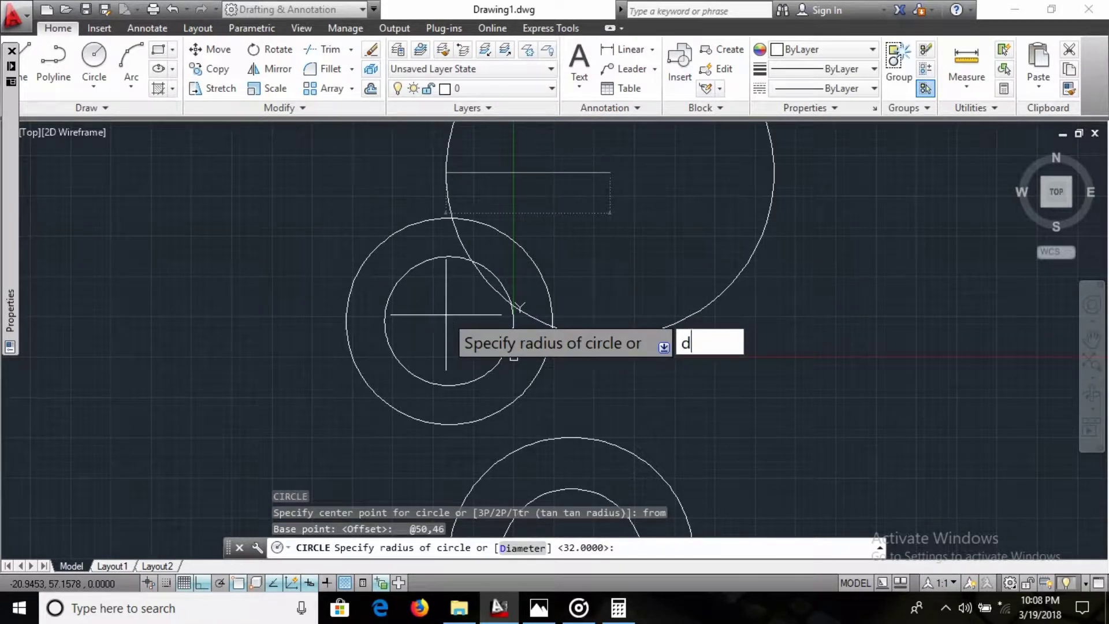
key("Return")
key("alt+Tab")
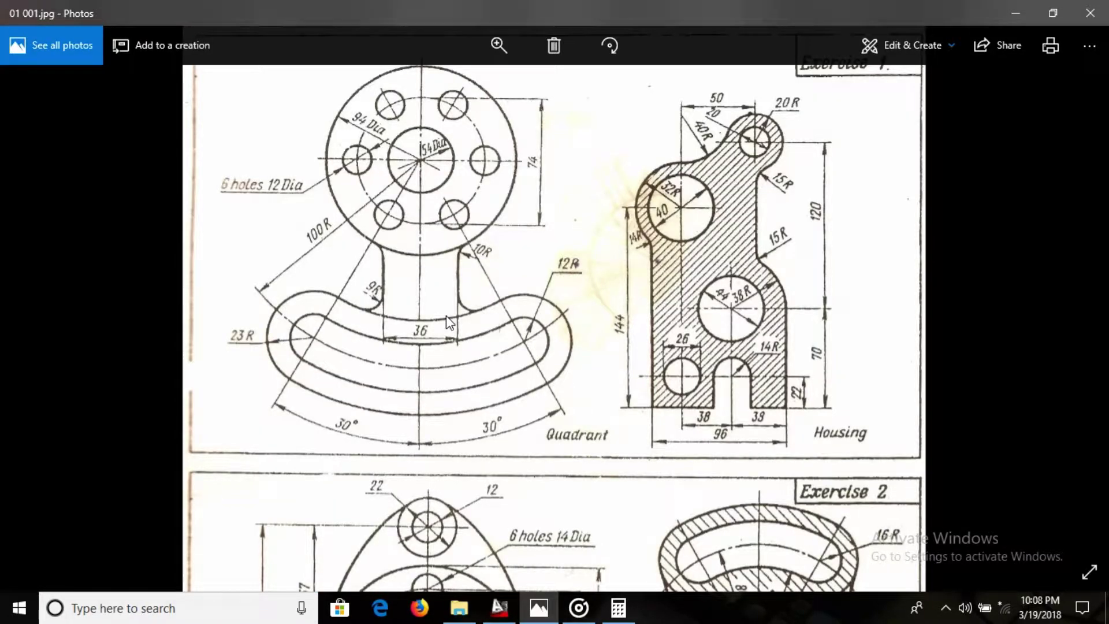
key("alt+Tab")
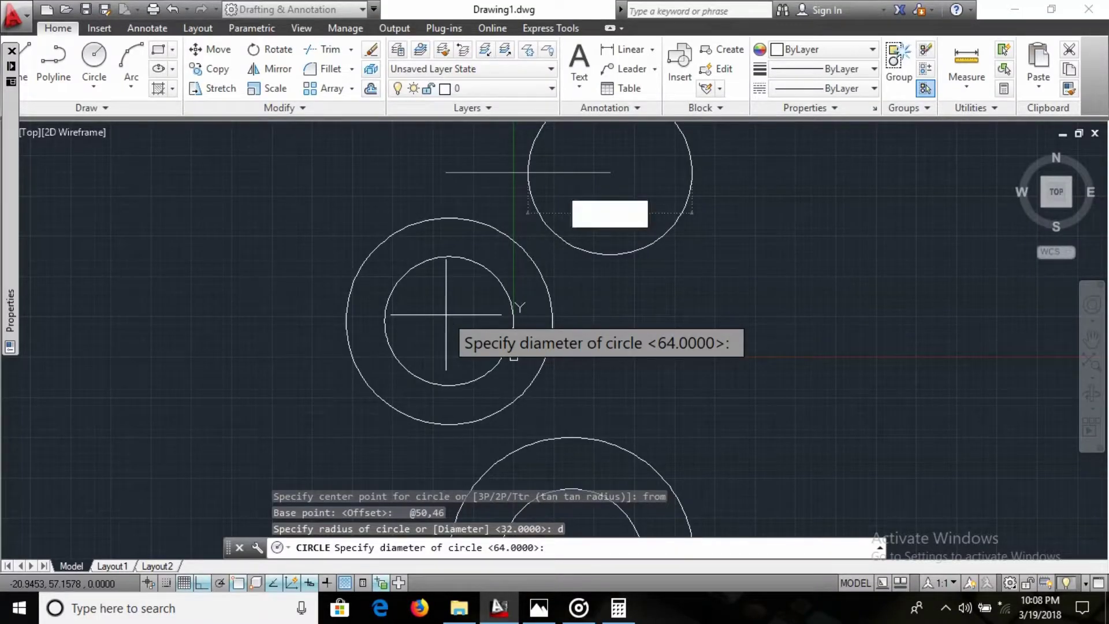
type("20")
key("Return")
Add a radius-20 circle concentric with the new 20-diameter circle
type("c")
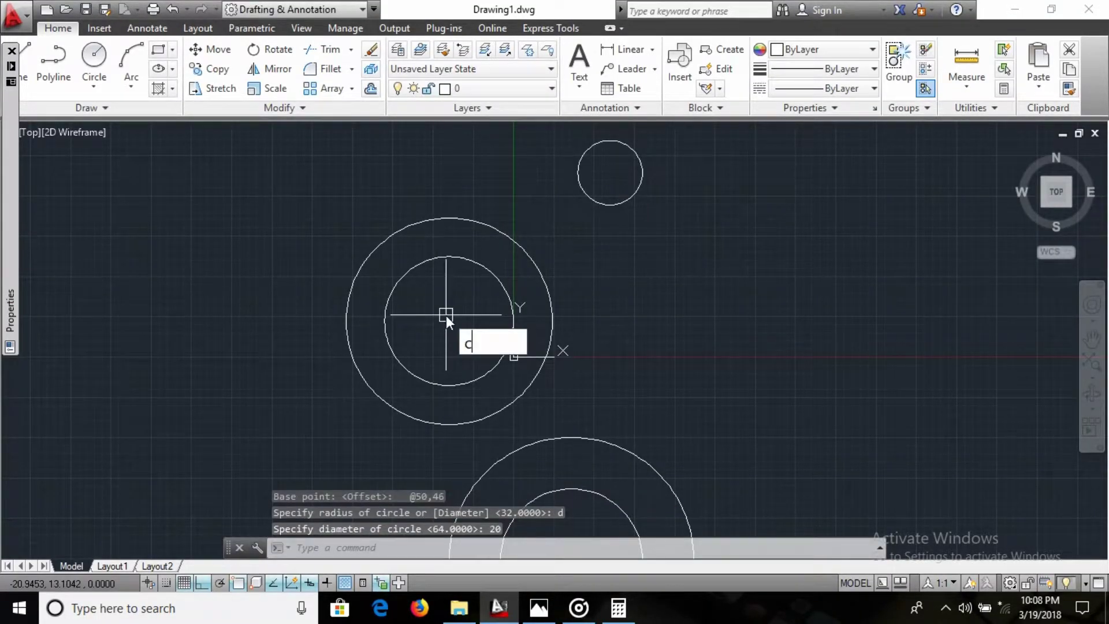
key("Return")
key("Return")
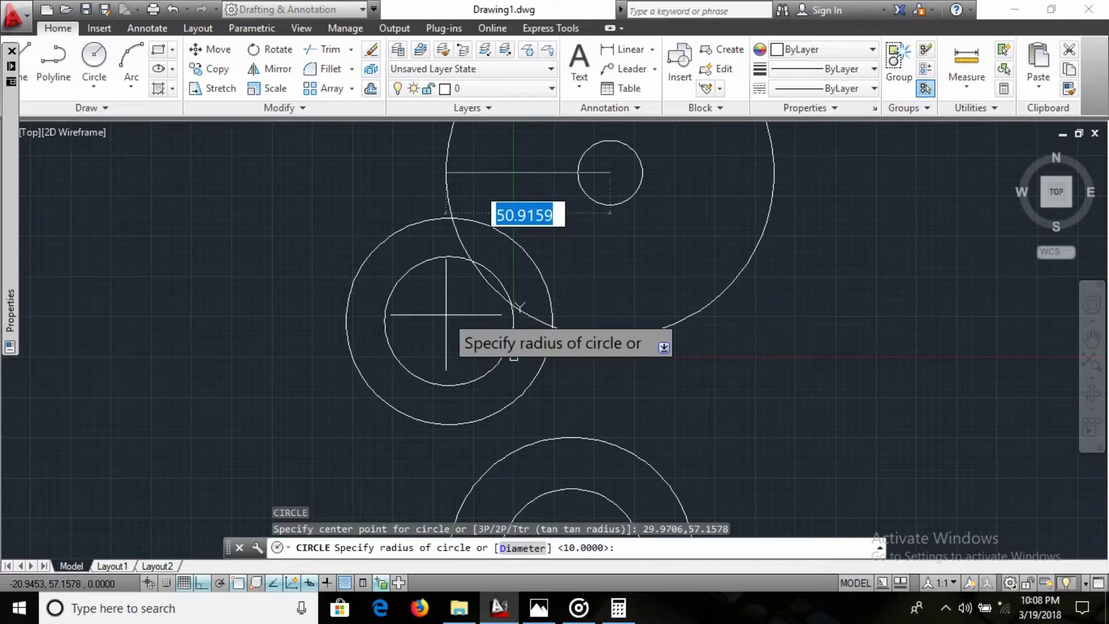
type("20")
key("Return")
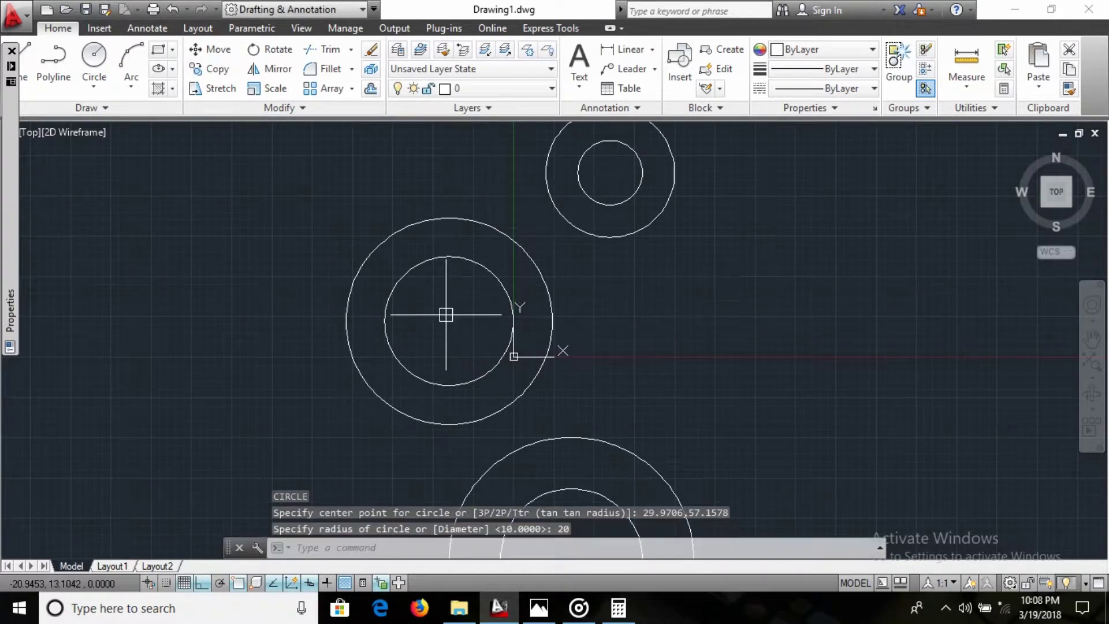
scroll(639, 305, "down", 3)
middle_click_drag(642, 310, 577, 397)
key("alt+Tab")
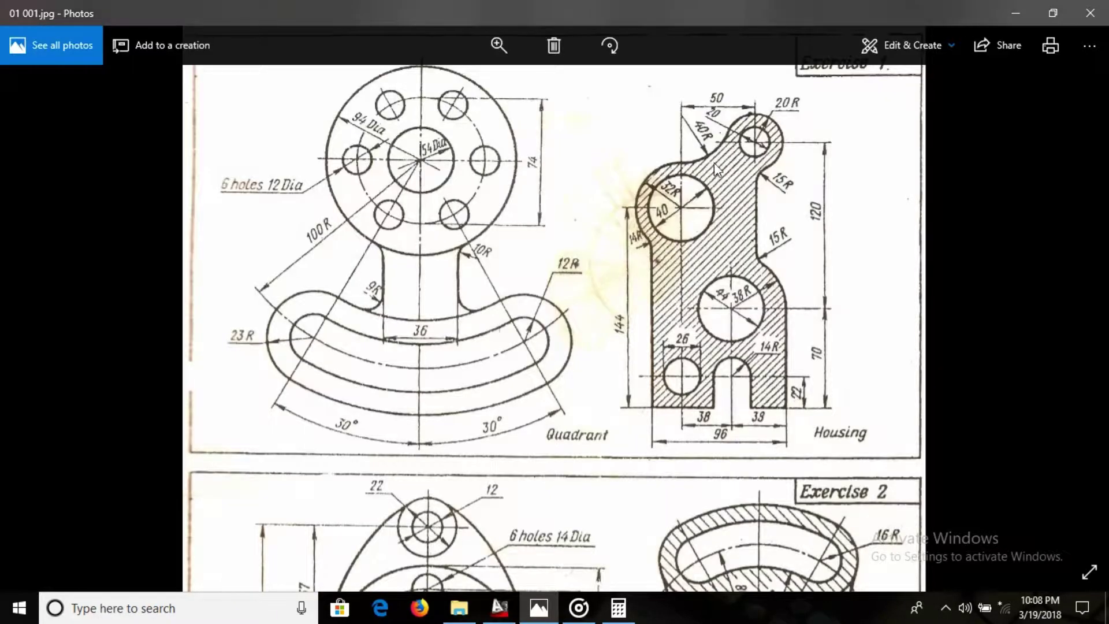
key("alt+Tab")
type("c")
key("Return")
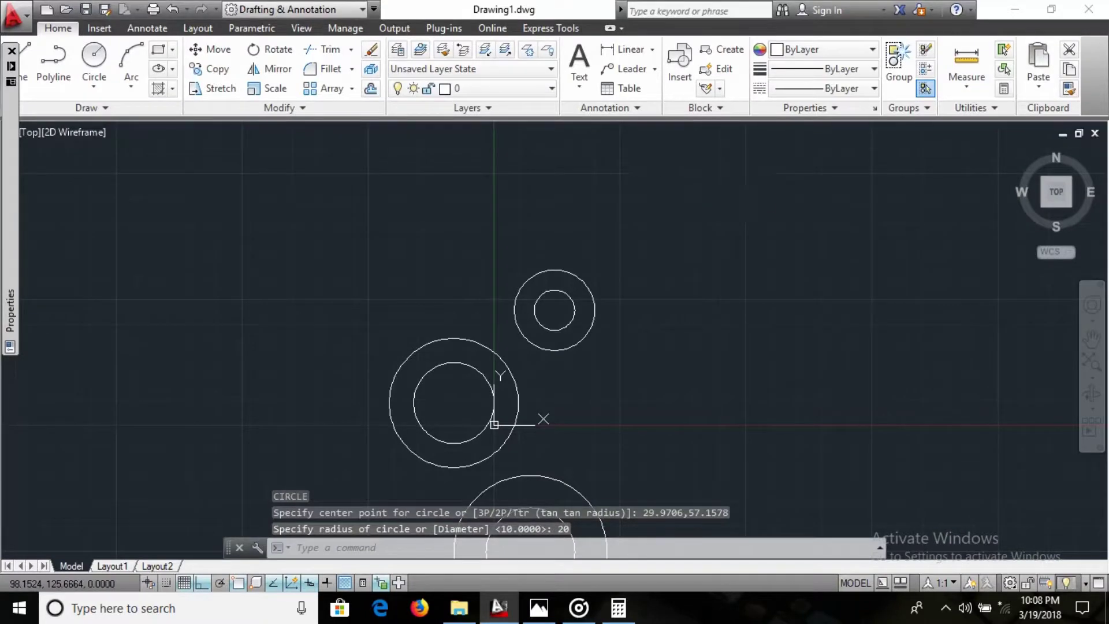
Draw a radius-40 circle tangent to the left boss and the small upper boss
type("t")
key("Return")
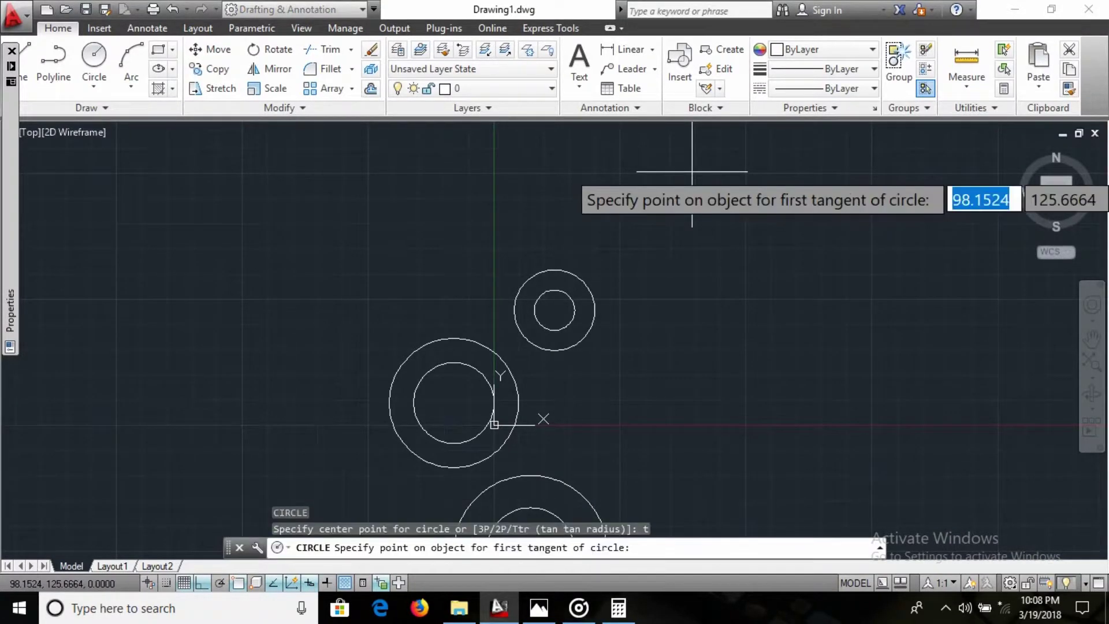
left_click(453, 340)
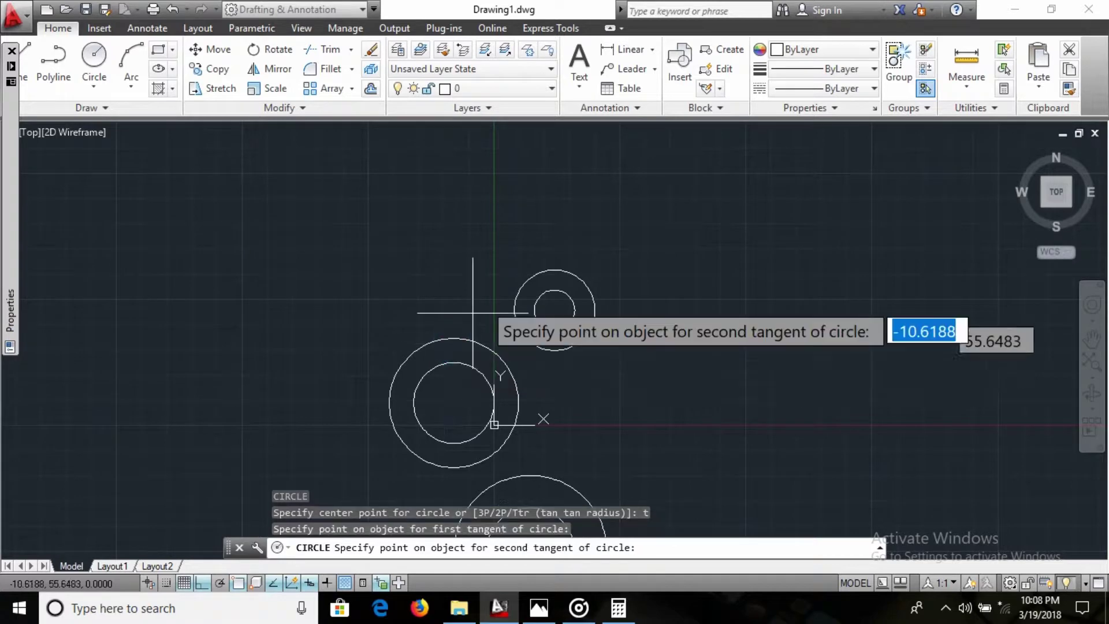
left_click(516, 297)
key("alt+Tab")
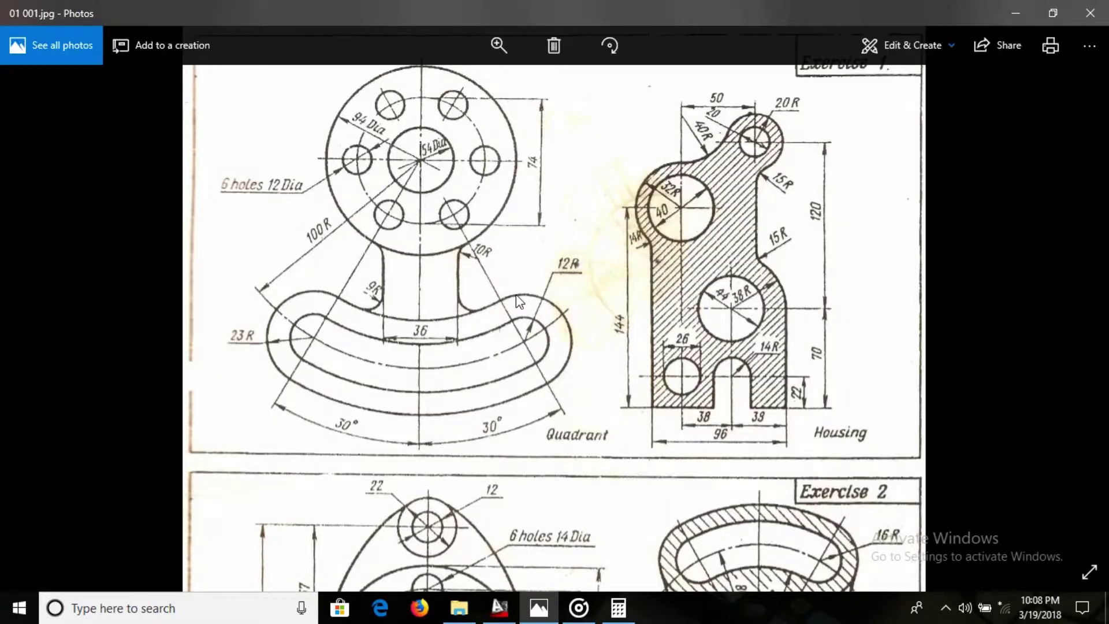
key("alt+Tab")
type("4")
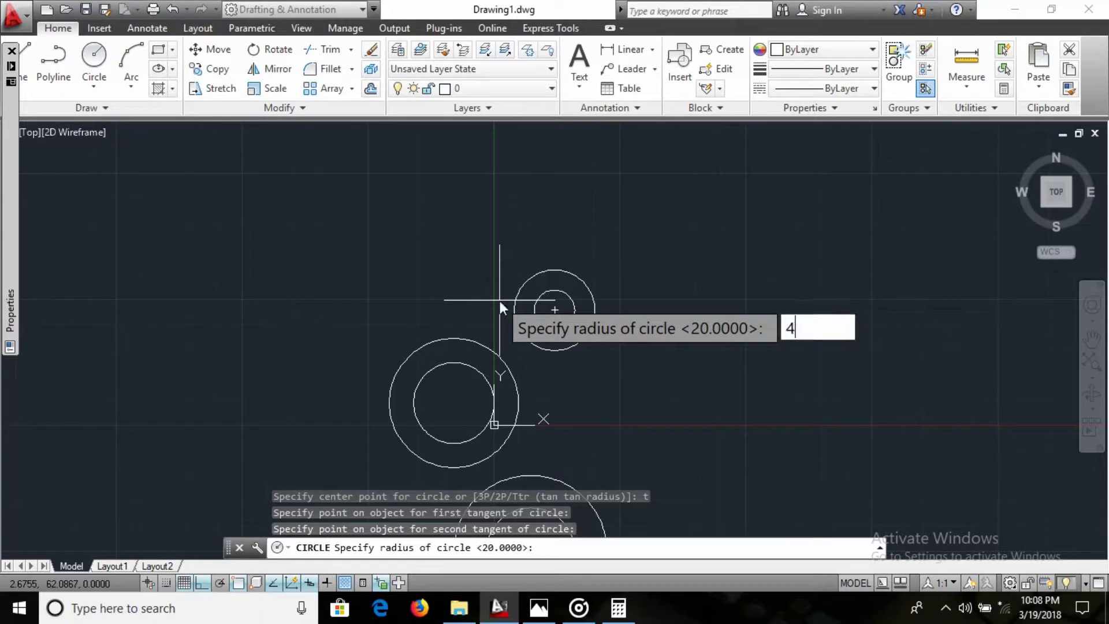
type("0")
key("Return")
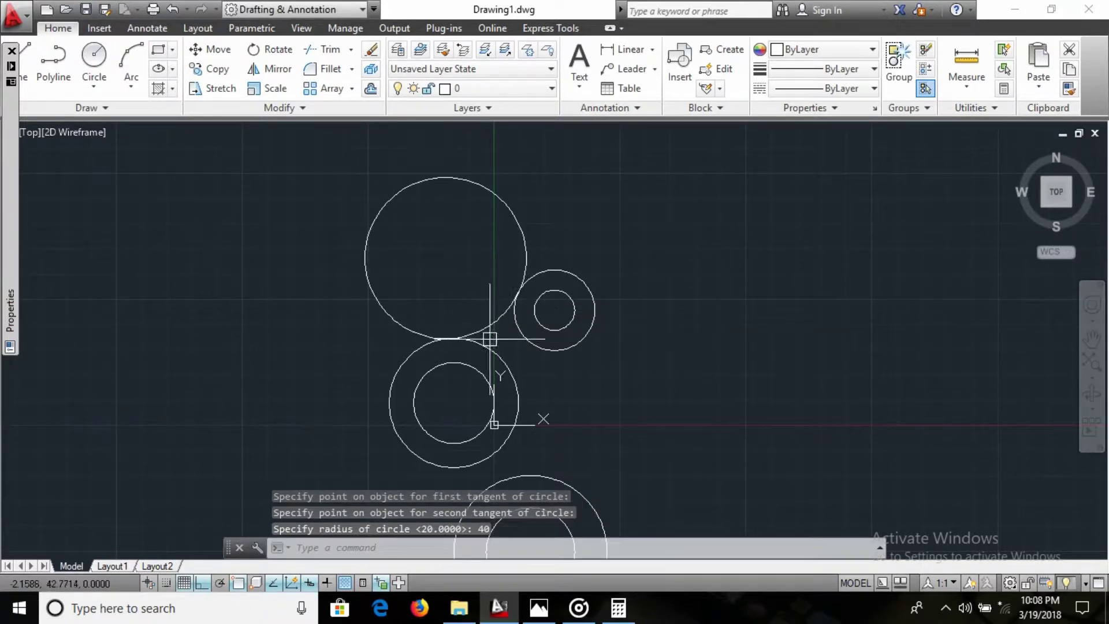
Trim the radius-40 circle back to the arc joining the two bosses
type("tr")
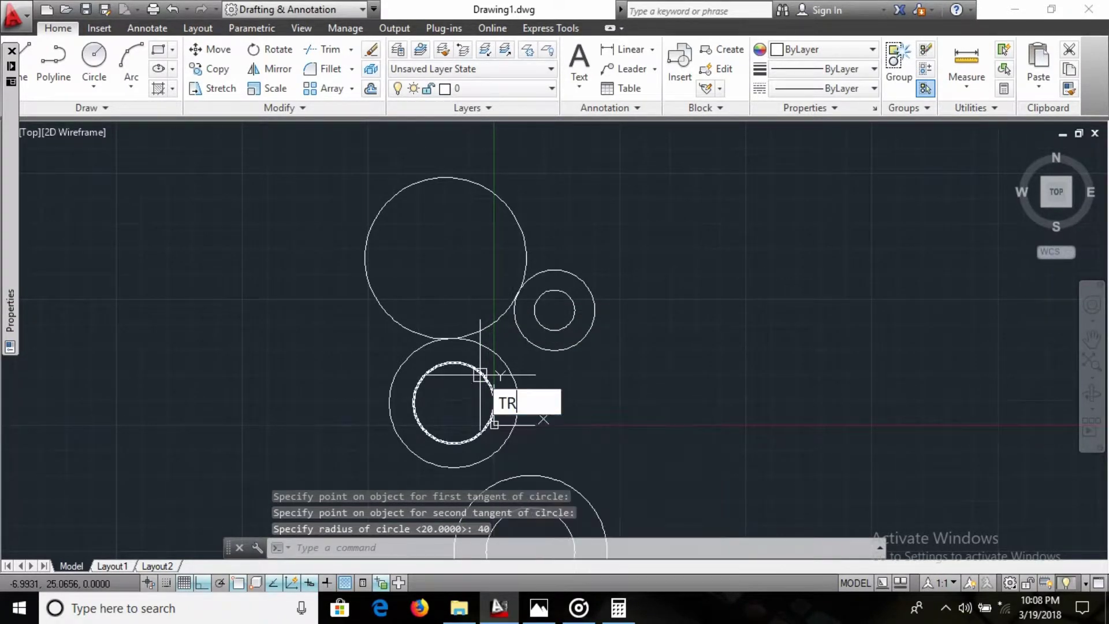
key("Return")
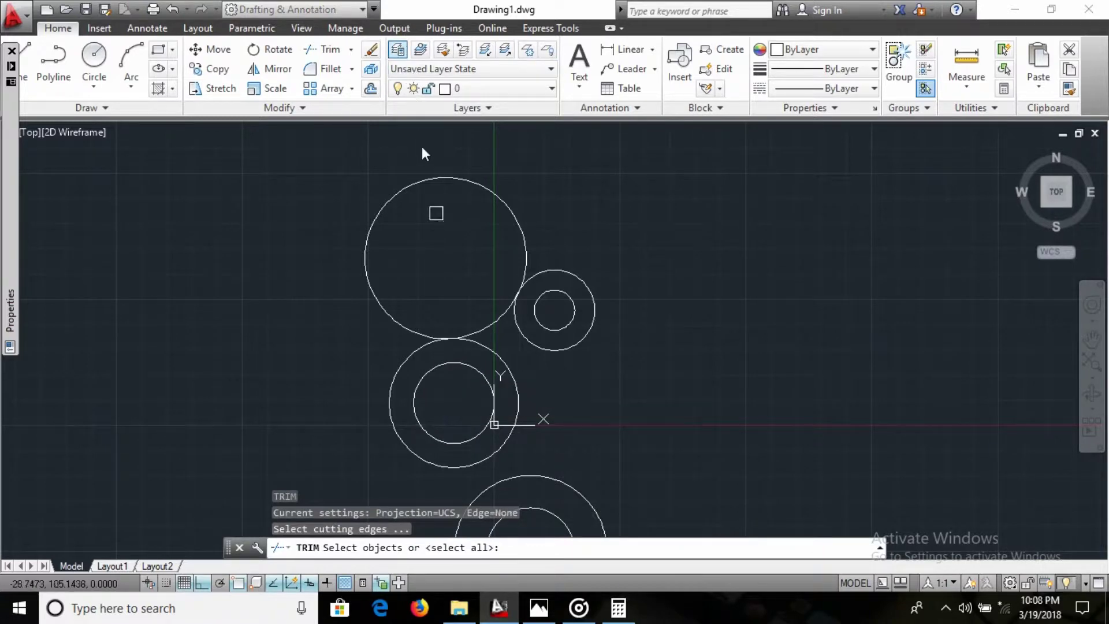
key("Return")
left_click(430, 179)
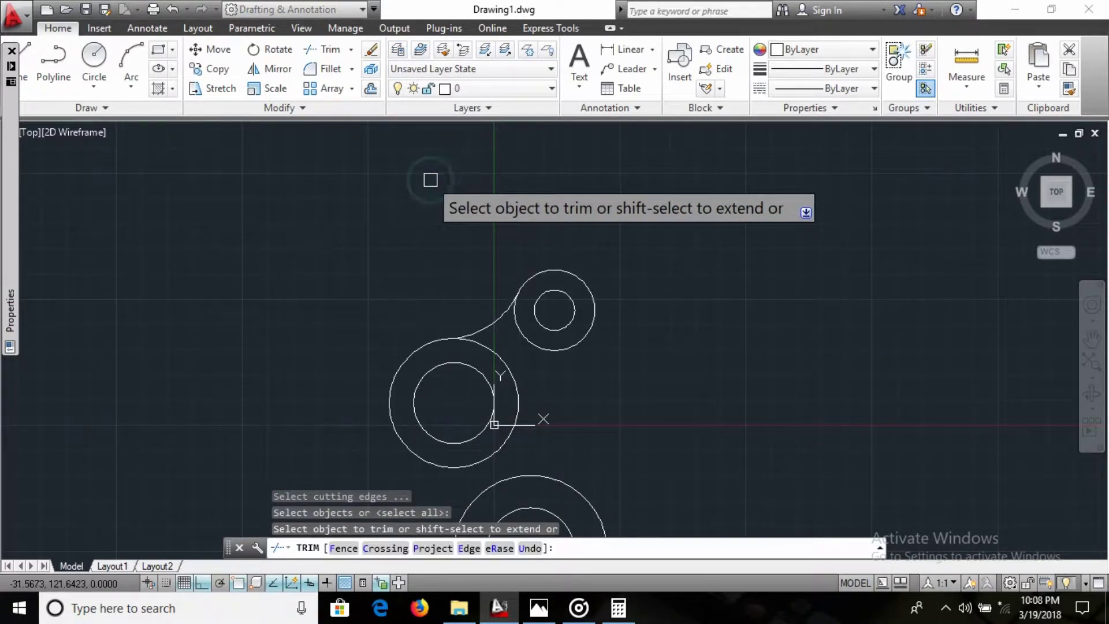
middle_click_drag(479, 309, 479, 161)
key("alt+Tab")
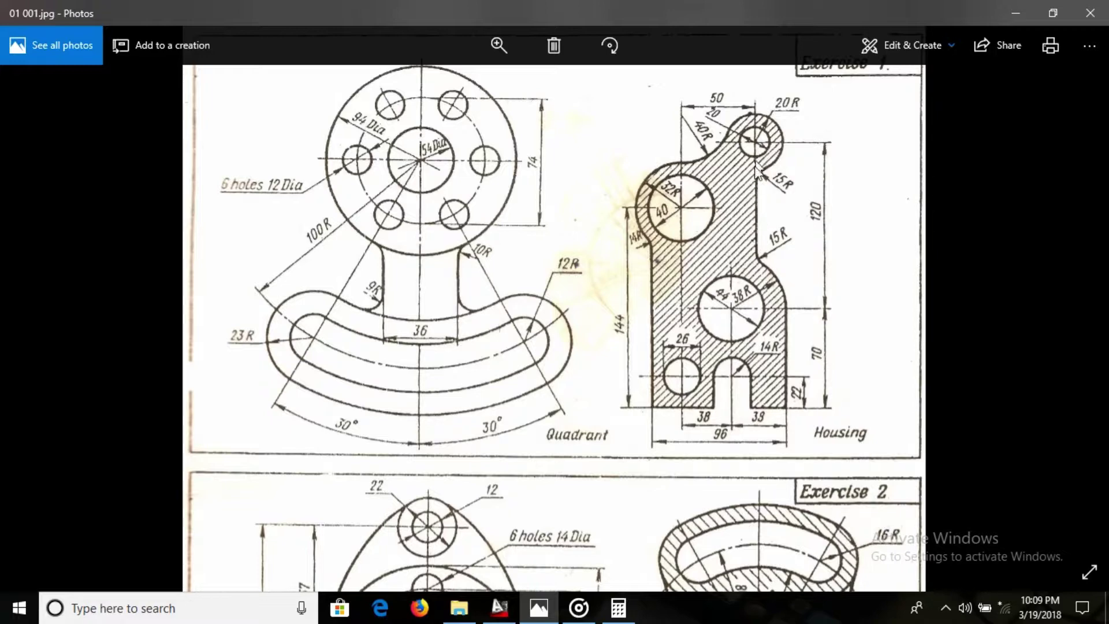
Draw a vertical line from the small boss's centre down to the lower large circle
key("alt+Tab")
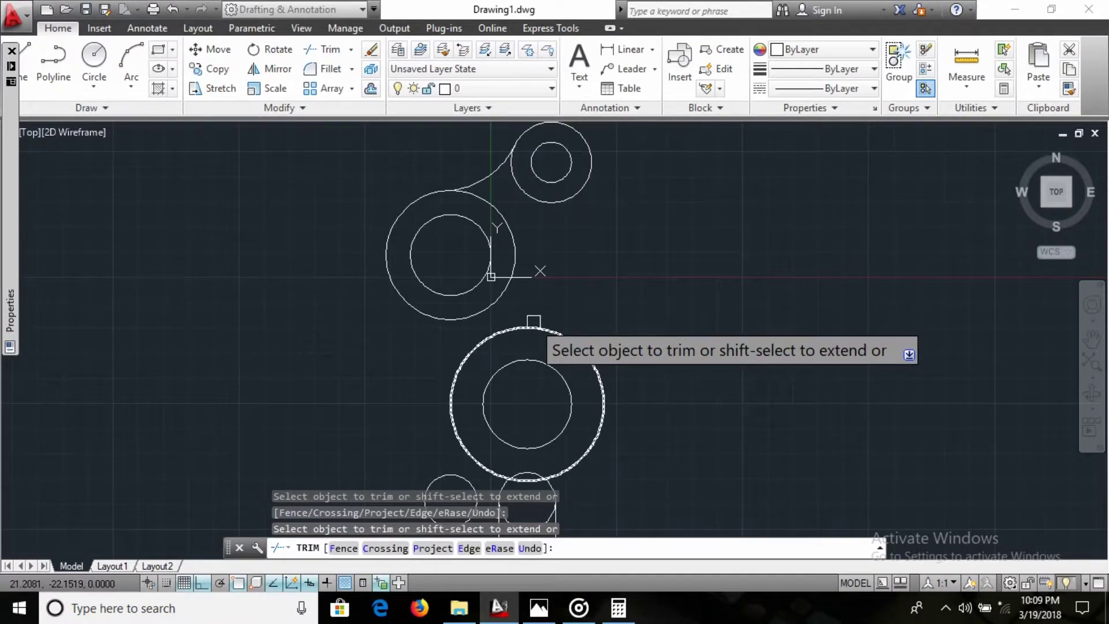
key("Escape")
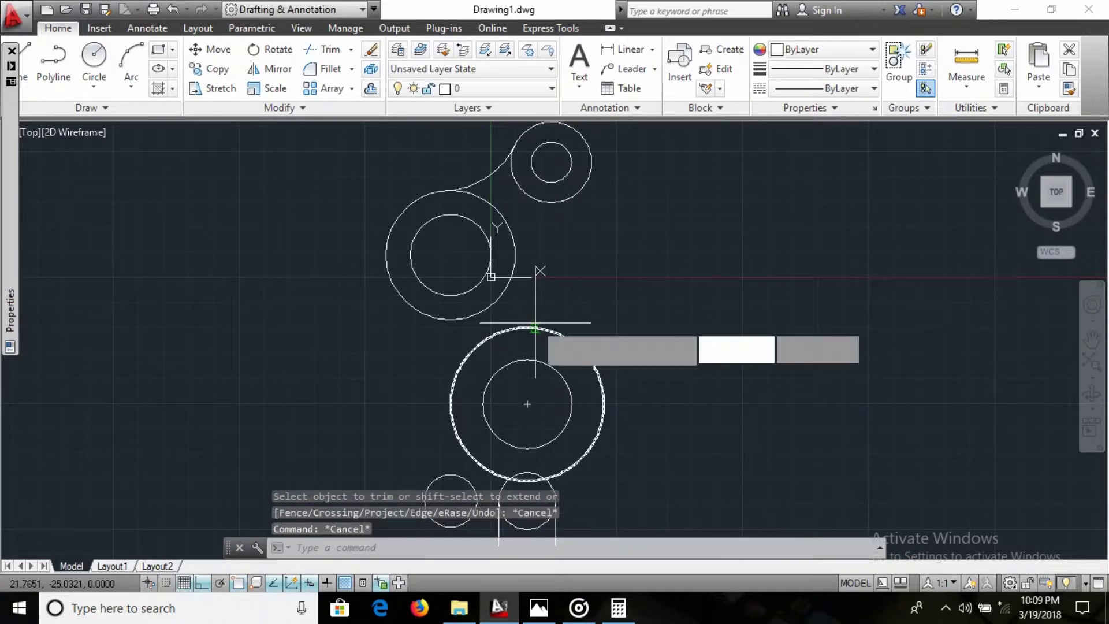
type("l")
key("Return")
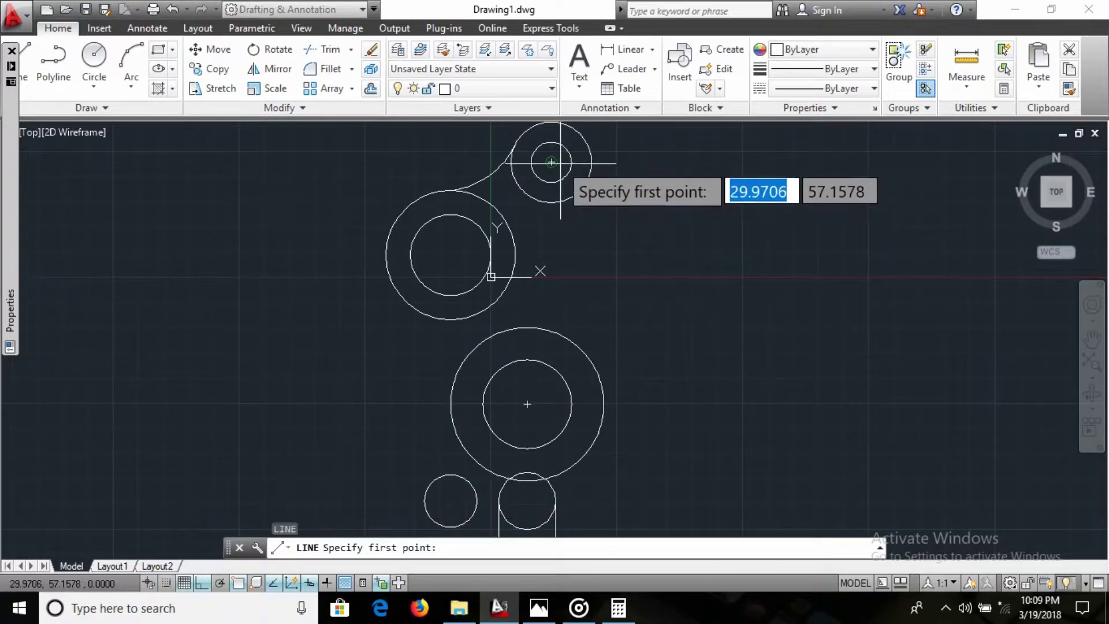
left_click(552, 162)
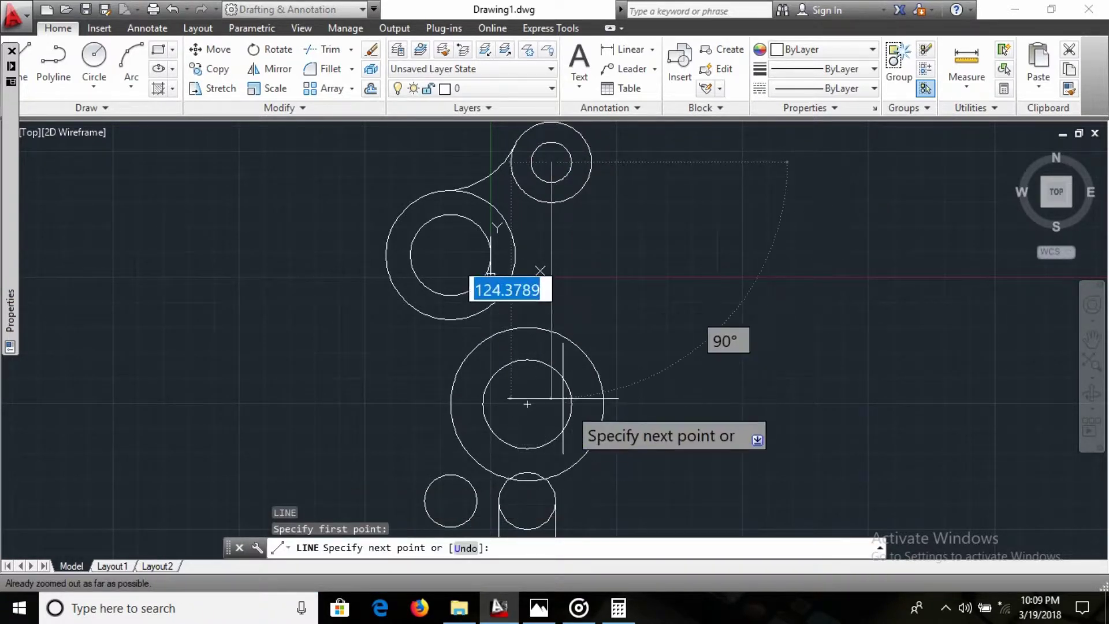
scroll(563, 345, "up", 4)
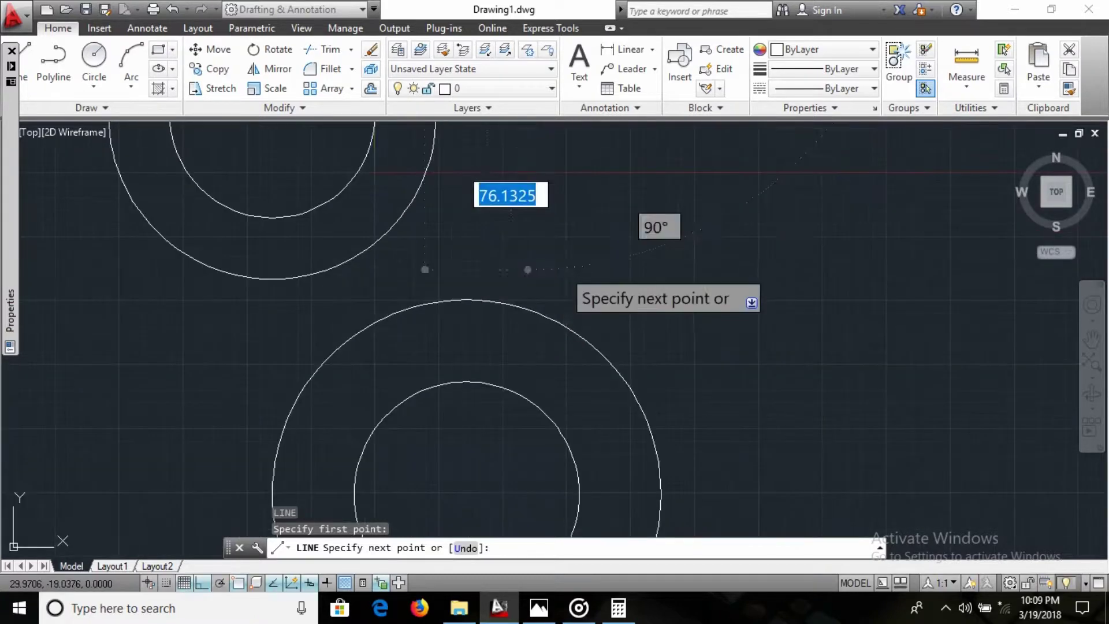
left_click(545, 343)
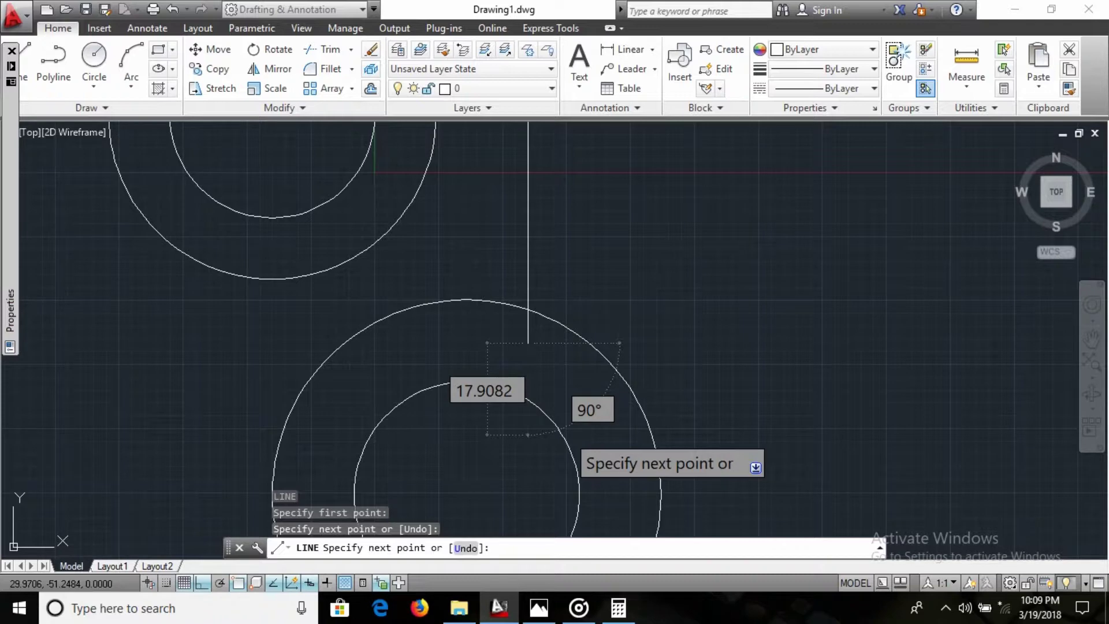
key("Escape")
key("alt+Tab")
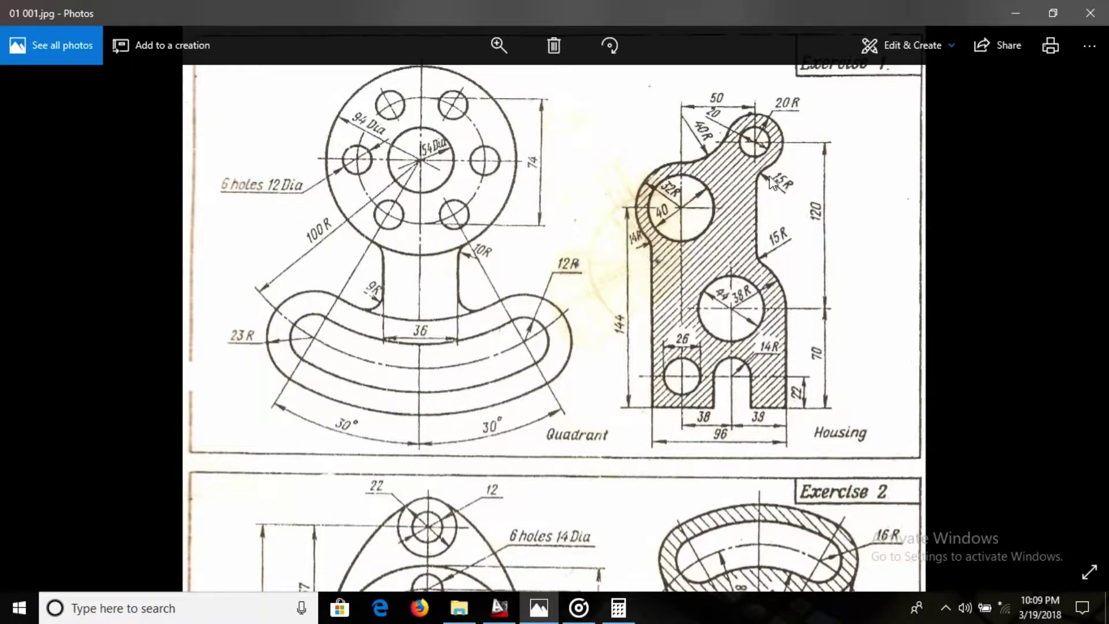
key("alt+Tab")
Draw a radius-15 circle tangent to the vertical line and the small upper boss
scroll(655, 353, "down", 3)
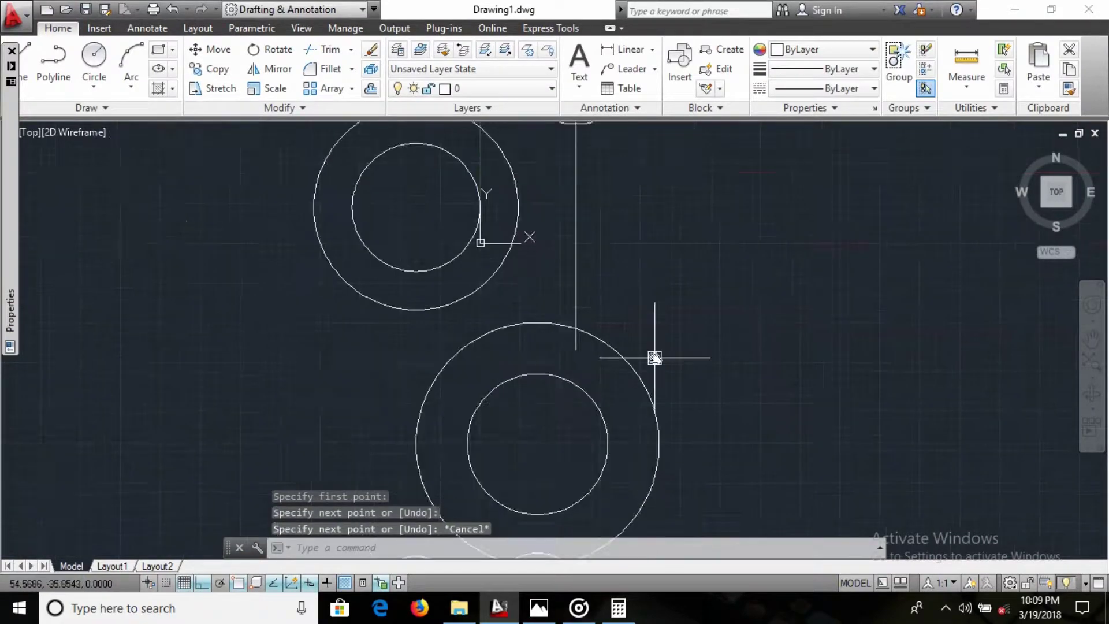
middle_click_drag(655, 353, 655, 395)
type("c")
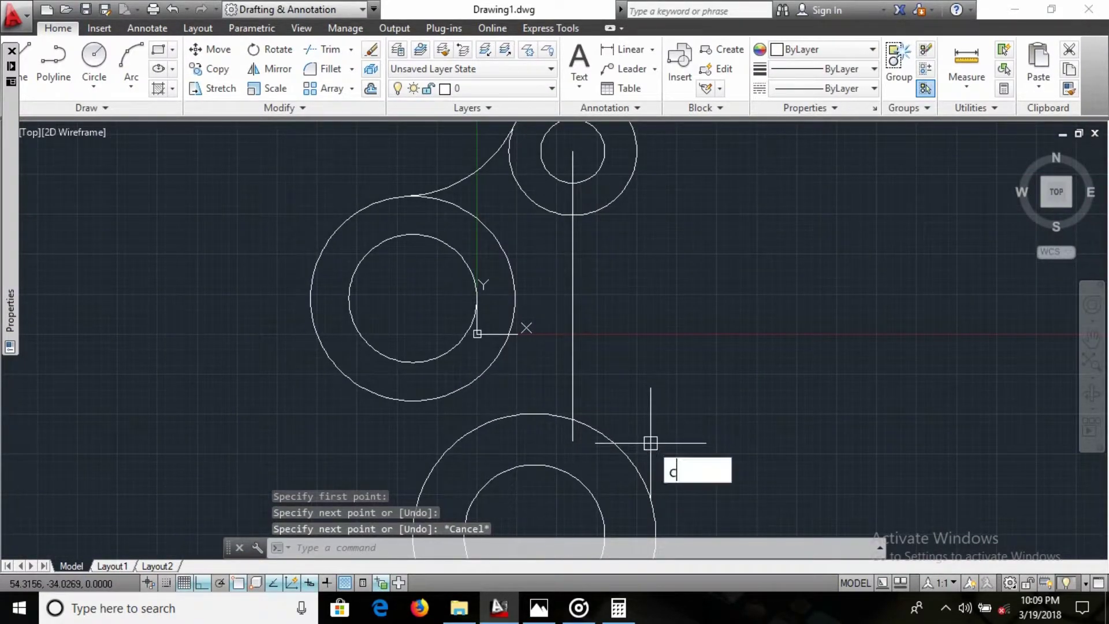
key("Return")
type("t")
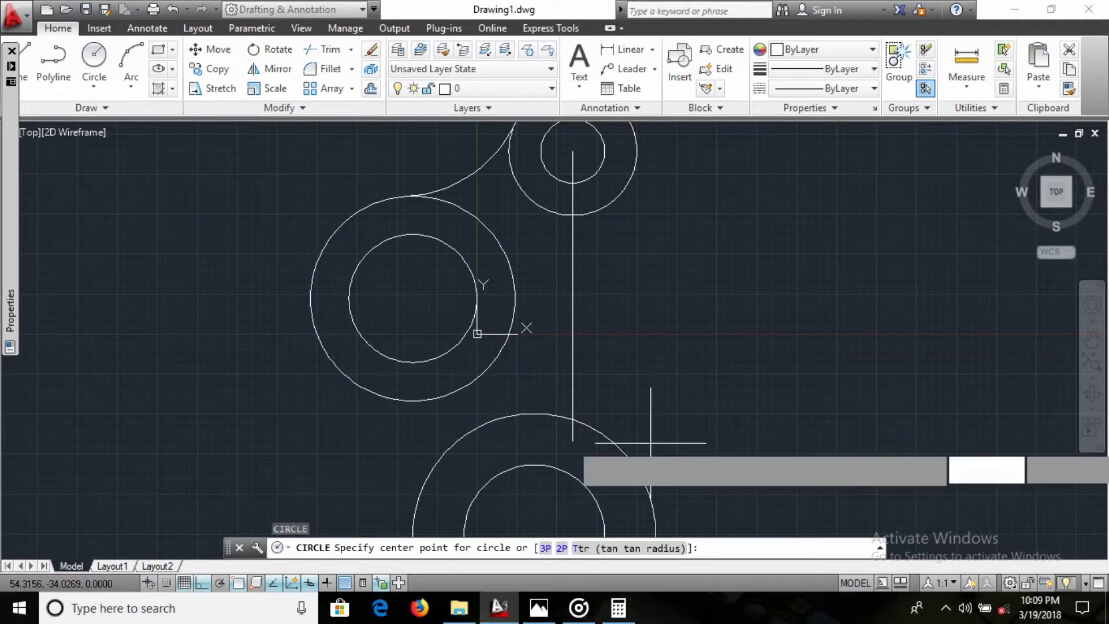
key("Return")
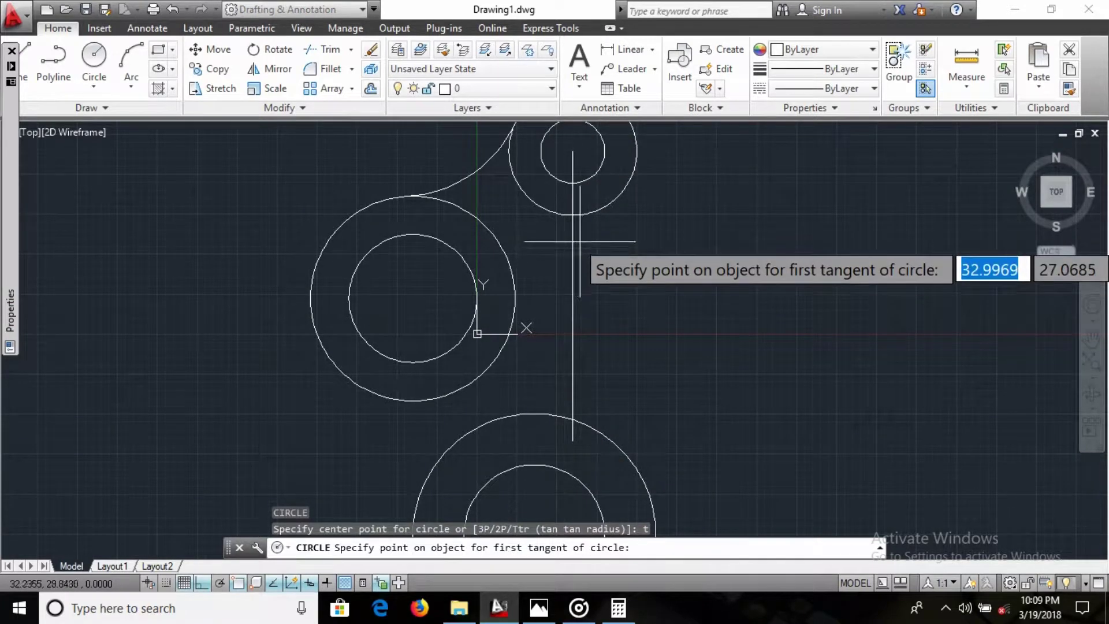
left_click(593, 218)
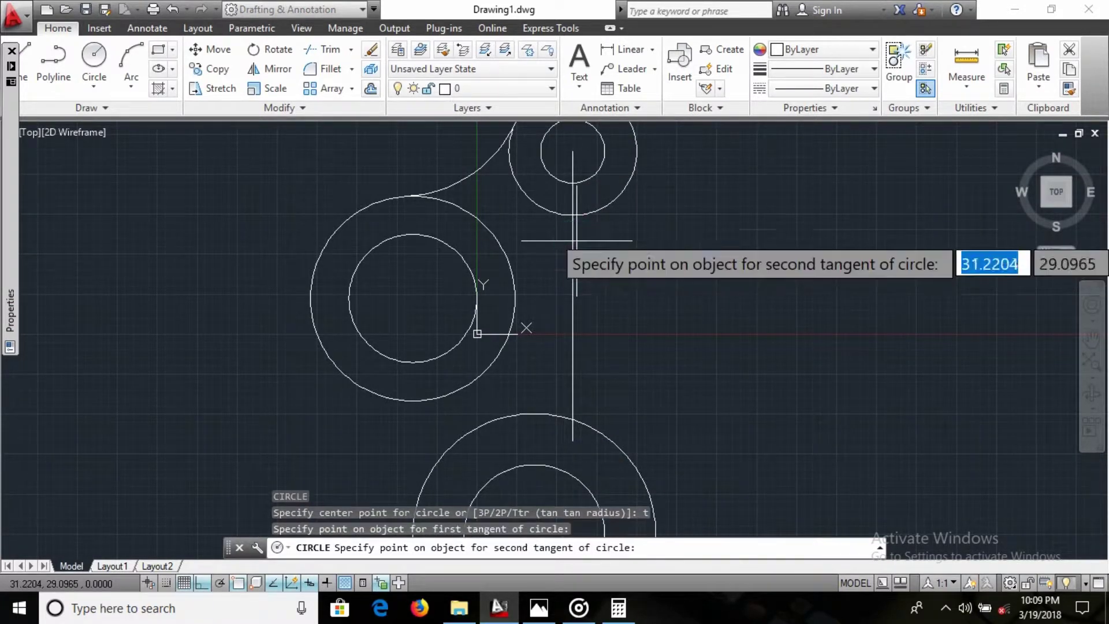
left_click(610, 211)
type("15")
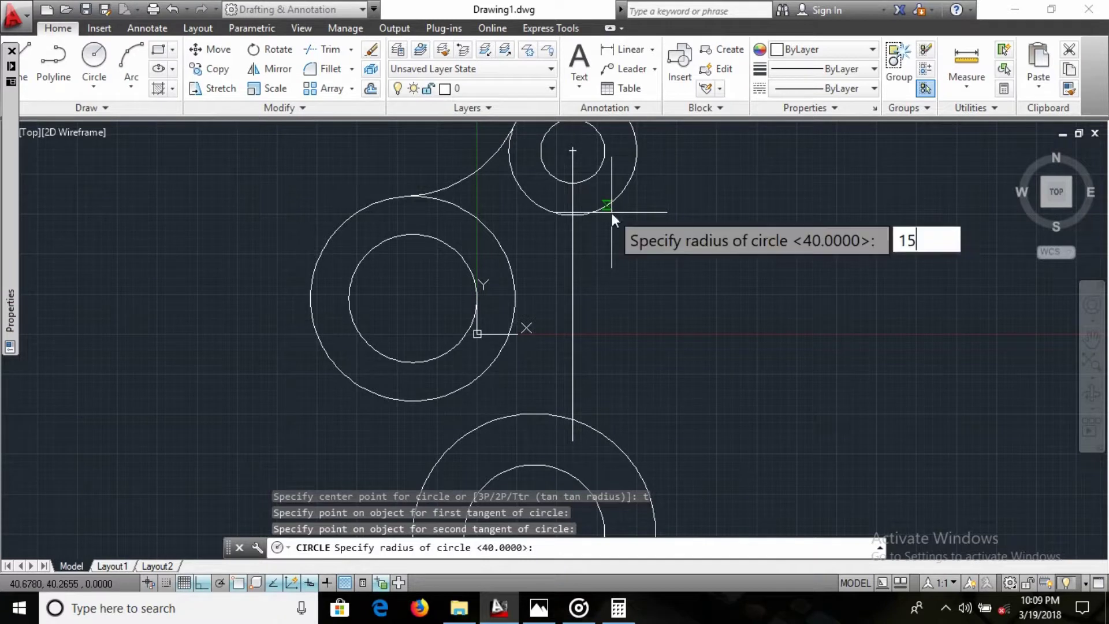
key("Return")
Trim the radius-15 circle so only its connecting arc remains
type("tr")
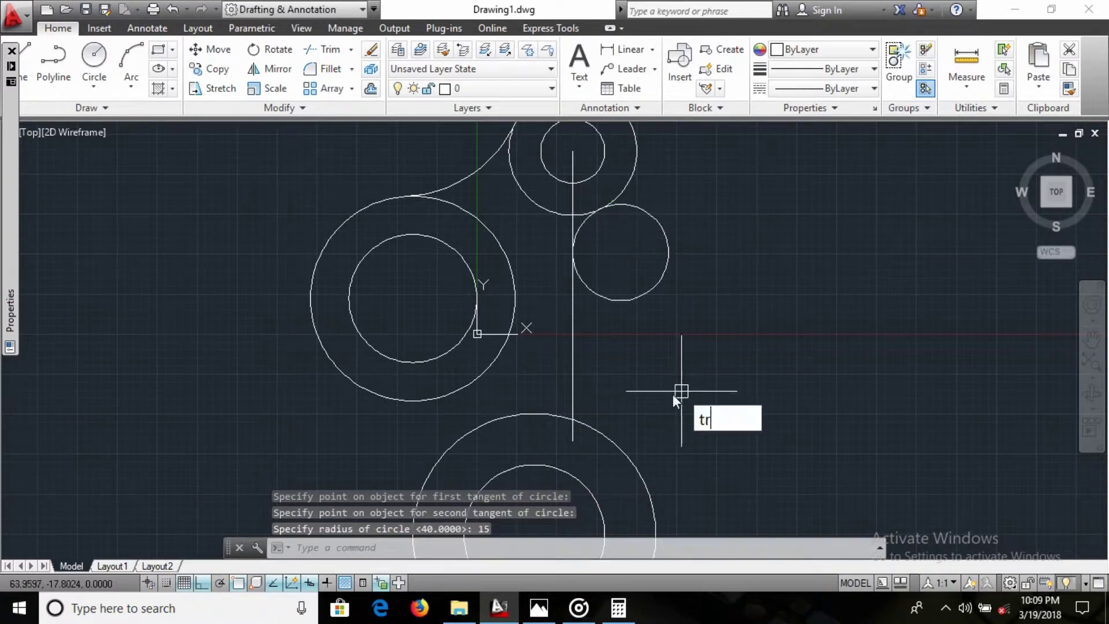
key("Return")
key("Return")
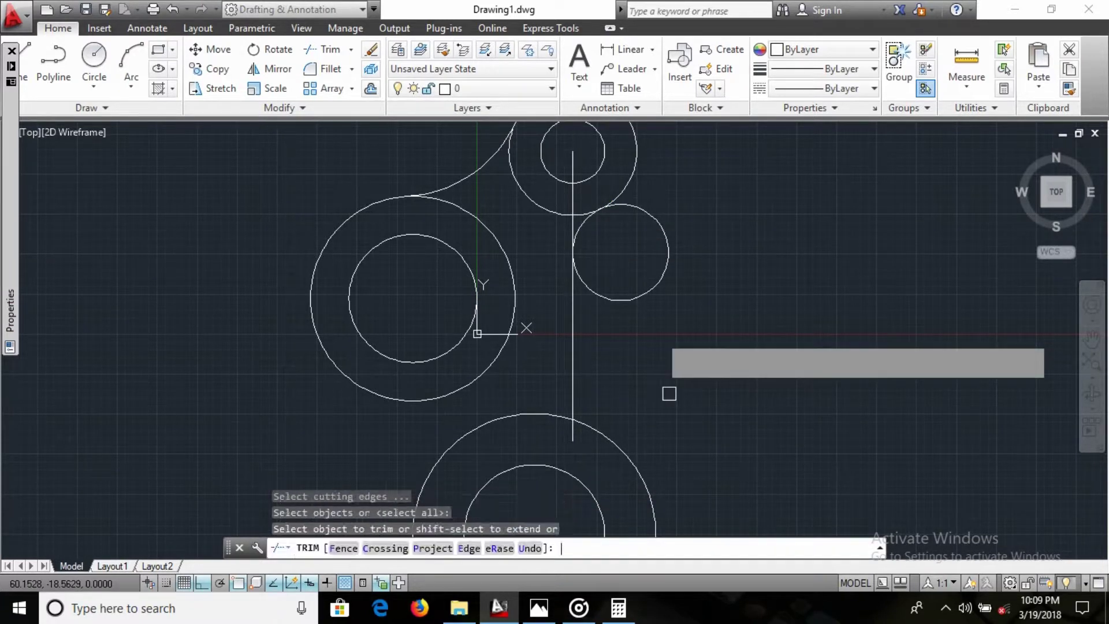
left_click(624, 299)
scroll(638, 322, "down", 2)
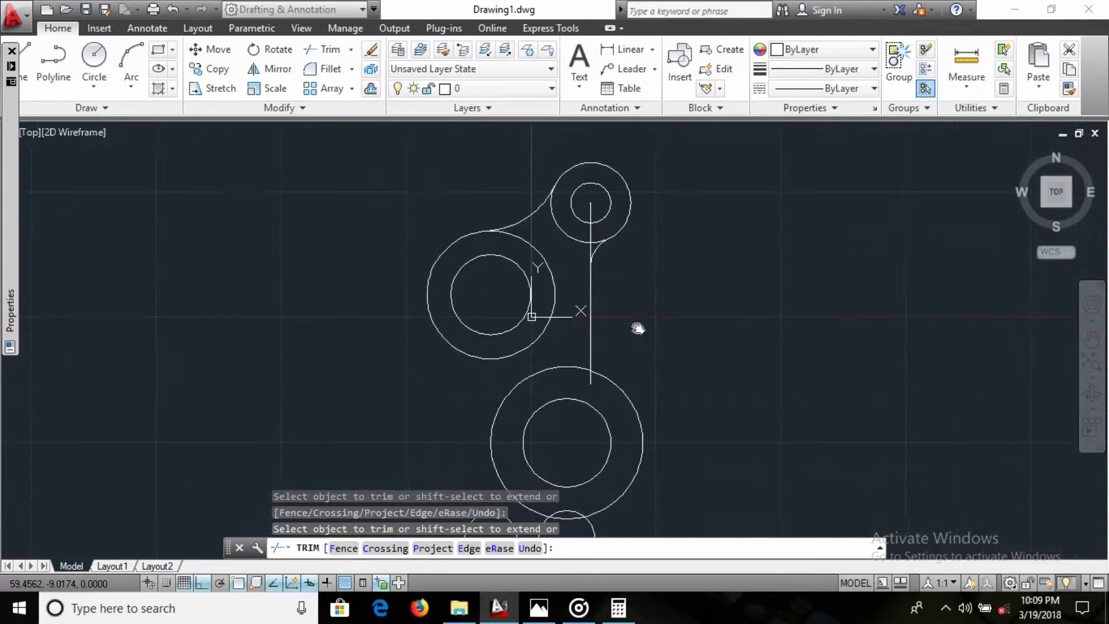
type("c")
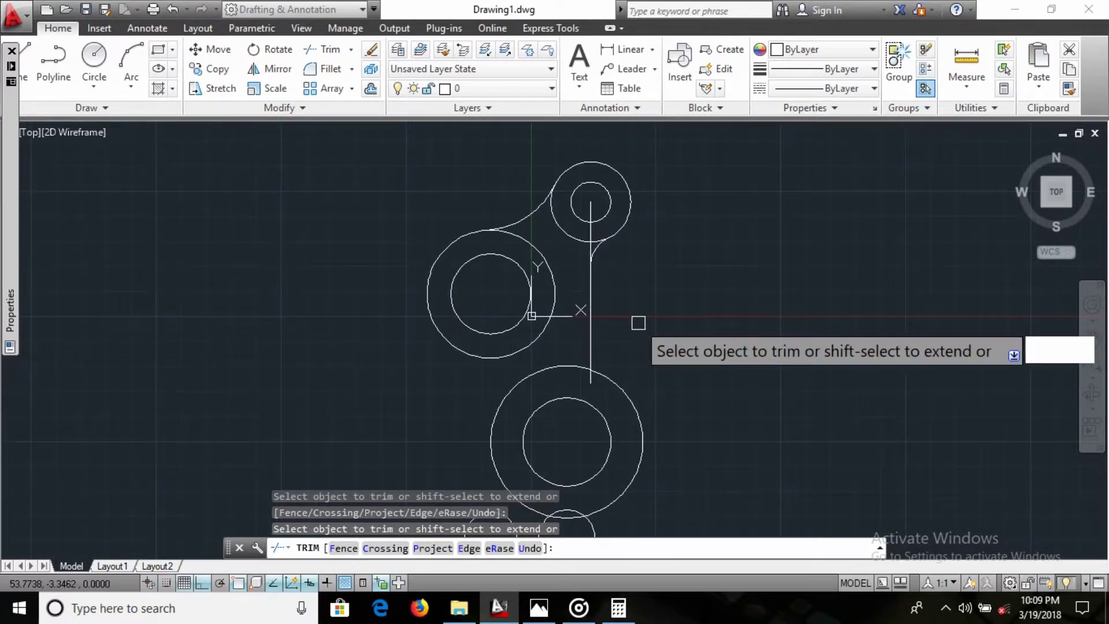
key("Return")
type("t")
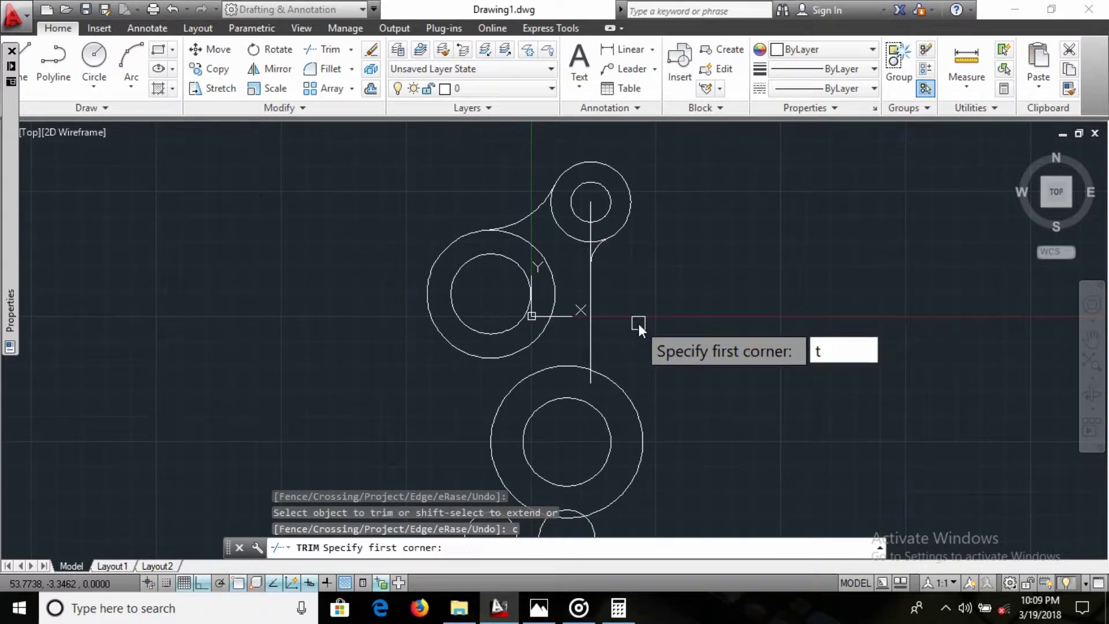
key("Escape")
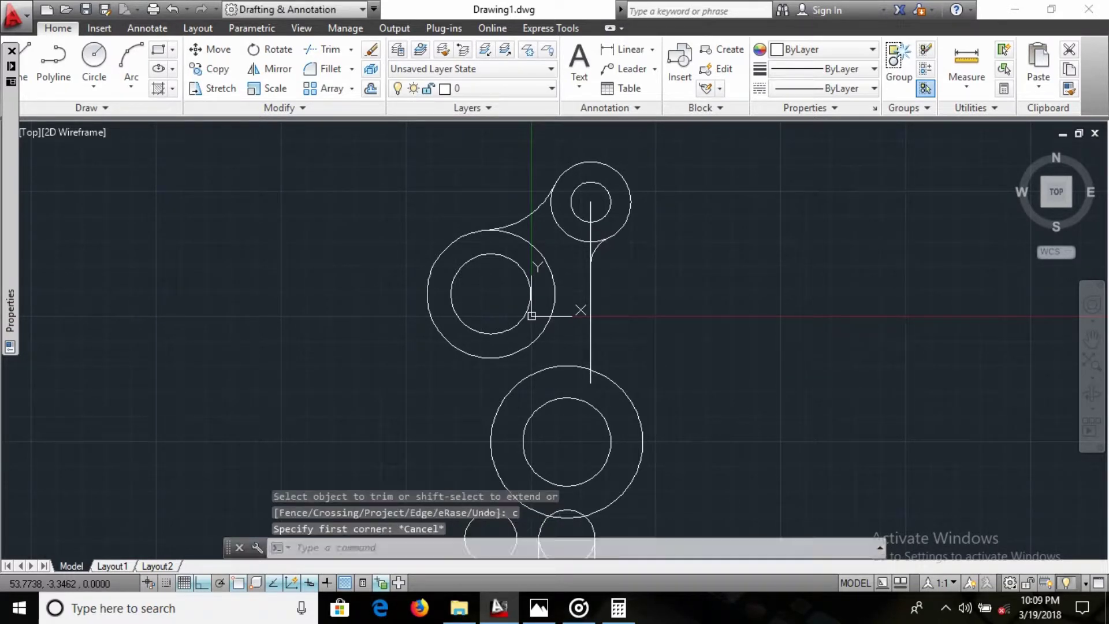
key("Escape")
type("c")
key("Return")
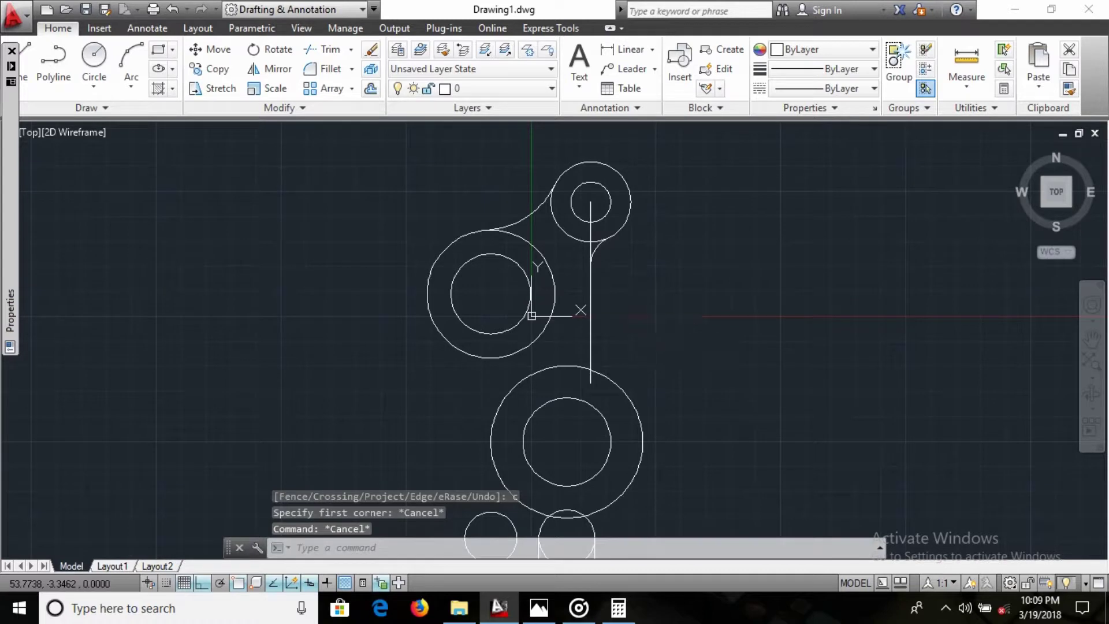
Draw a radius-15 circle tangent to the lower large boss and the vertical line
type("t")
key("Return")
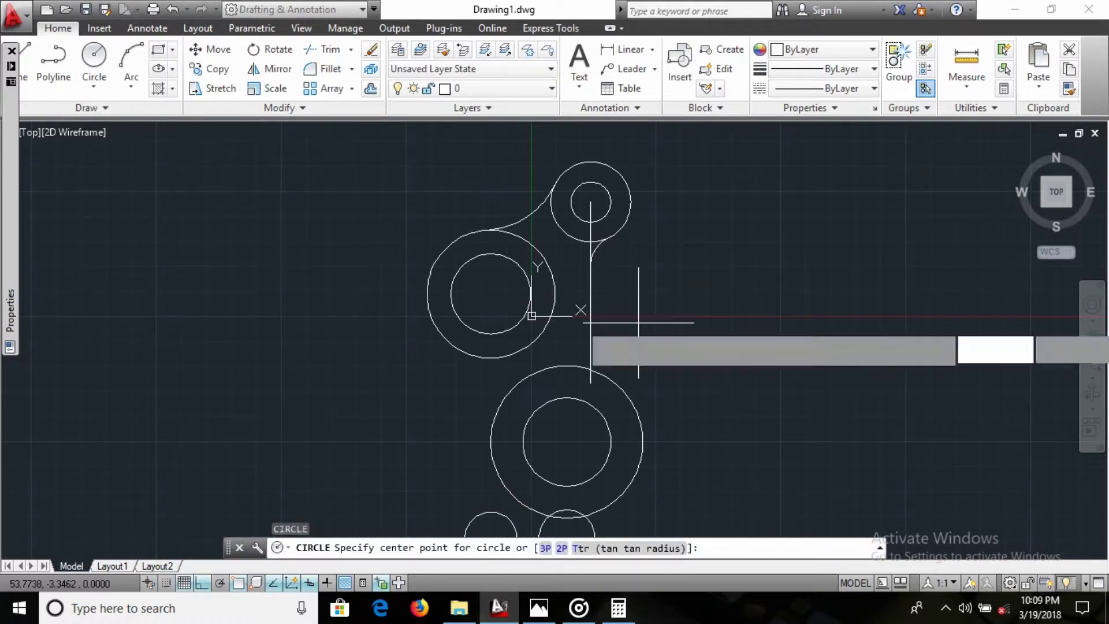
left_click(616, 386)
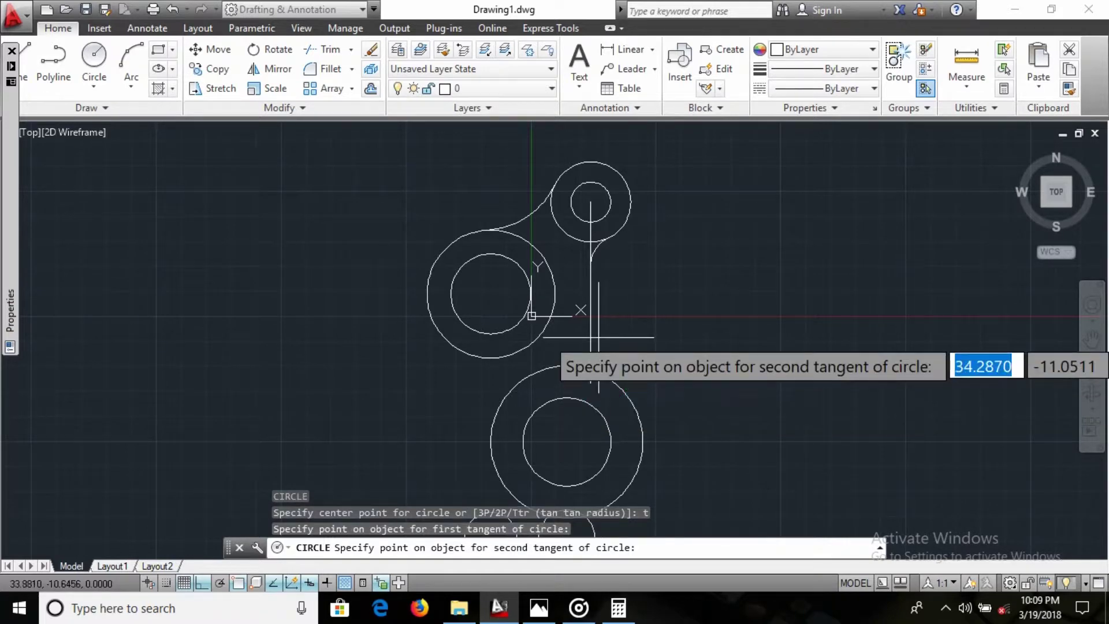
left_click(594, 338)
key("alt+Tab")
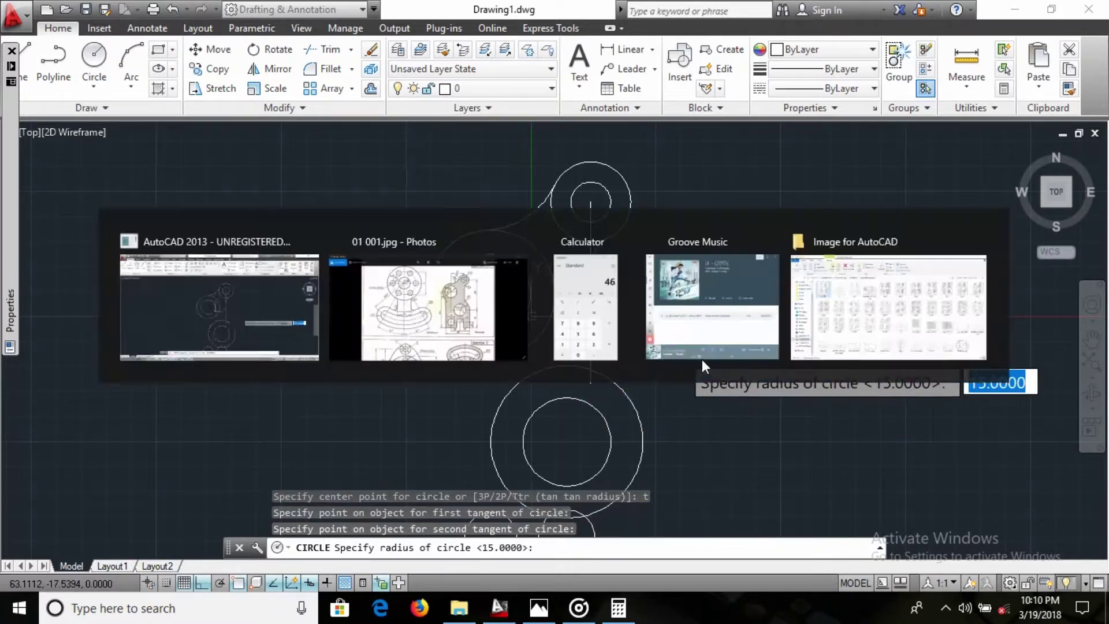
key("alt+Tab")
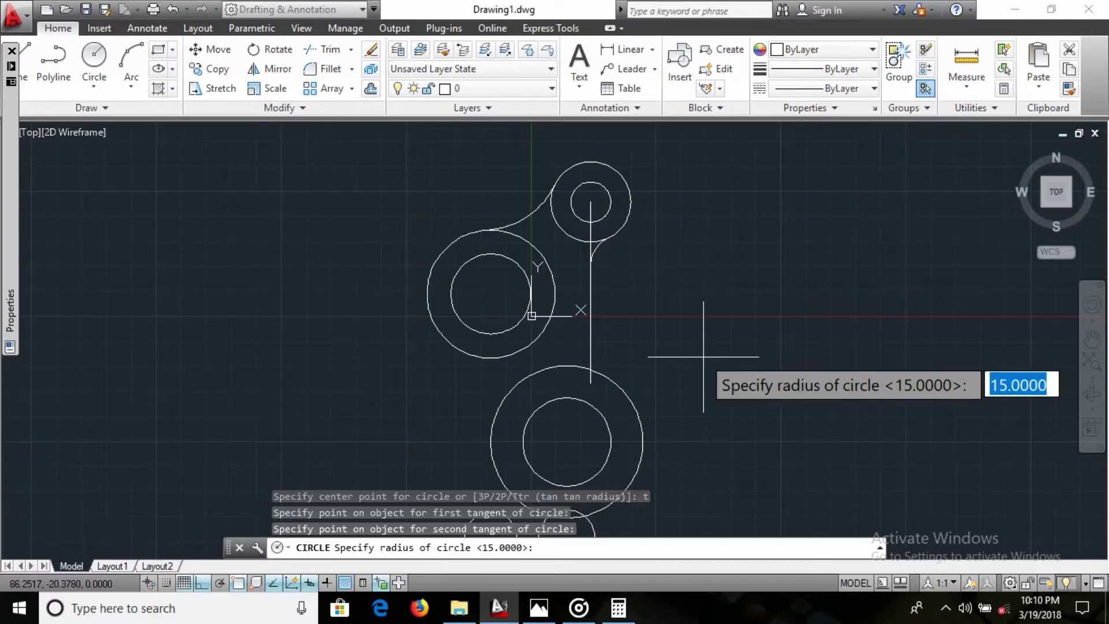
type("15")
key("Return")
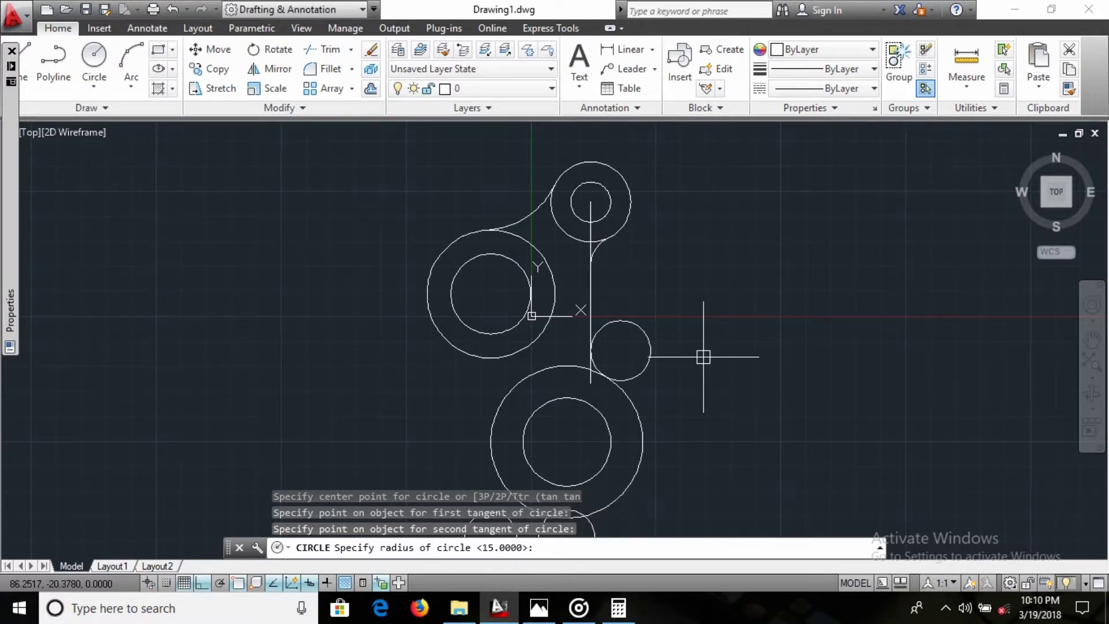
Trim the new circle and the vertical line's overlaps into a clean joining arc
type("tr")
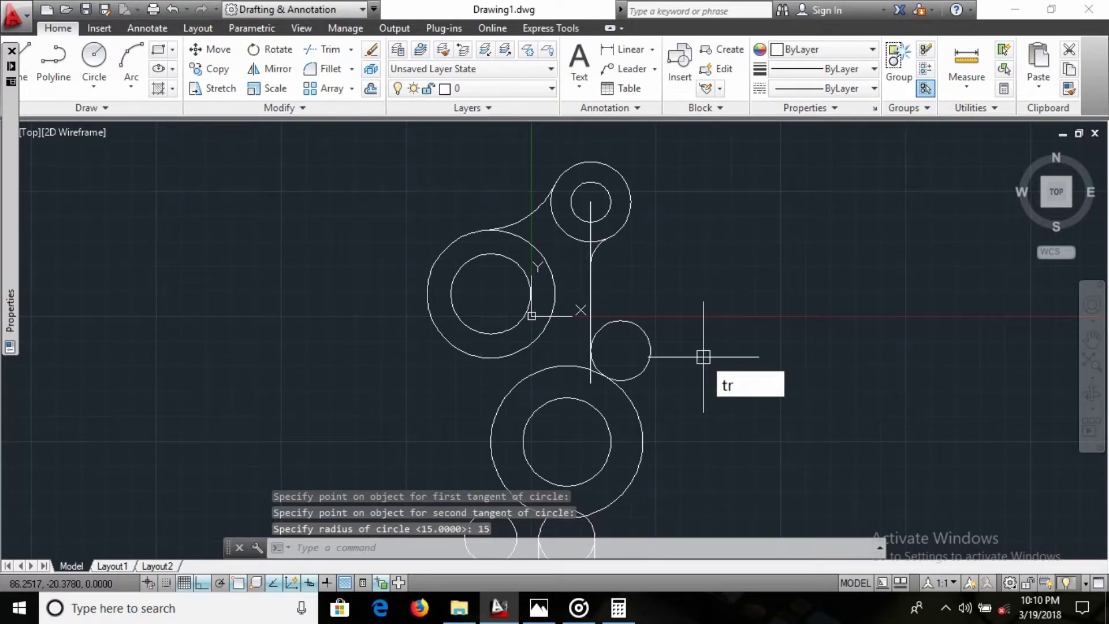
key("Return")
key("Return")
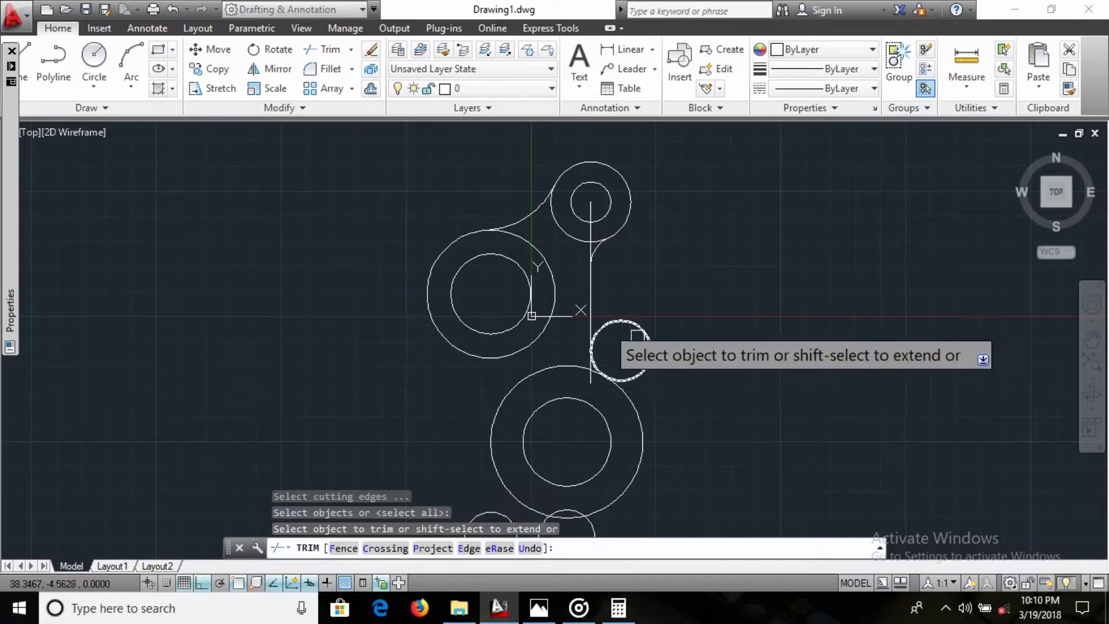
left_click(611, 318)
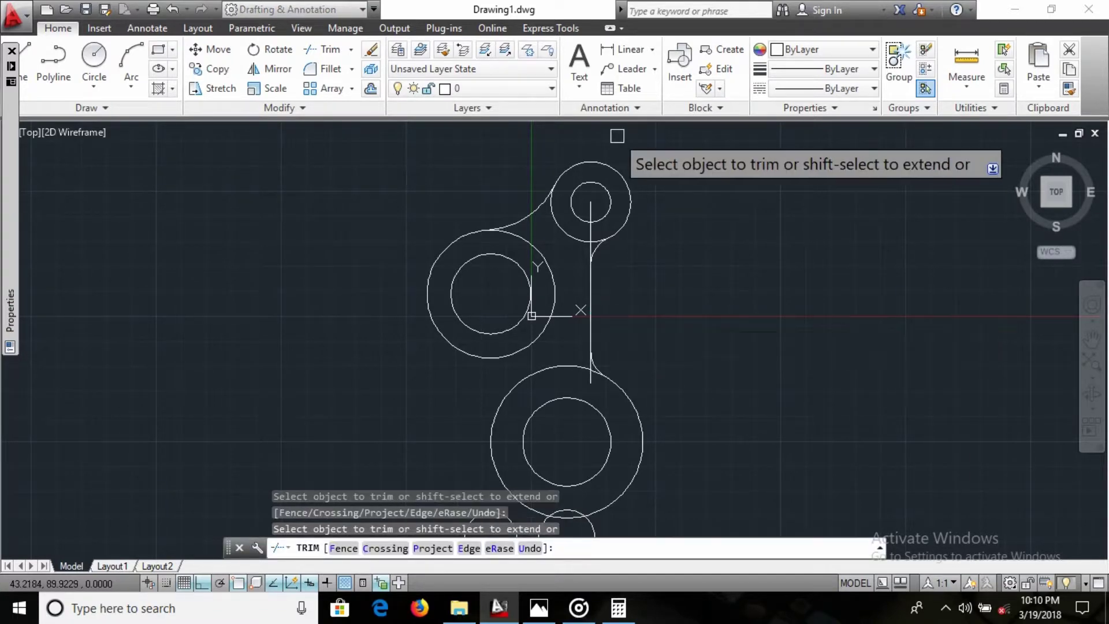
scroll(596, 188, "up", 2)
scroll(566, 277, "up", 3)
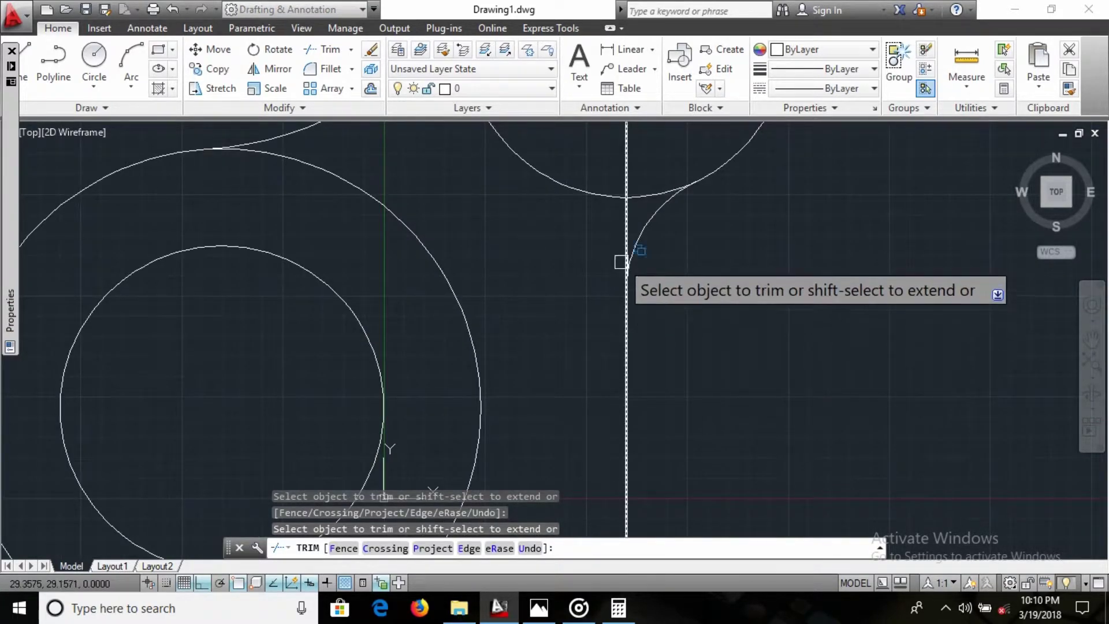
left_click(620, 217)
scroll(621, 217, "down", 2)
scroll(618, 218, "down", 3)
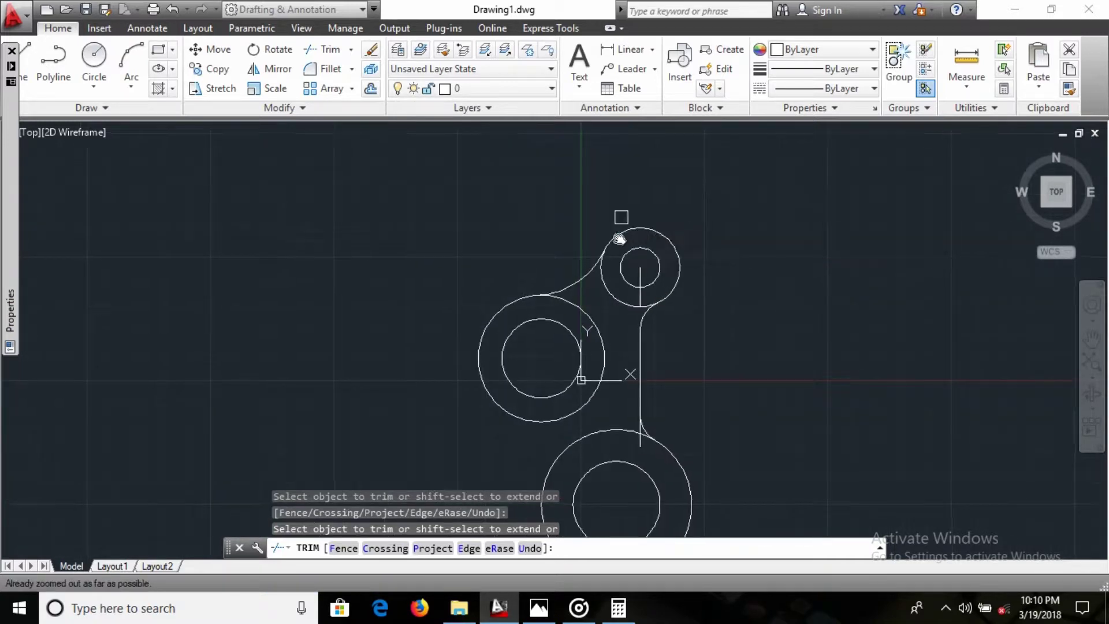
scroll(608, 240, "up", 2)
scroll(621, 287, "up", 2)
scroll(621, 287, "up", 2)
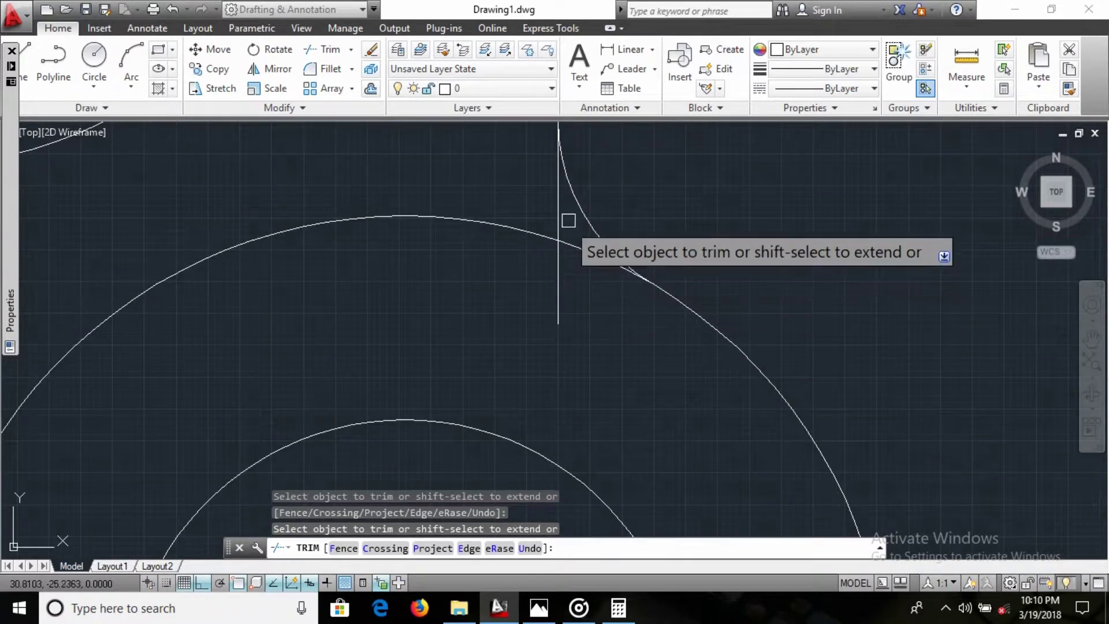
left_click(559, 205)
middle_click_drag(703, 219, 716, 309)
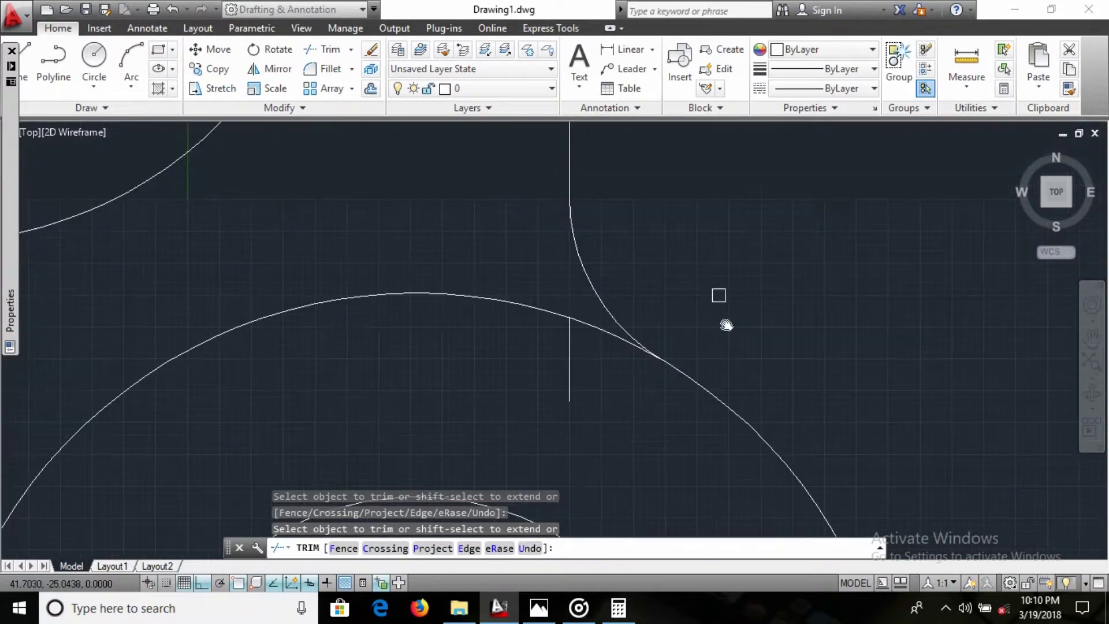
key("Escape")
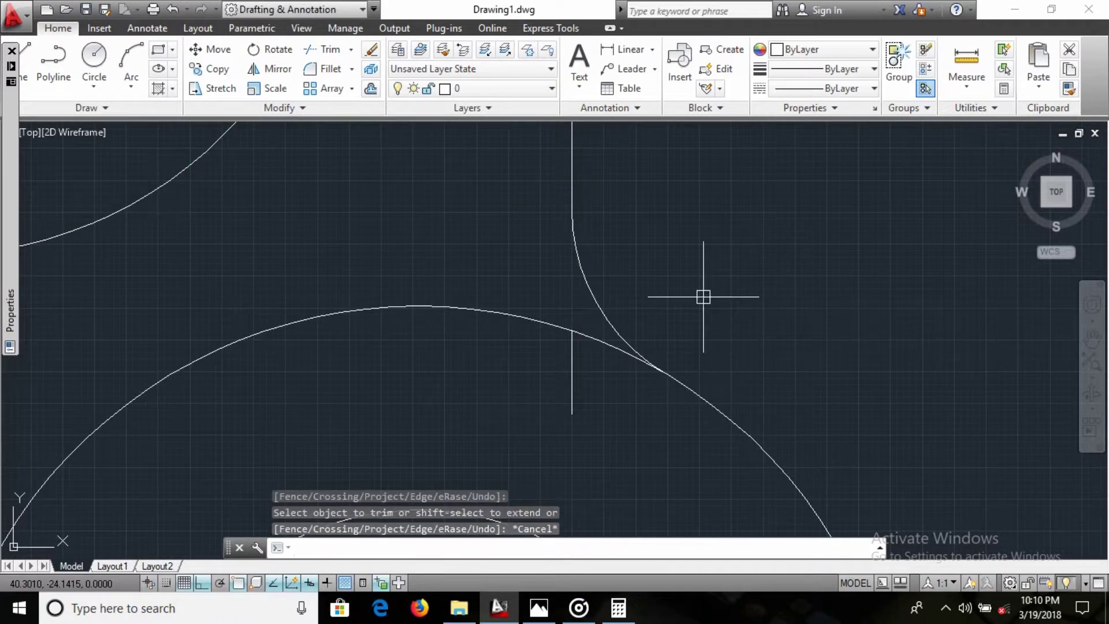
key("Escape")
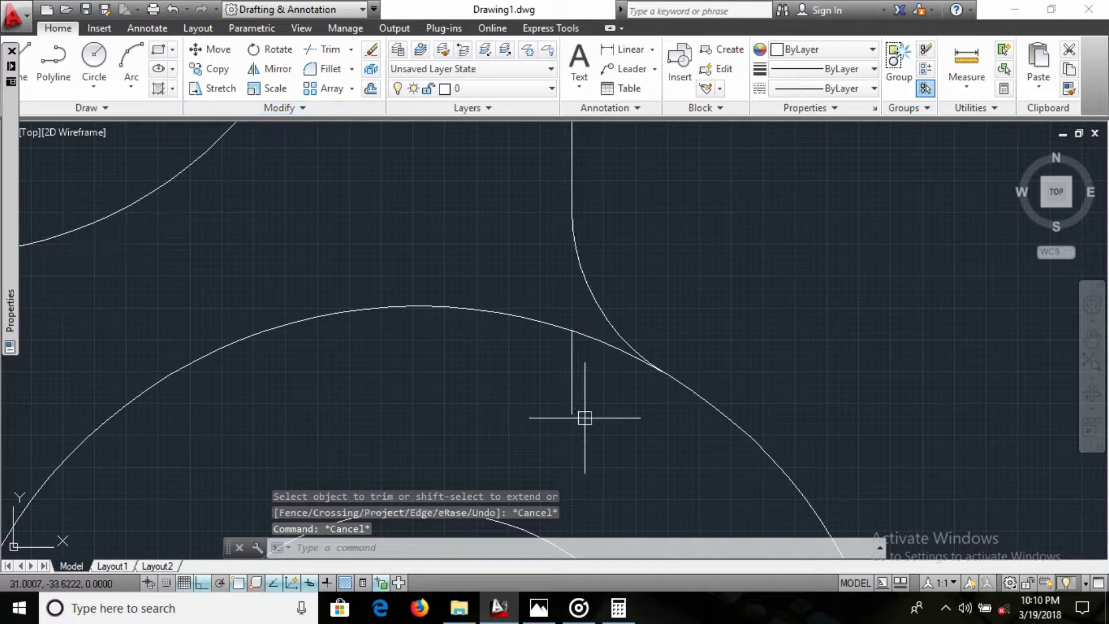
Erase the leftover line stub and the vertical line through the small boss centre
left_click(573, 382)
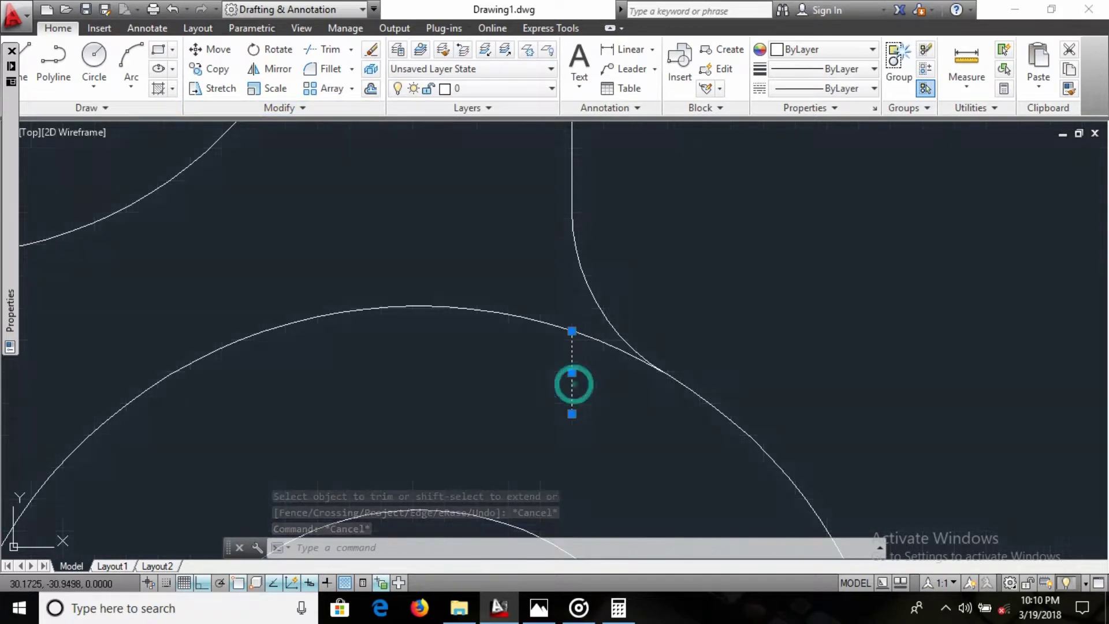
key("Delete")
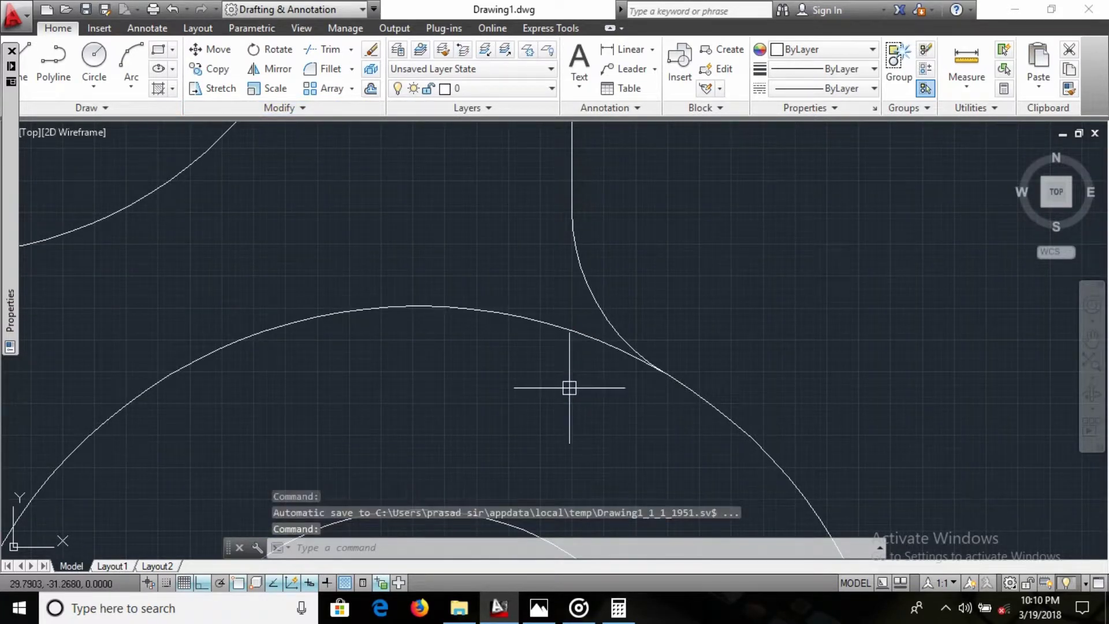
scroll(568, 387, "down", 3)
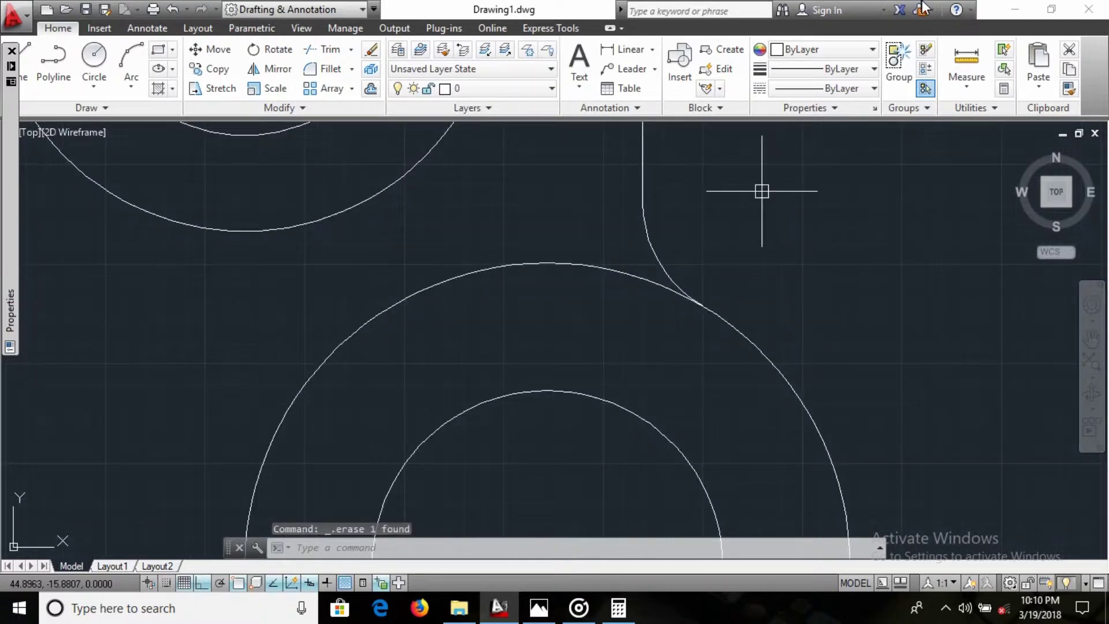
scroll(751, 265, "down", 2)
scroll(727, 229, "down", 2)
middle_click_drag(717, 292, 700, 546)
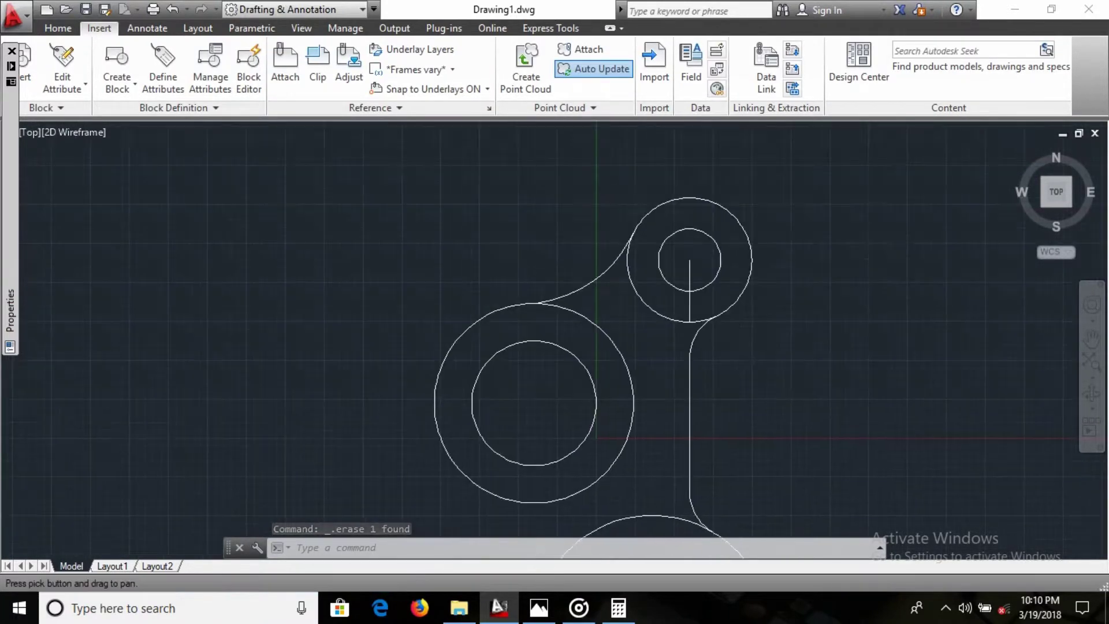
left_click(690, 261)
key("Delete")
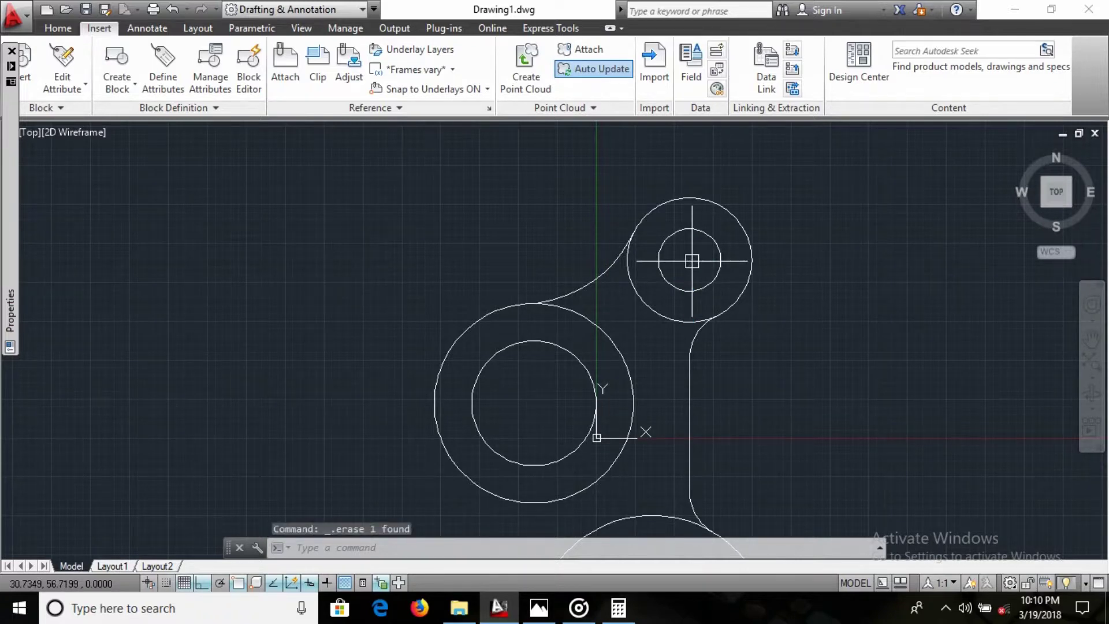
scroll(737, 366, "down", 2)
mouse_move(737, 366)
middle_mouse_down()
mouse_move(683, 293)
mouse_move(681, 264)
middle_mouse_up()
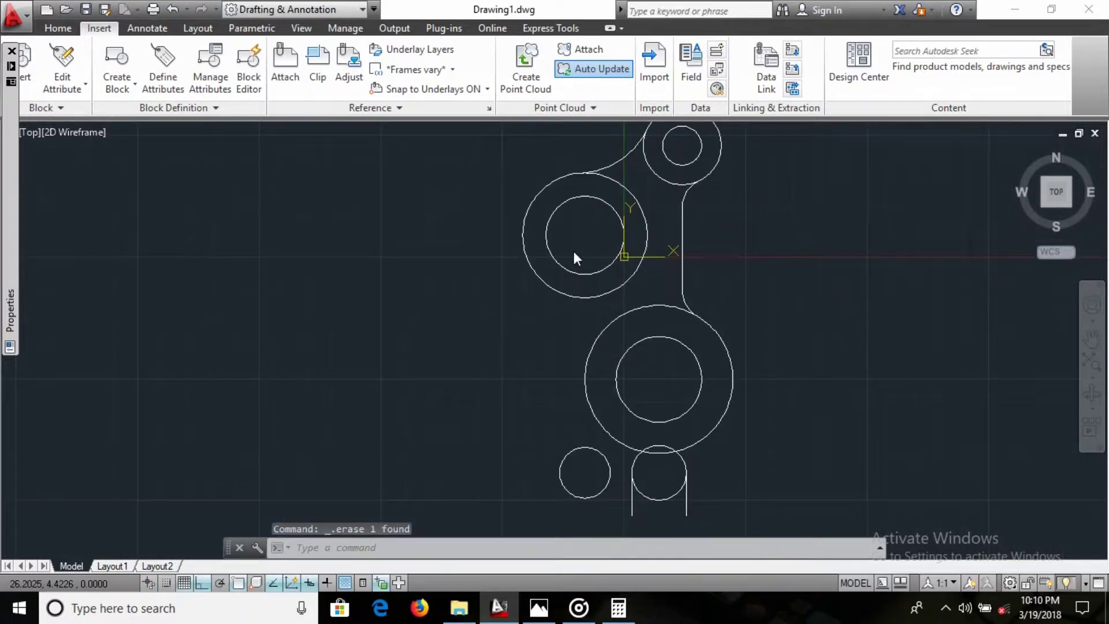
key("alt+Tab")
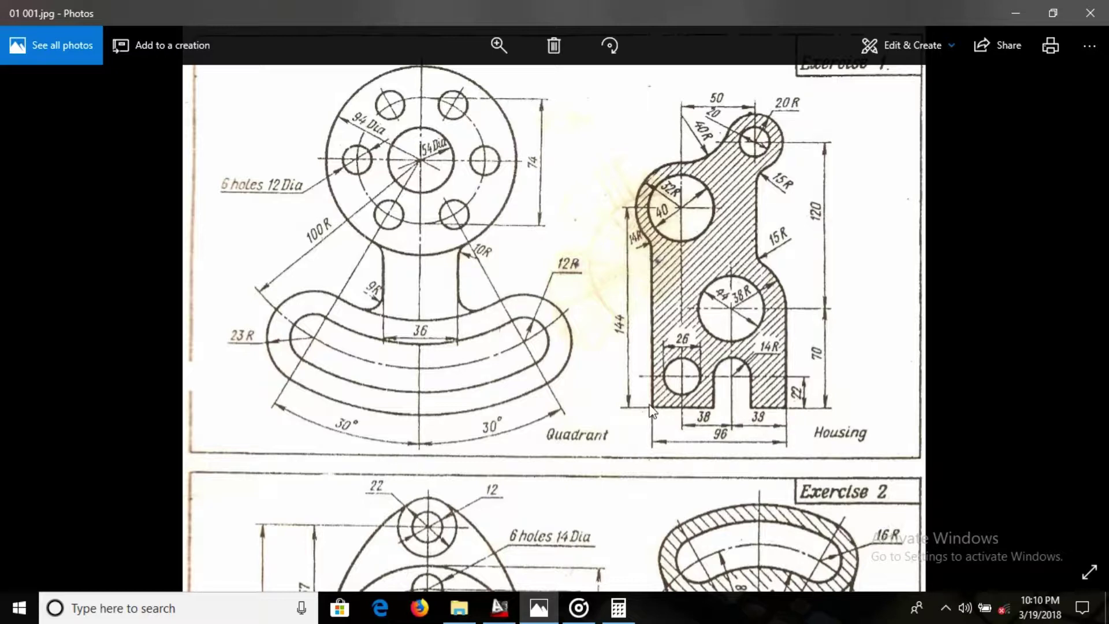
Work out 96 − 38 = 58 in Calculator, then close it
key("alt+Tab")
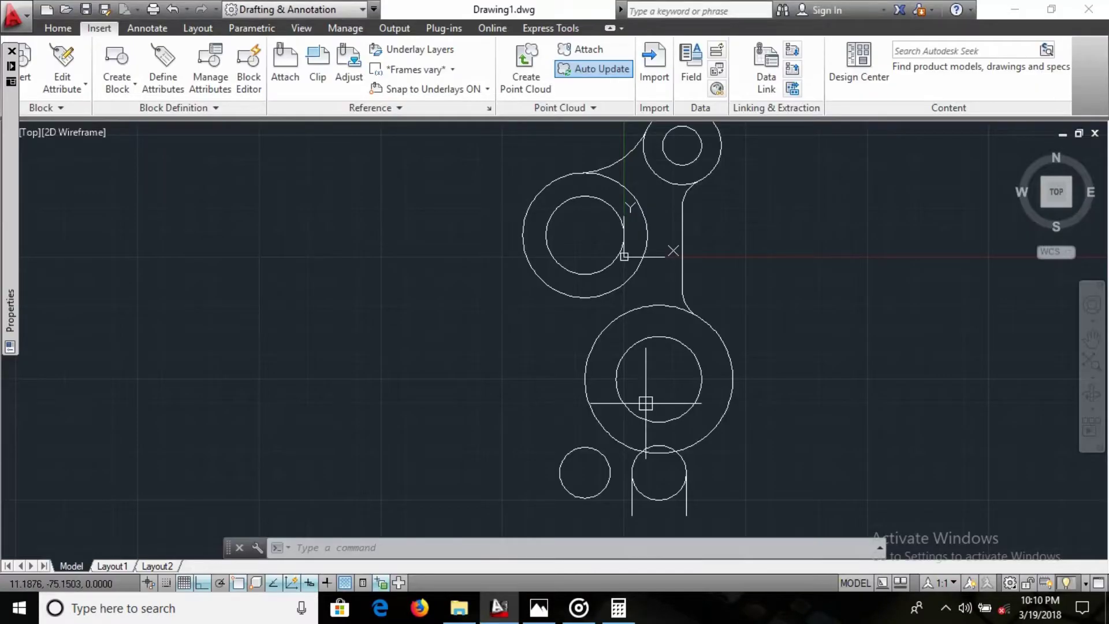
key("alt+Tab")
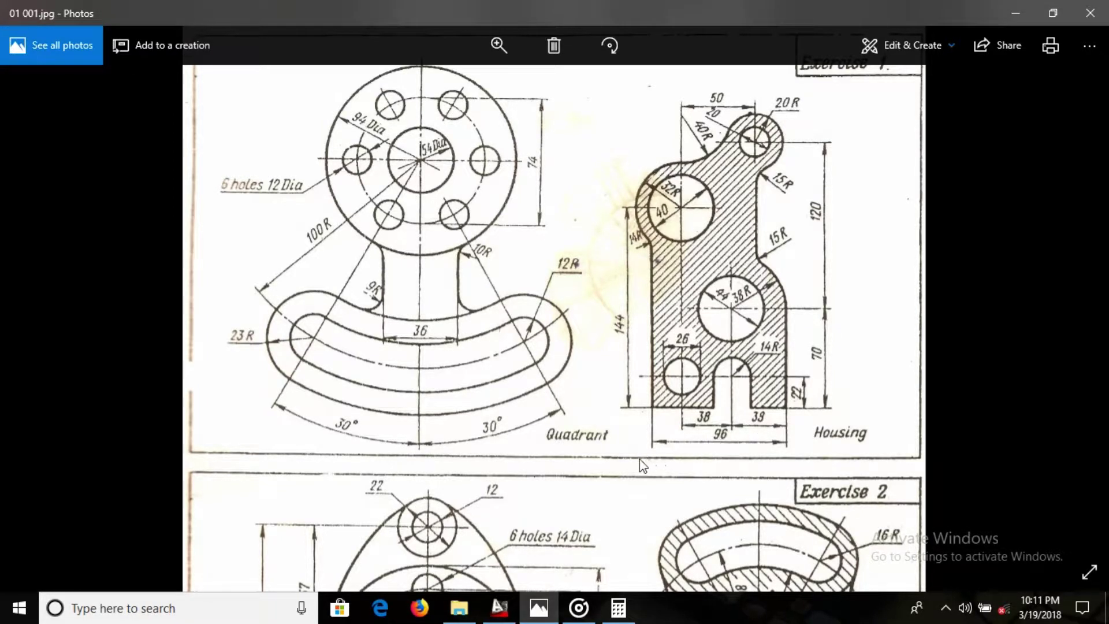
left_click(618, 608)
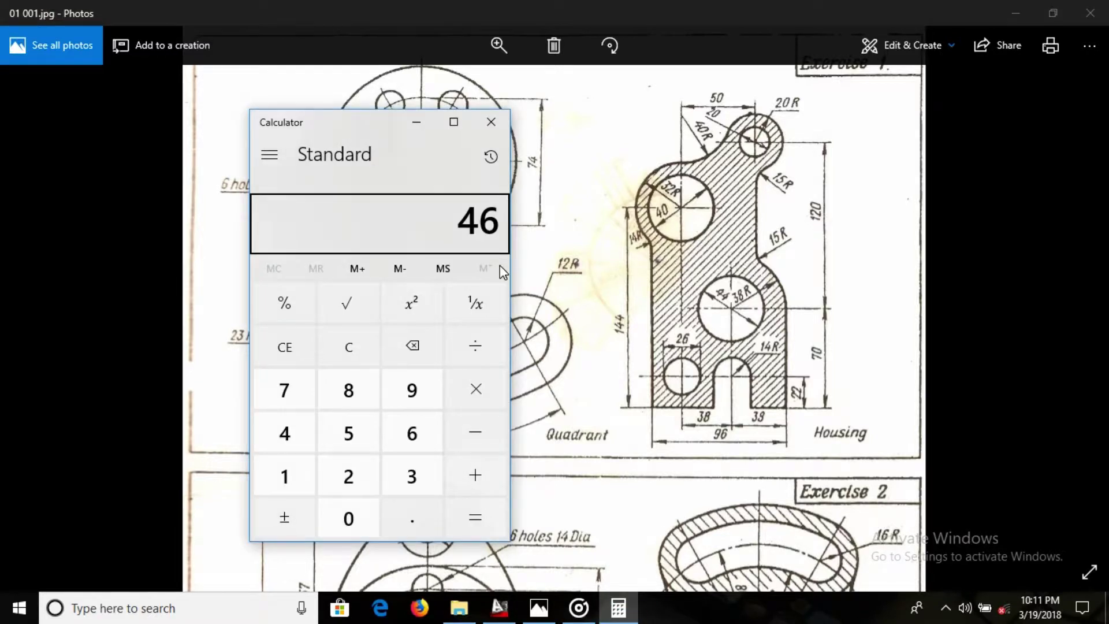
key("Escape")
key("minus")
type("3")
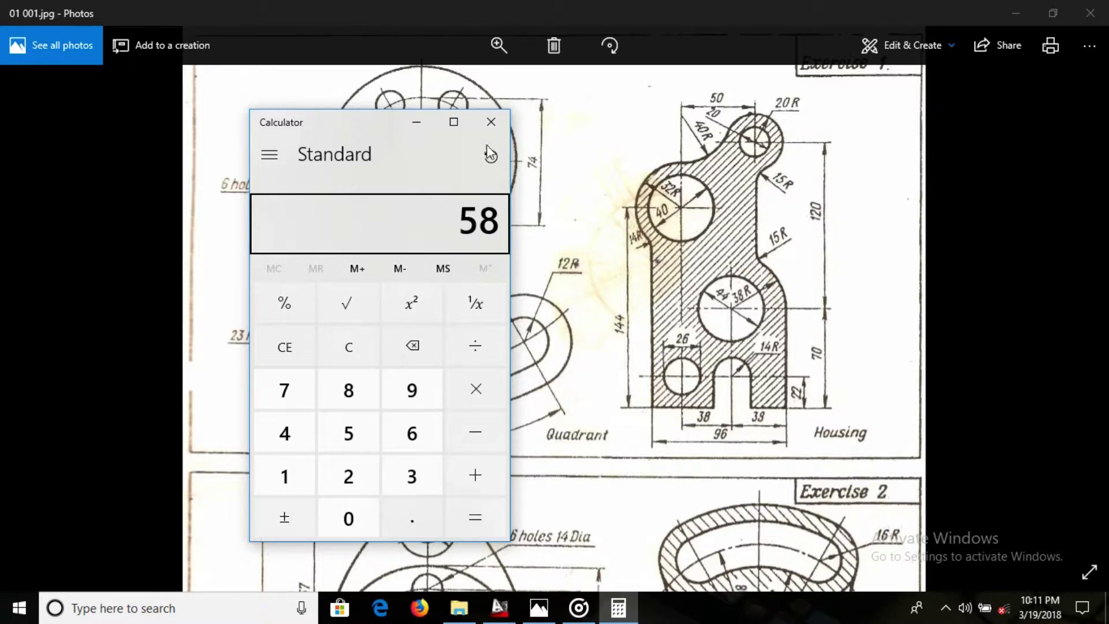
left_click(491, 123)
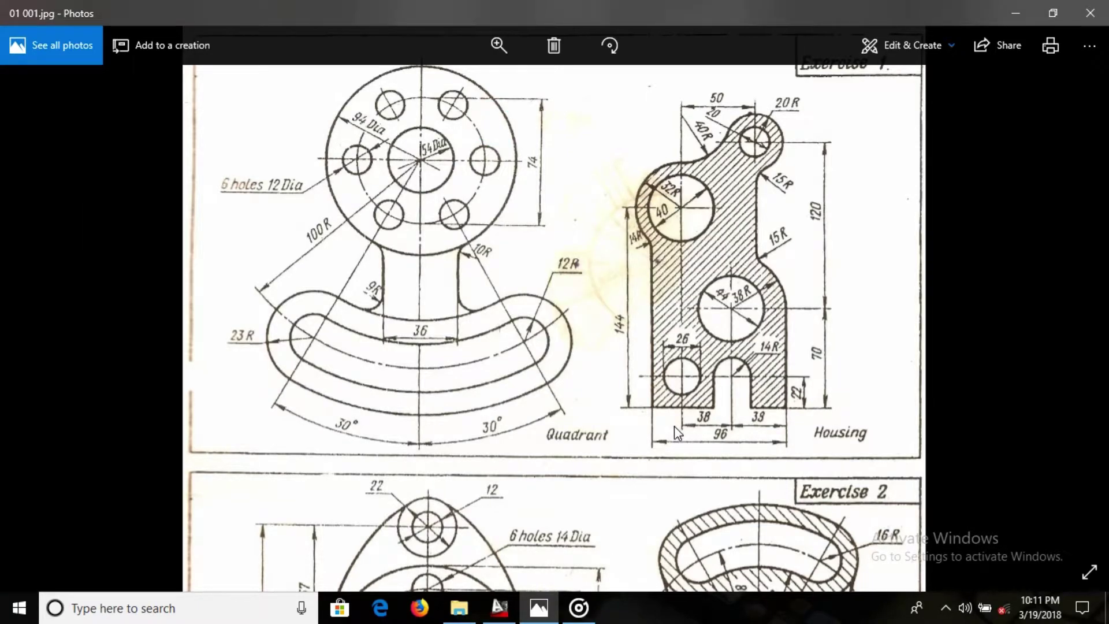
key("alt+Tab")
key("alt+Tab")
key("alt+Tab")
key("alt+Tab")
key("alt+Tab")
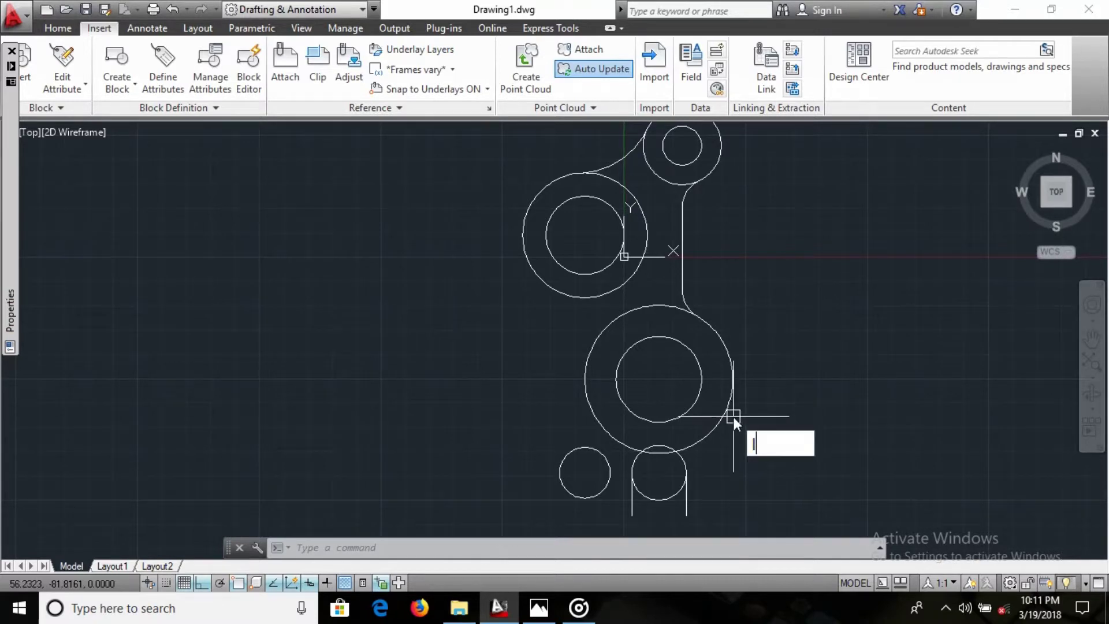
type("l")
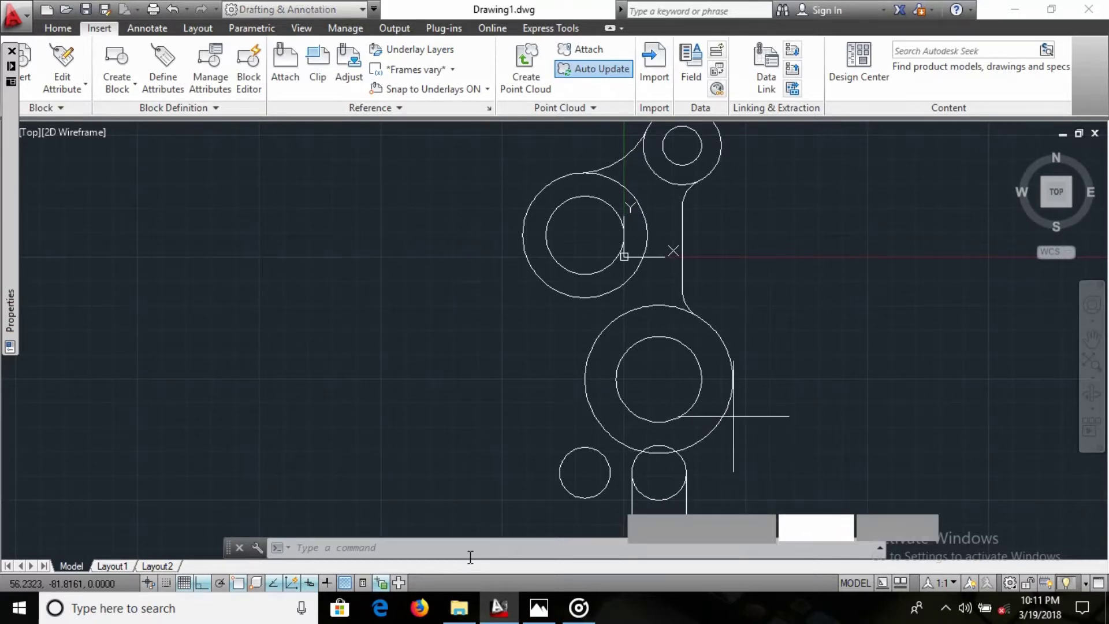
key("Return")
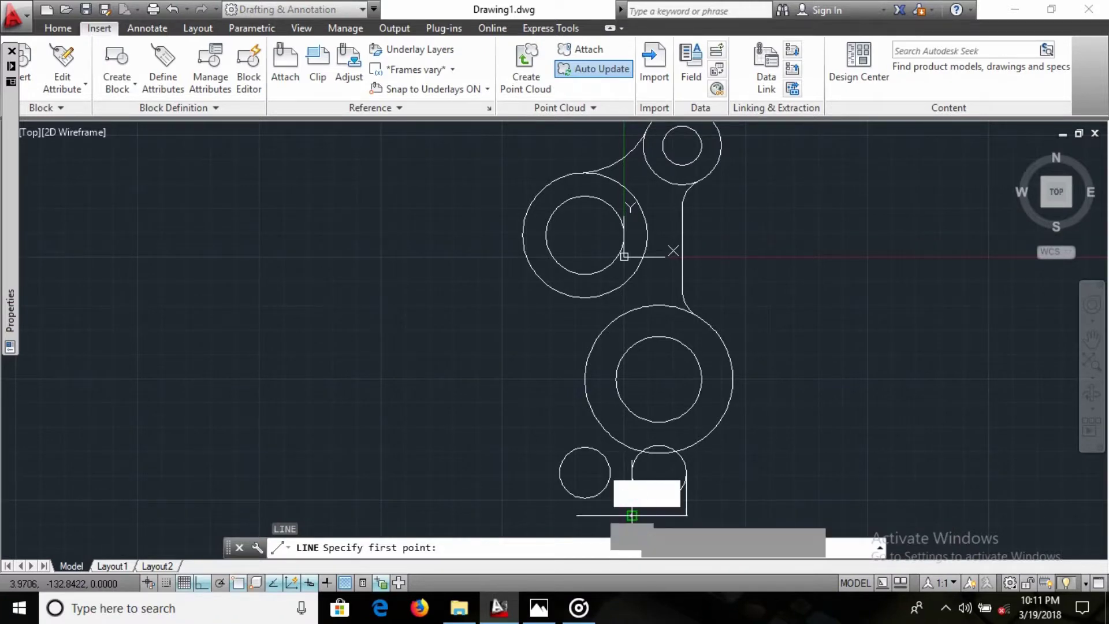
left_click(632, 515)
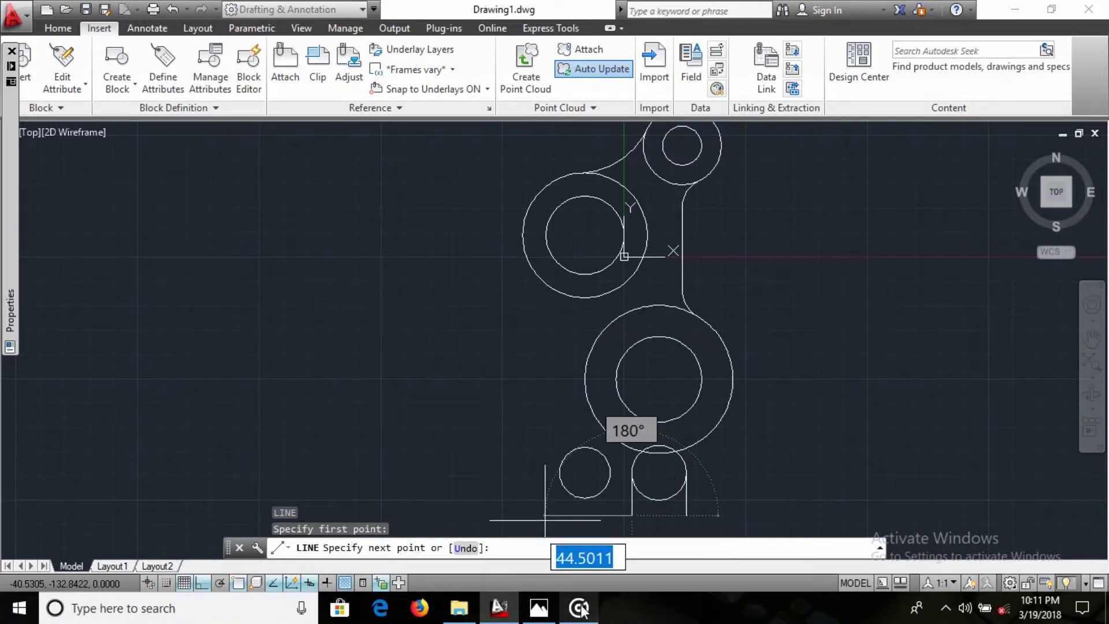
left_click(578, 606)
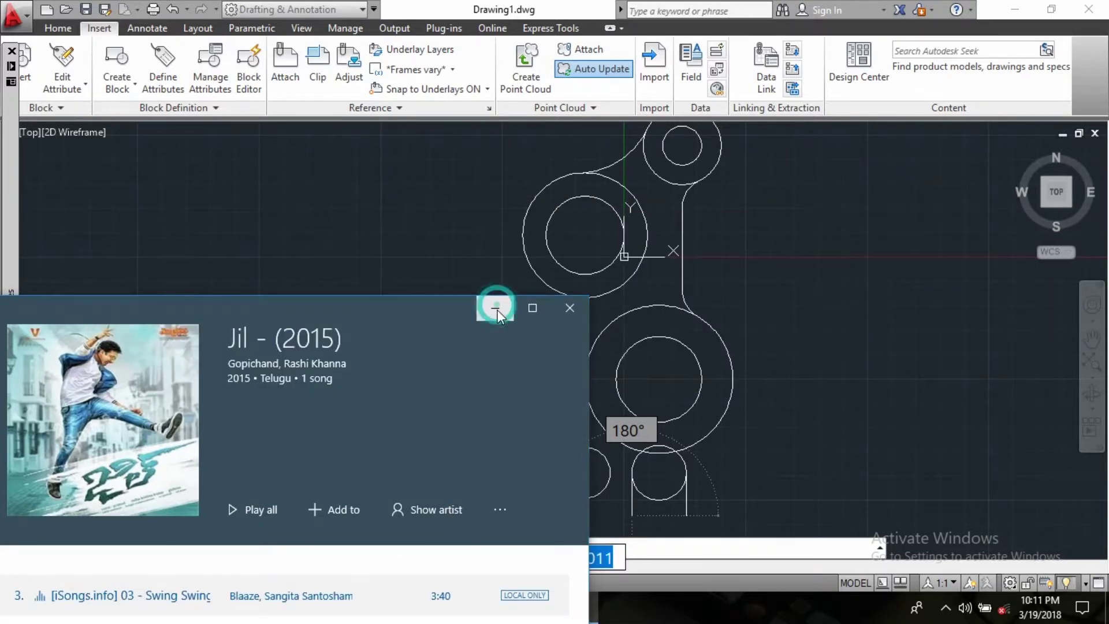
left_click(497, 309)
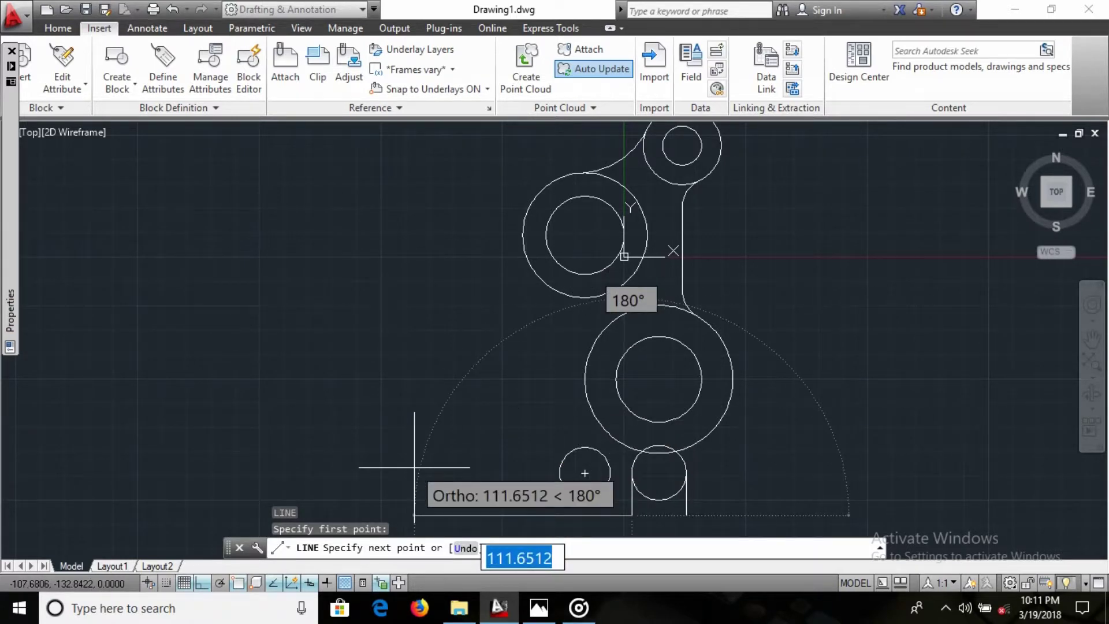
type("58")
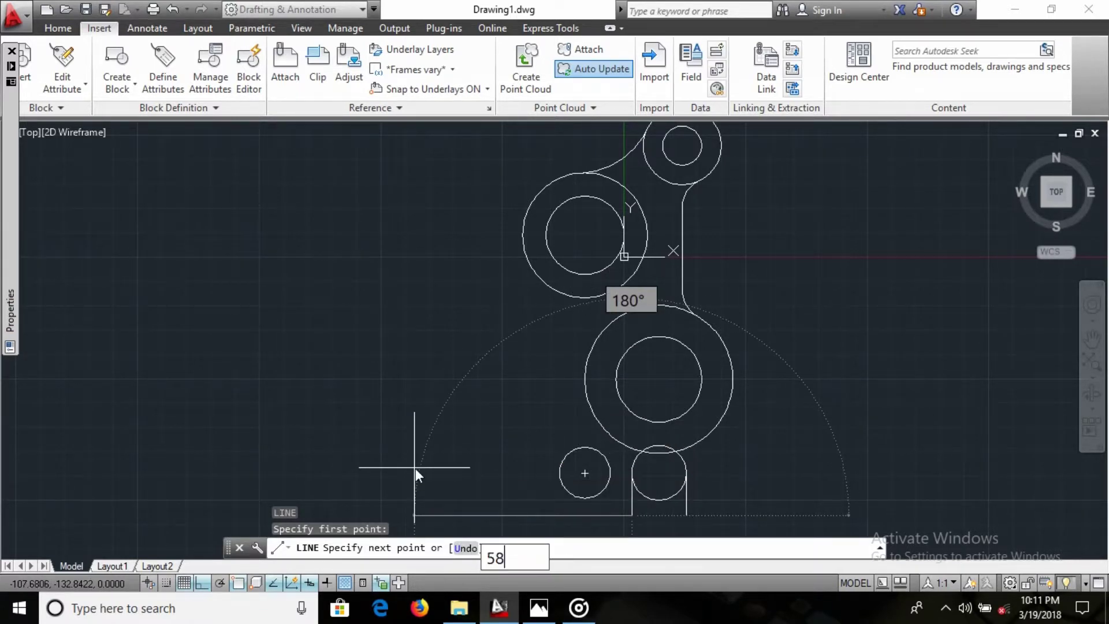
key("Return")
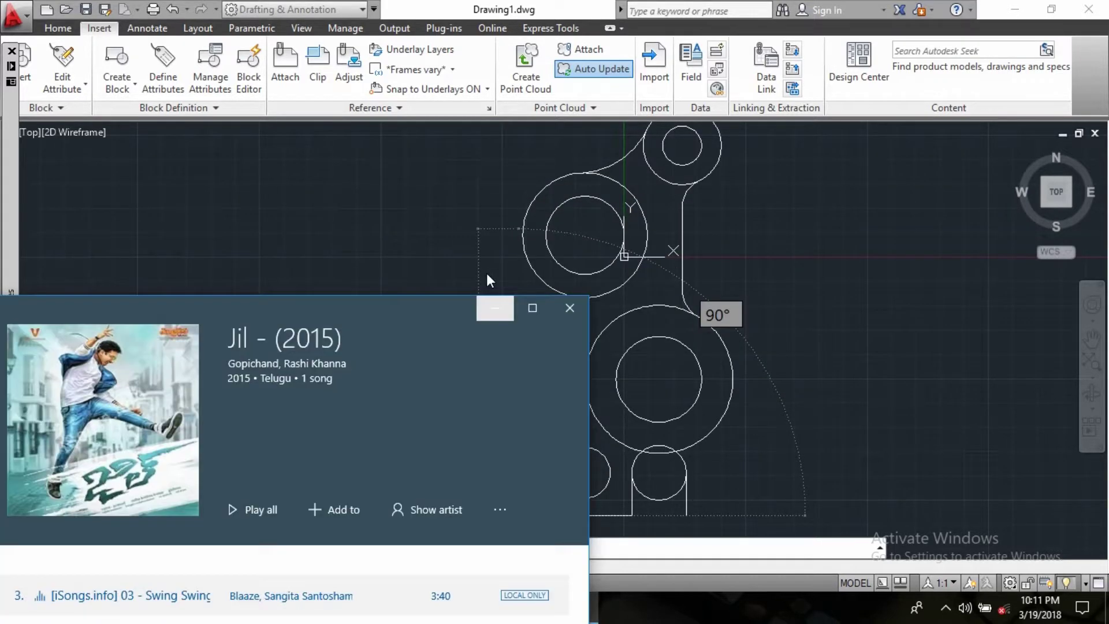
left_click(495, 308)
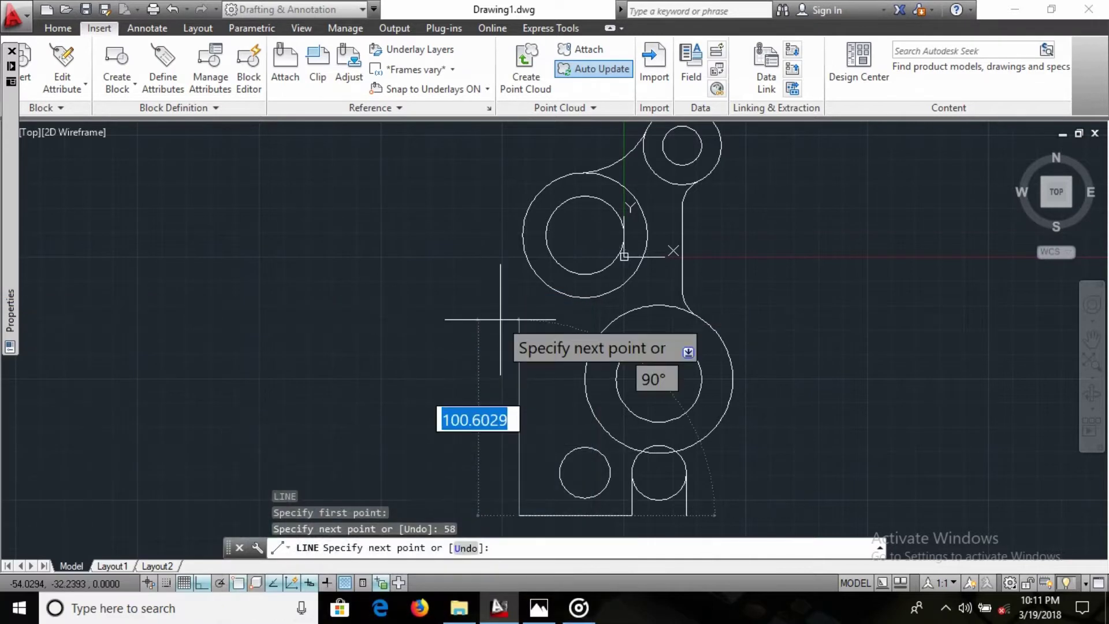
key("ctrl+z")
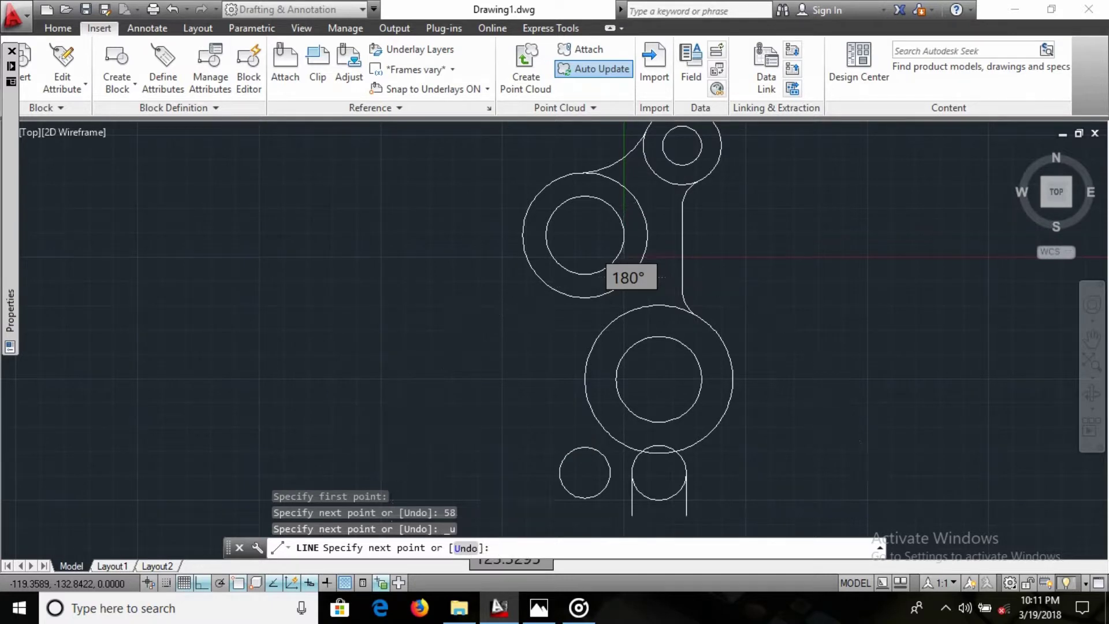
key("Escape")
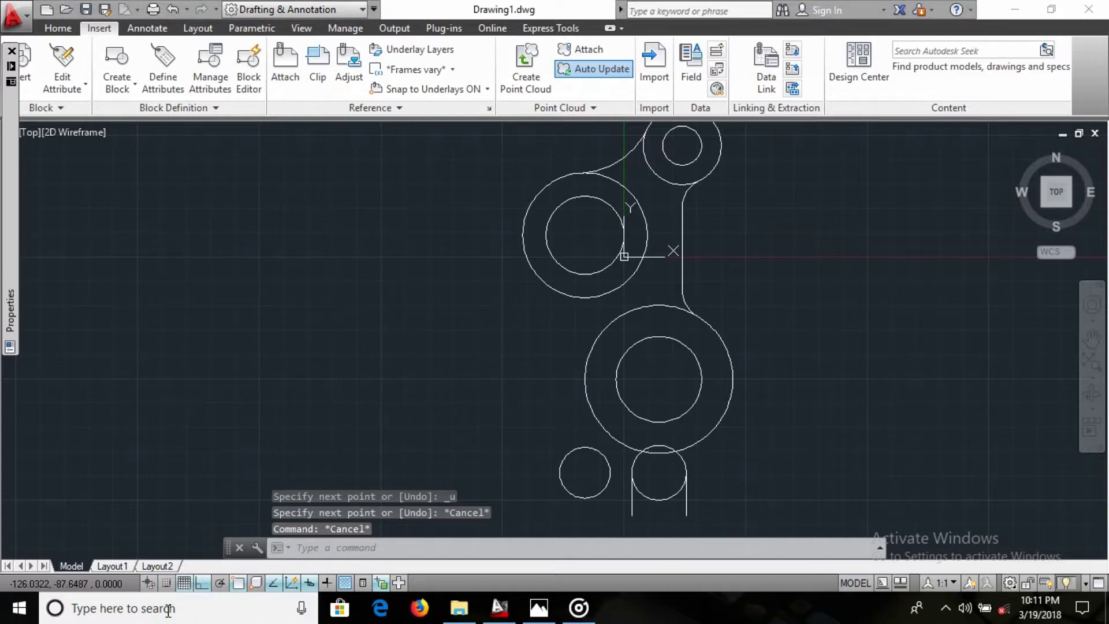
Launch Calculator from Windows search alongside the Housing reference sketch
left_click(167, 609)
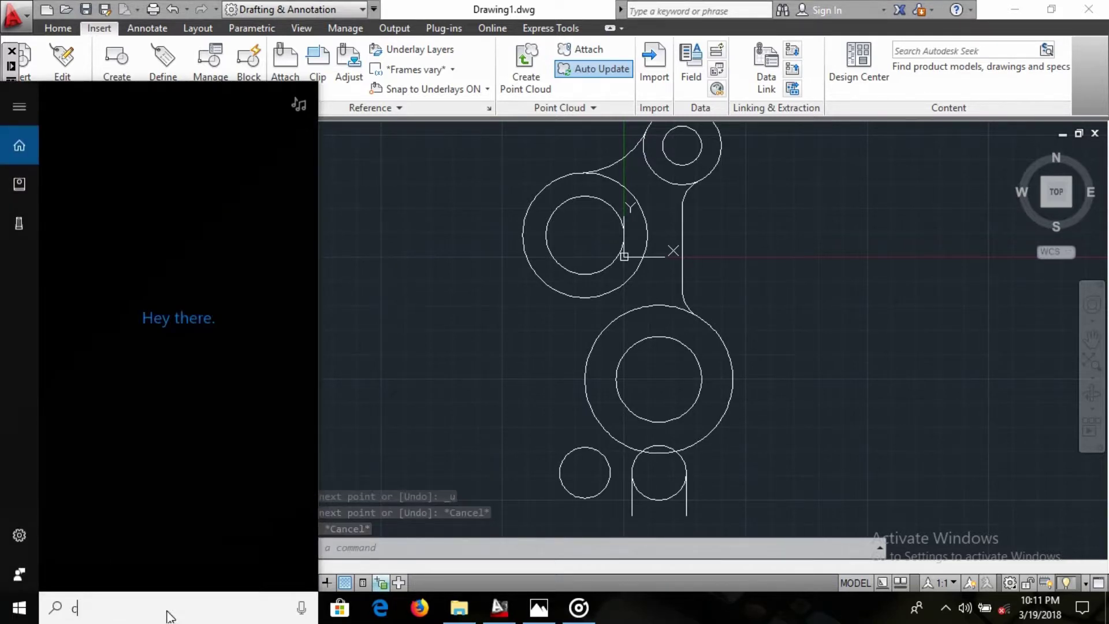
type("clad")
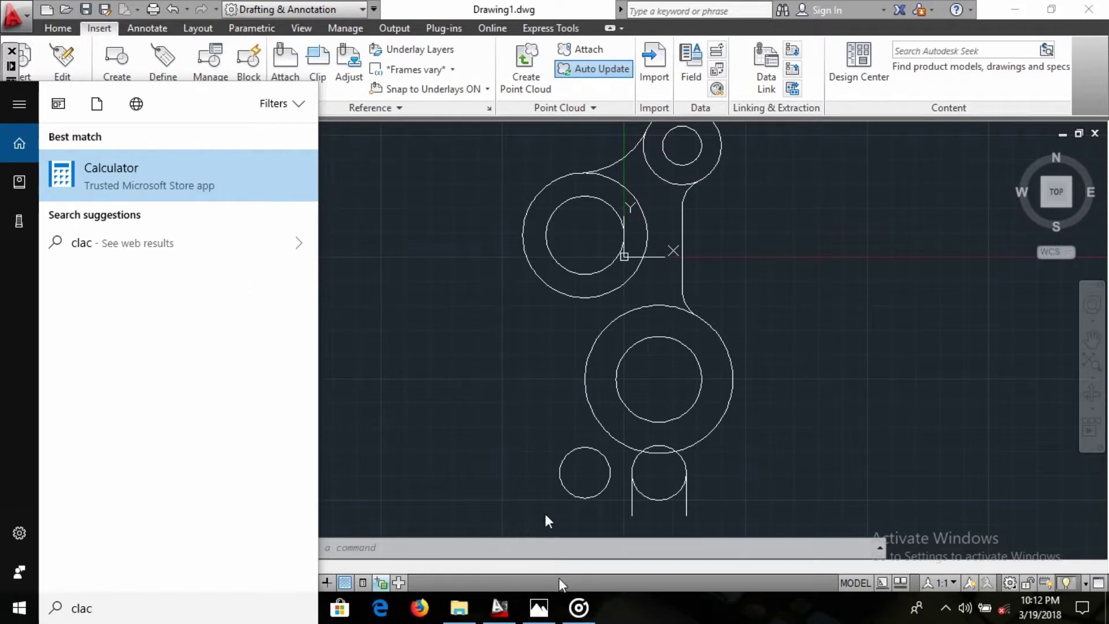
key("Return")
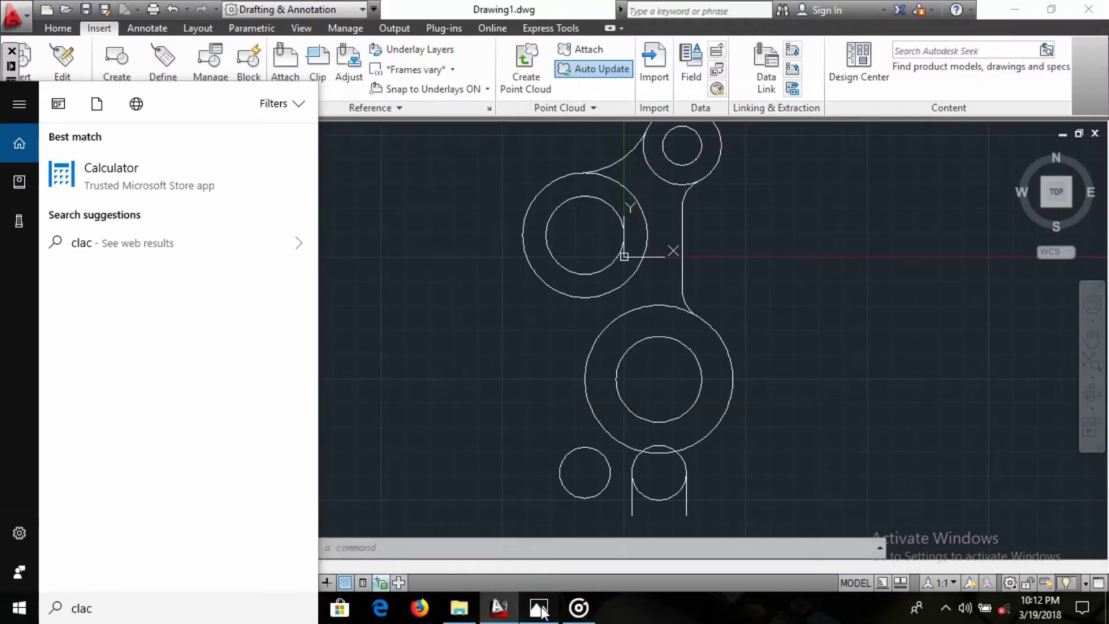
left_click(539, 607)
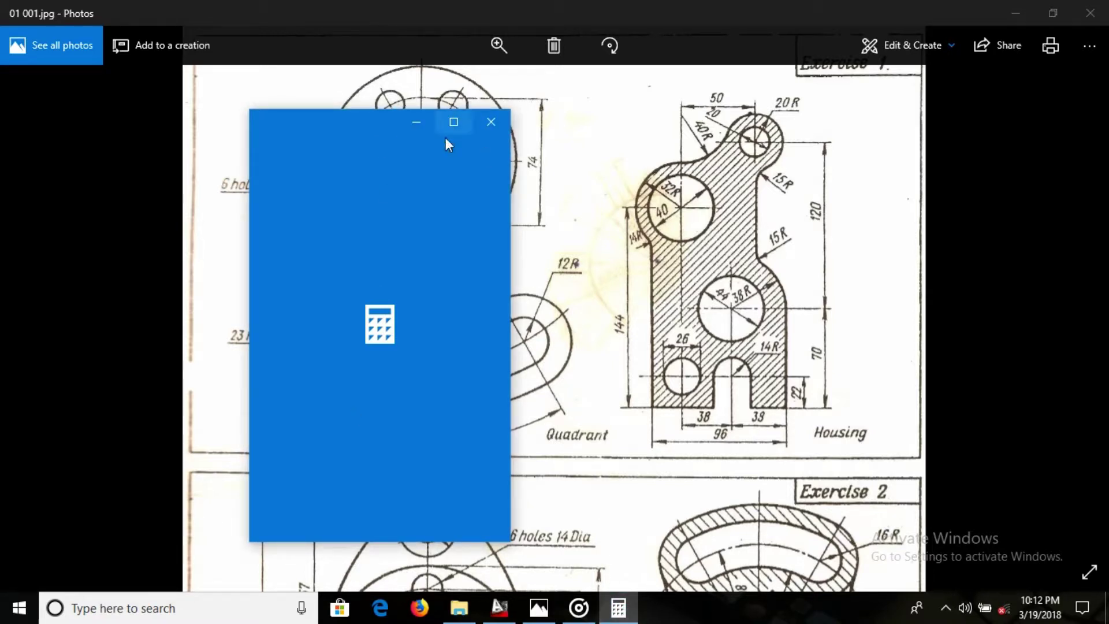
left_click(432, 120)
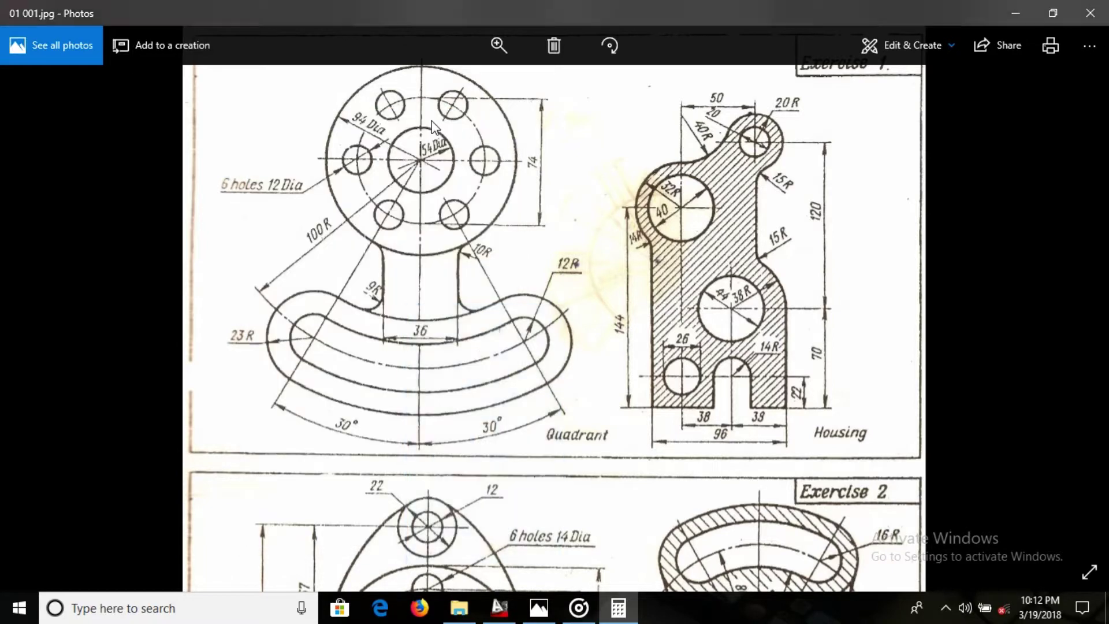
left_click(615, 611)
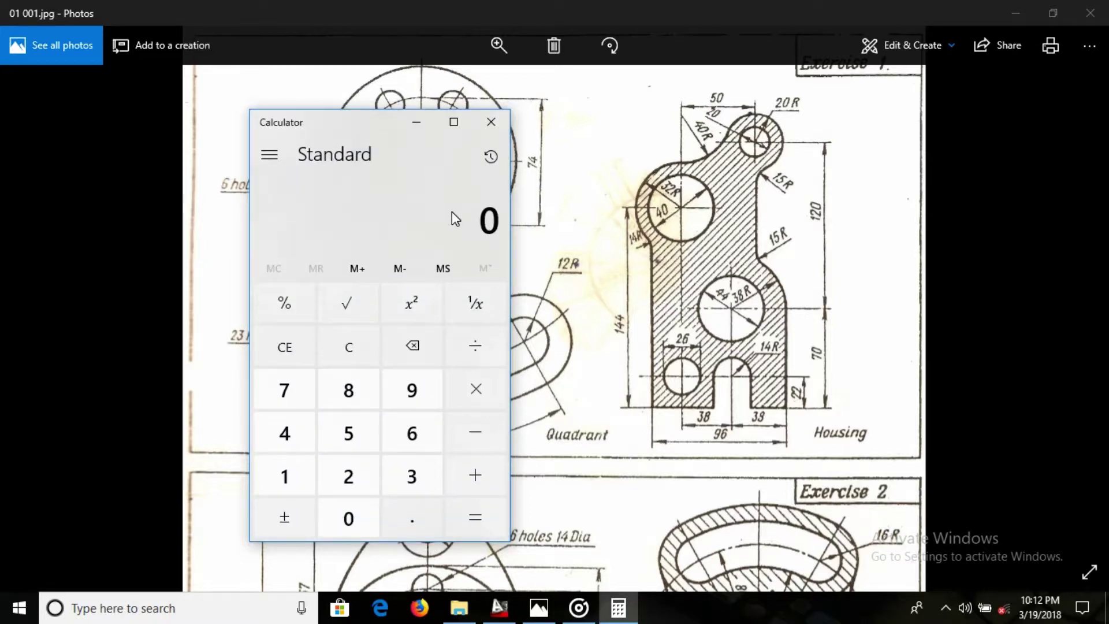
Compute 96-38 = 58, close Calculator and return to the AutoCAD drawing
type("96")
type("-38")
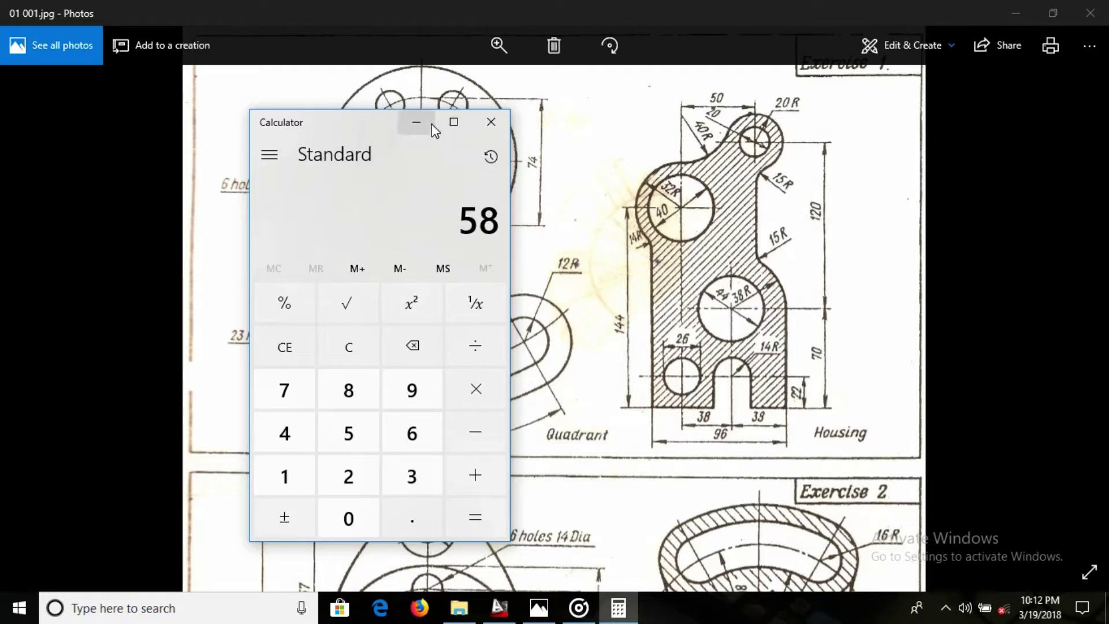
left_click(415, 122)
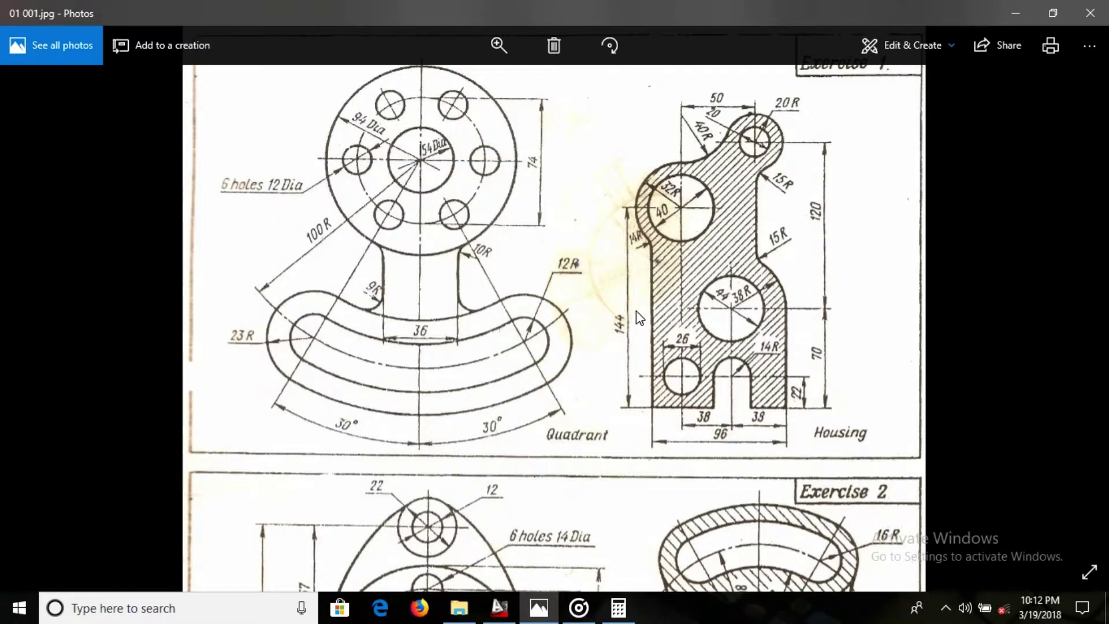
key("alt+Tab")
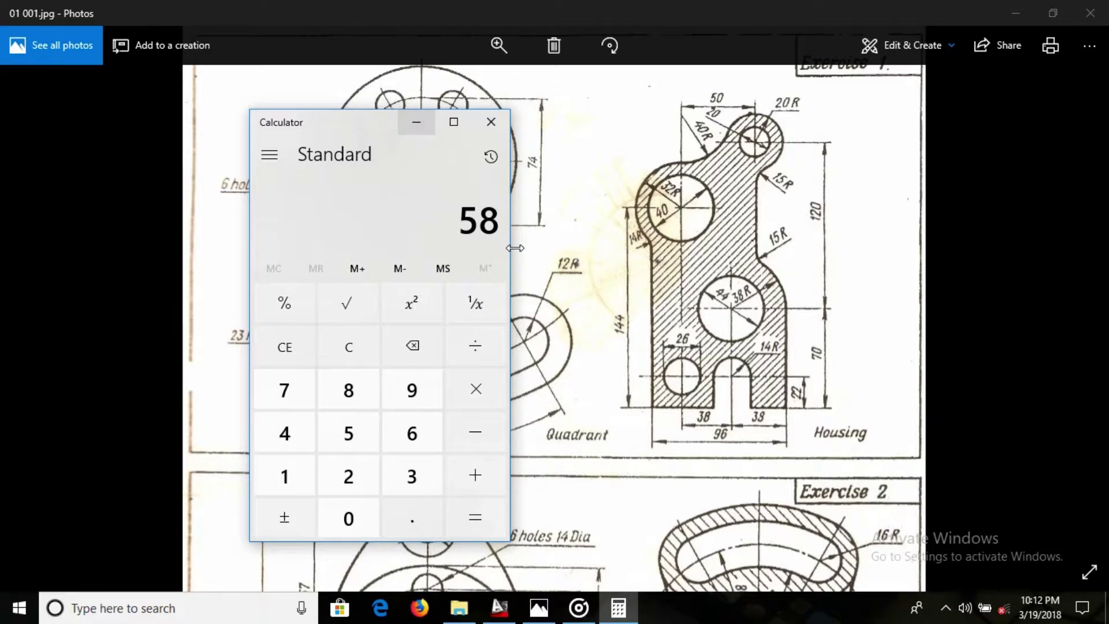
left_click(491, 121)
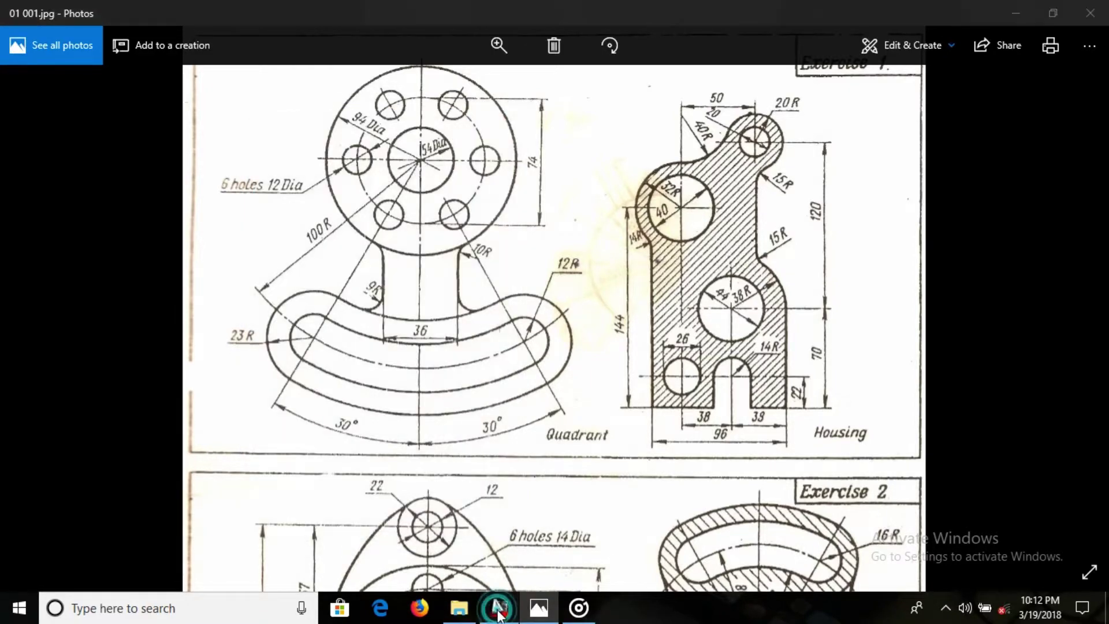
left_click(499, 608)
Draw the long left vertical side from the upper hole's left quadrant to the bottom
type("l")
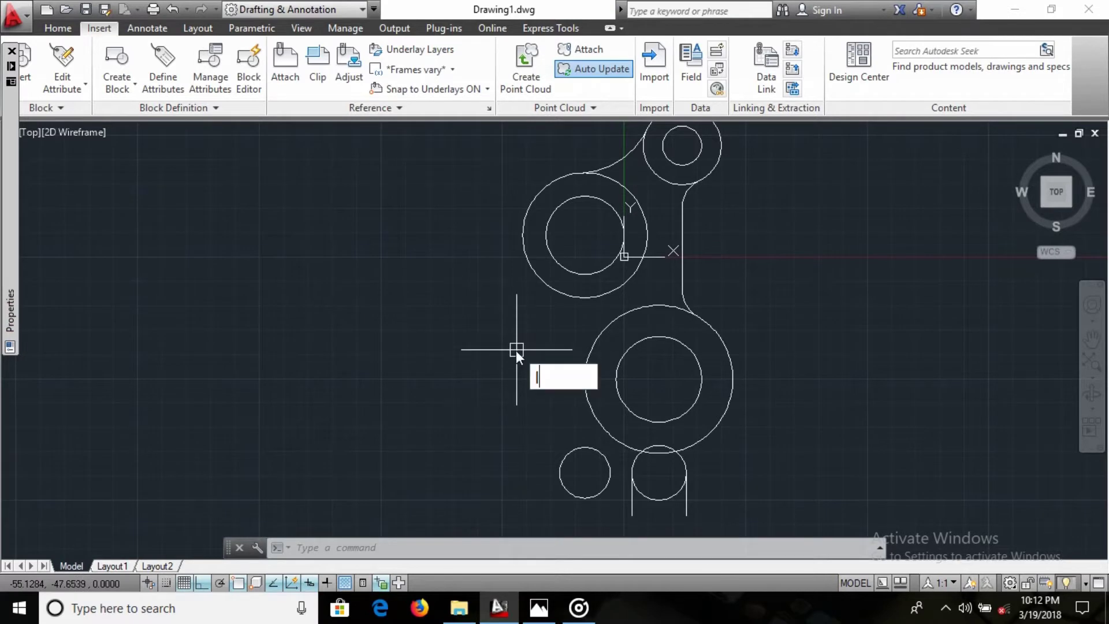
type("l")
key("Return")
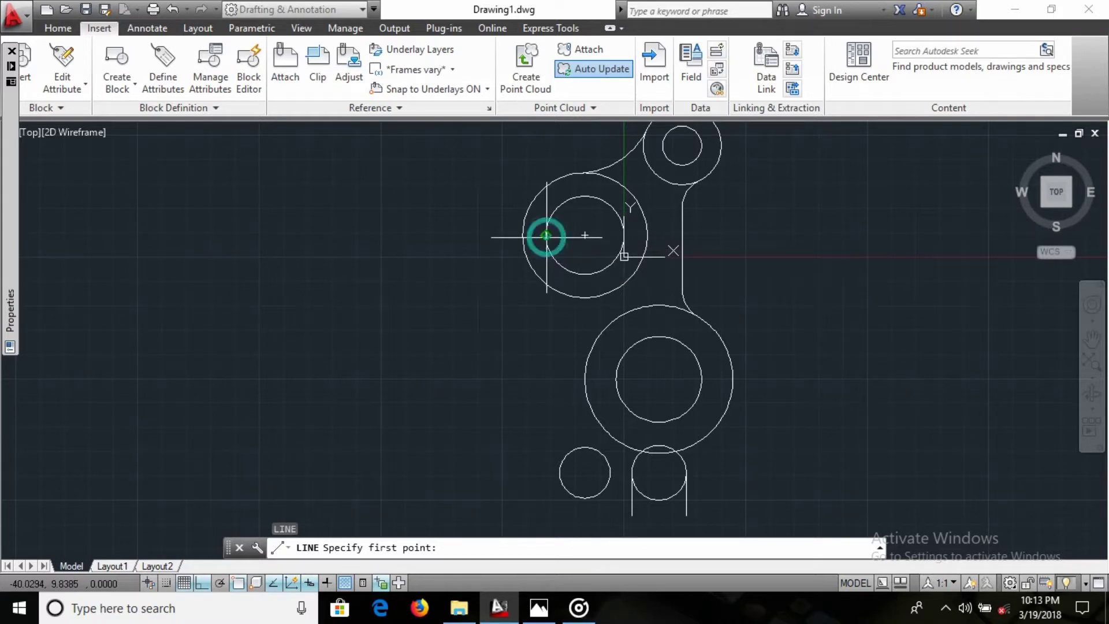
left_click(545, 235)
middle_click_drag(546, 235, 508, 230)
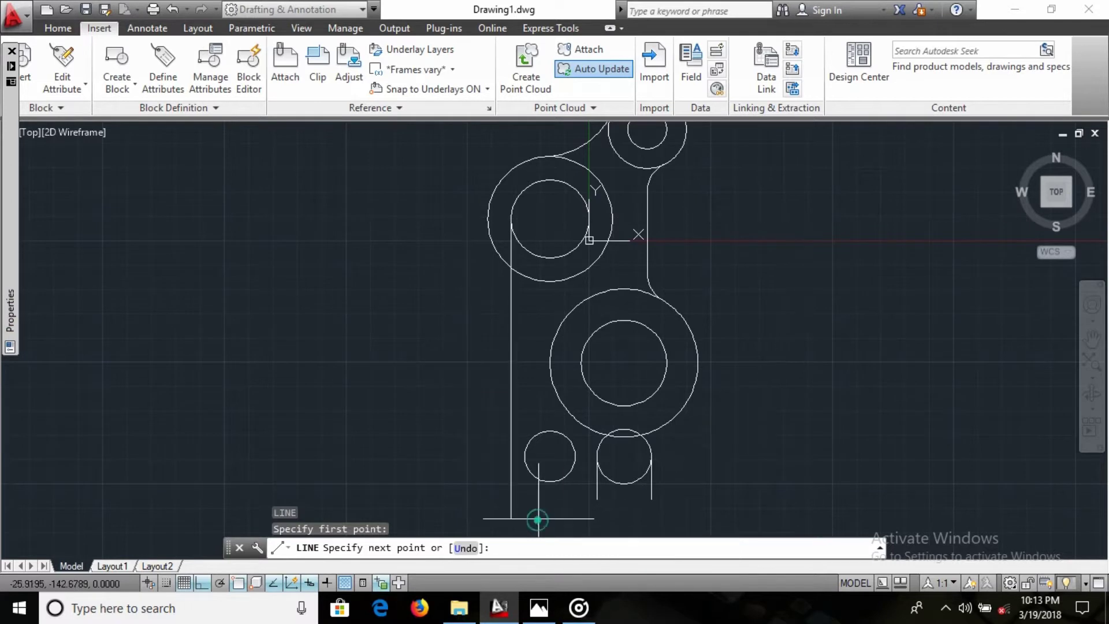
left_click(533, 518)
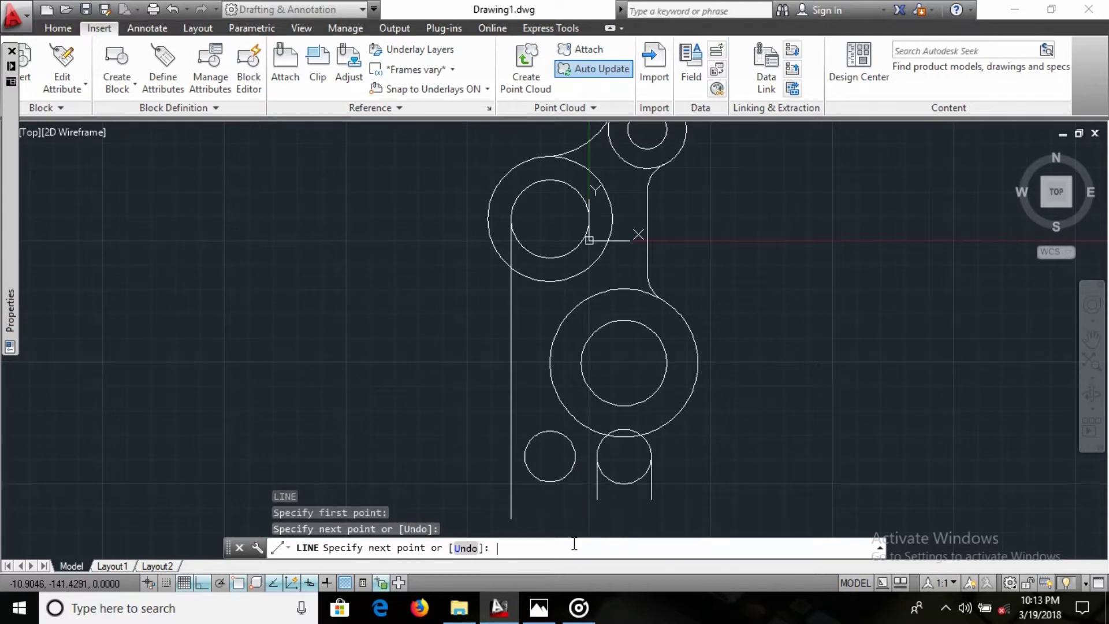
key("Escape")
key("Escape")
key("Escape")
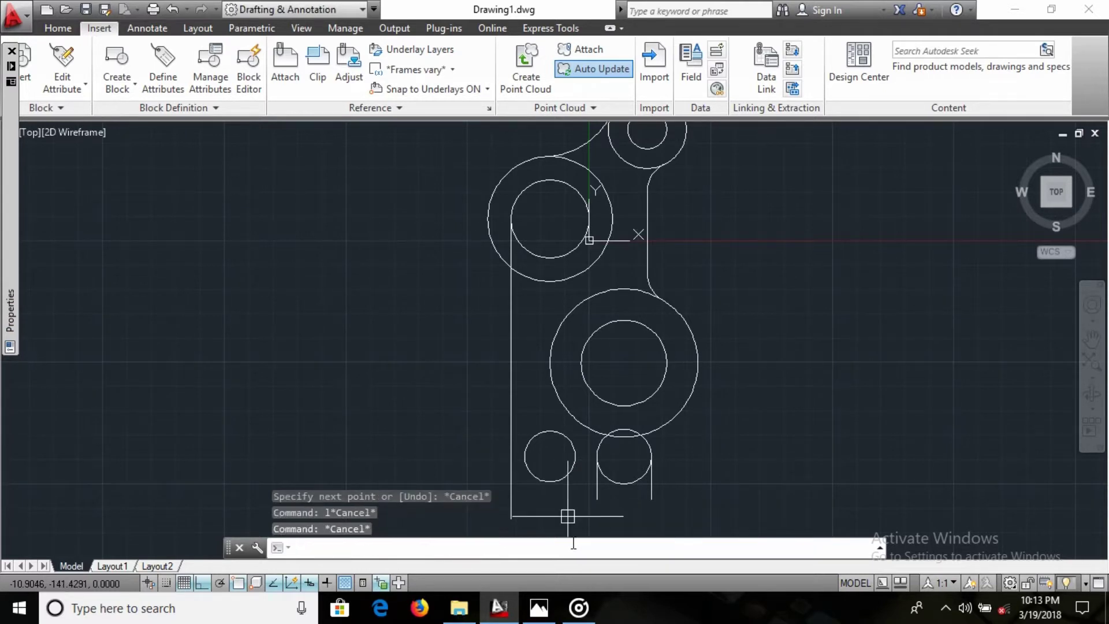
key("Escape")
Draw a horizontal base line across the bottom to the left slot edge
type("1")
key("Return")
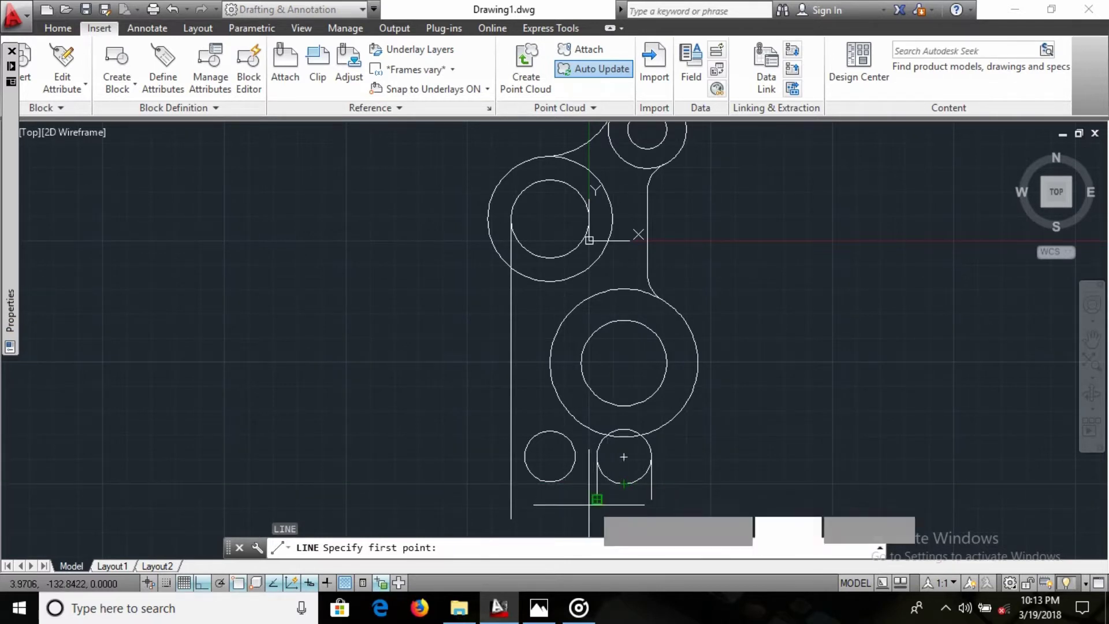
left_click(595, 498)
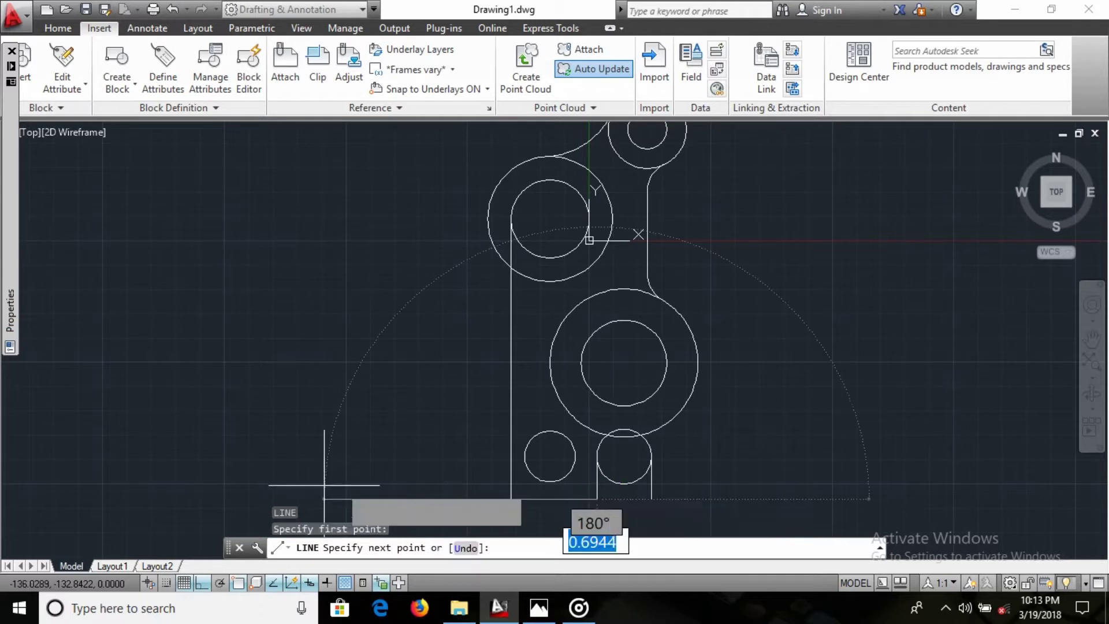
left_click(419, 474)
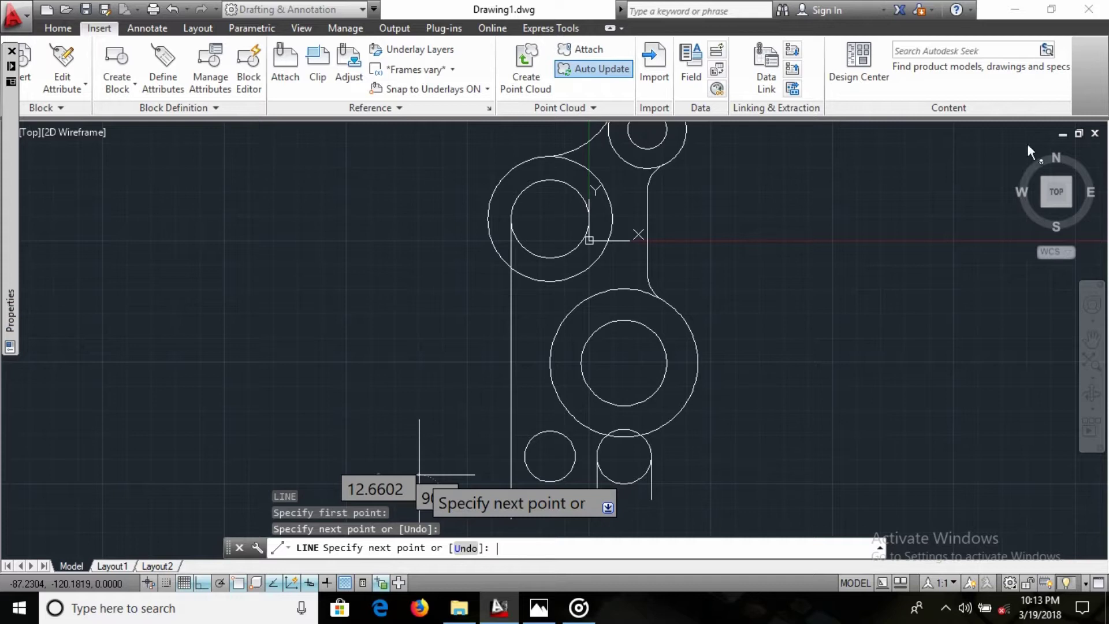
key("Escape")
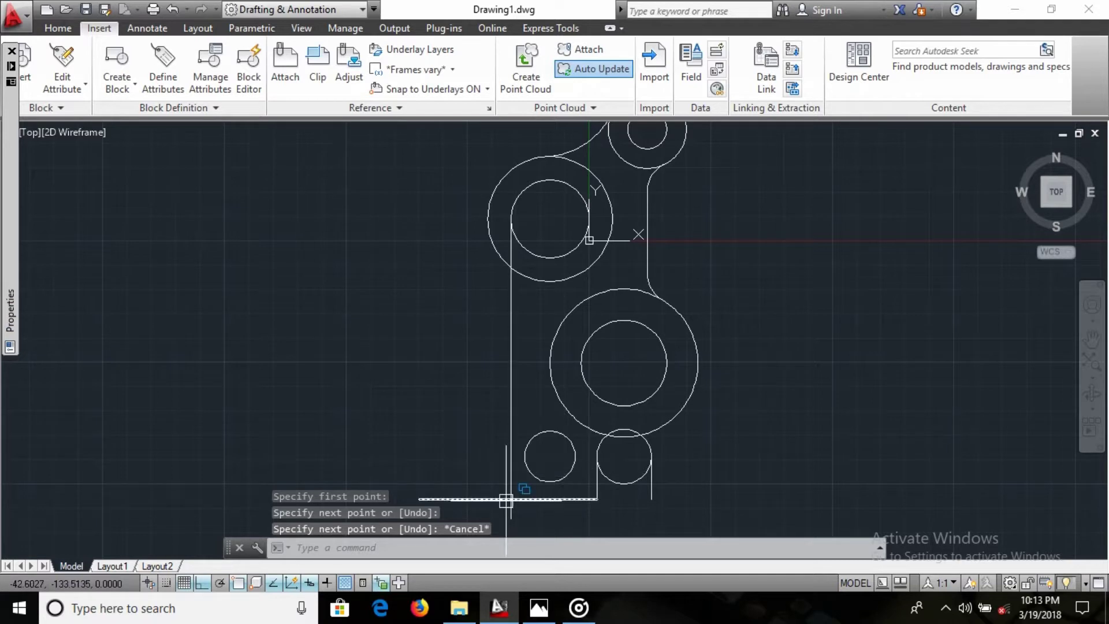
Trim the base line stub left of the vertical side, then bring up the Photos reference sketch
type("tr")
key("Escape")
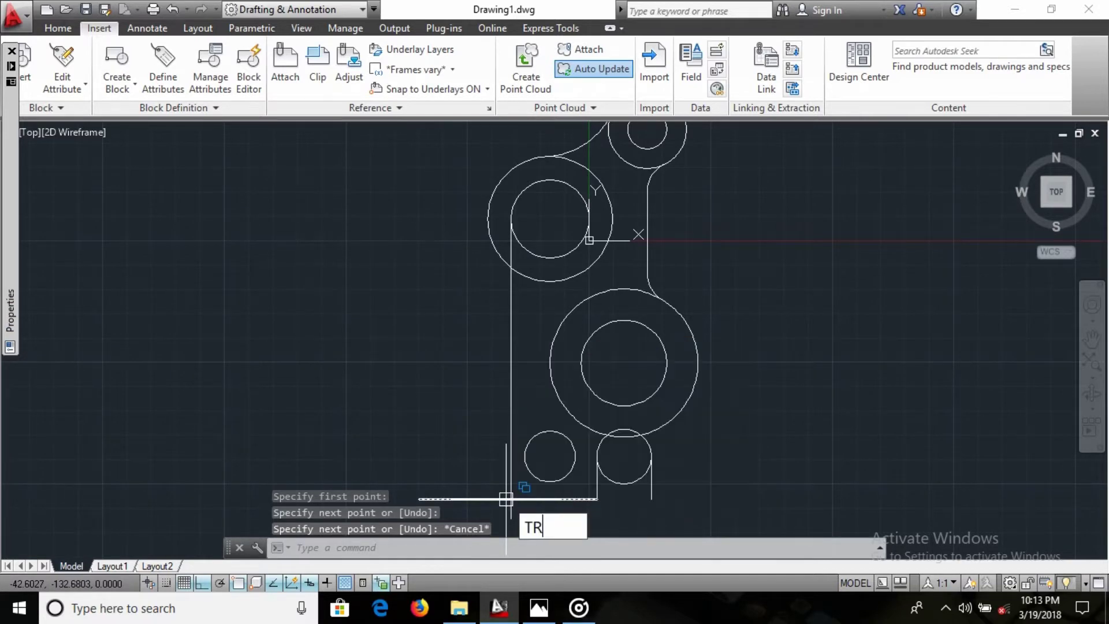
key("Escape")
type("tr")
key("Return")
key("Return")
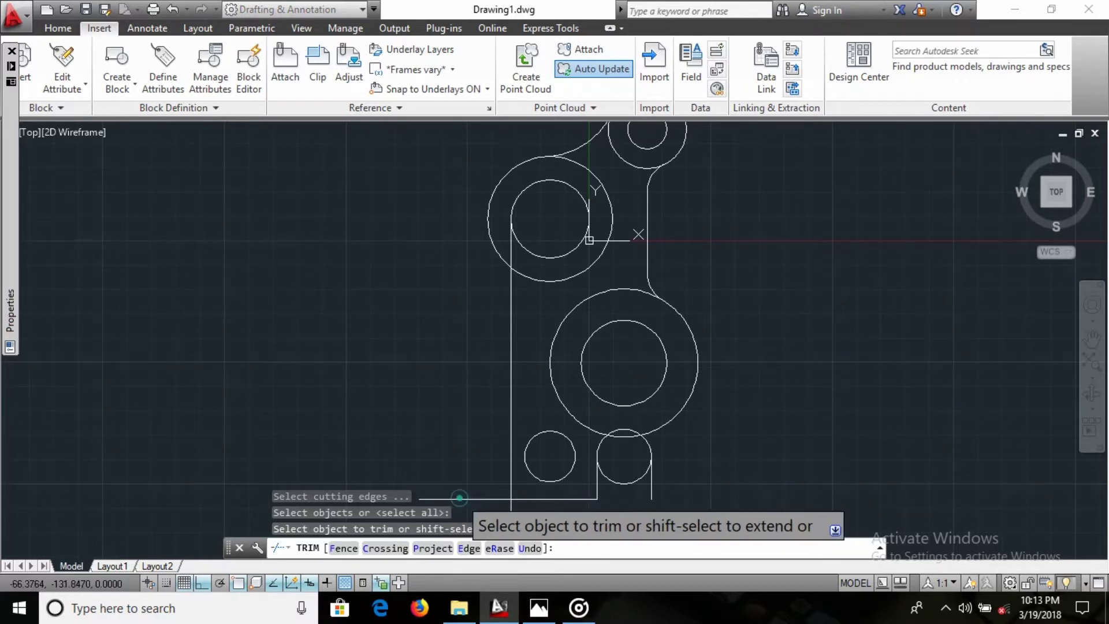
left_click(452, 498)
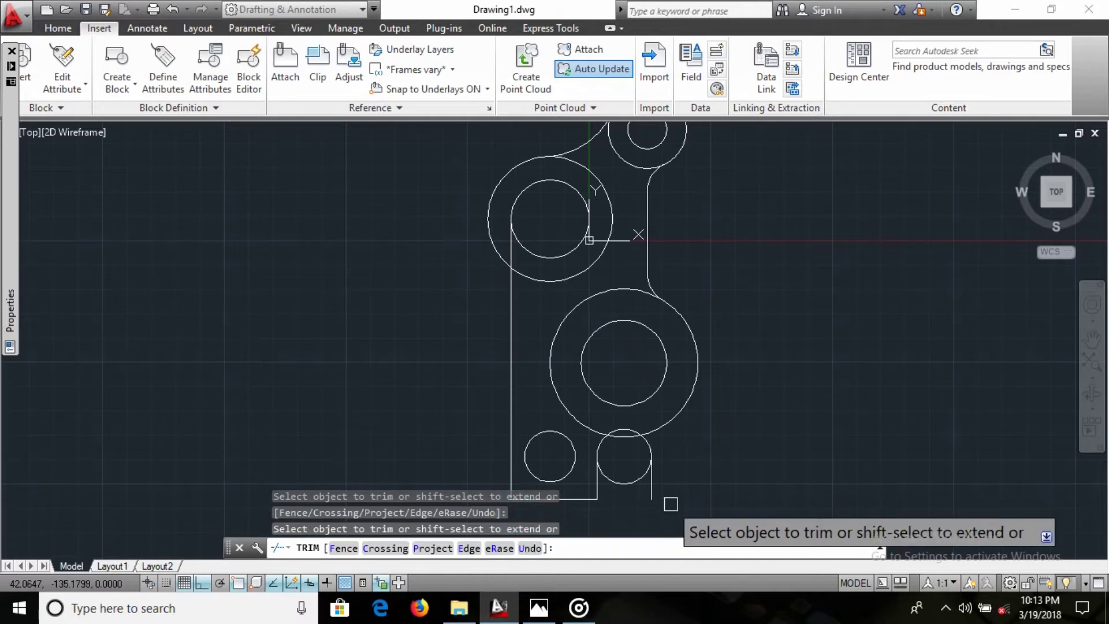
left_click(510, 253)
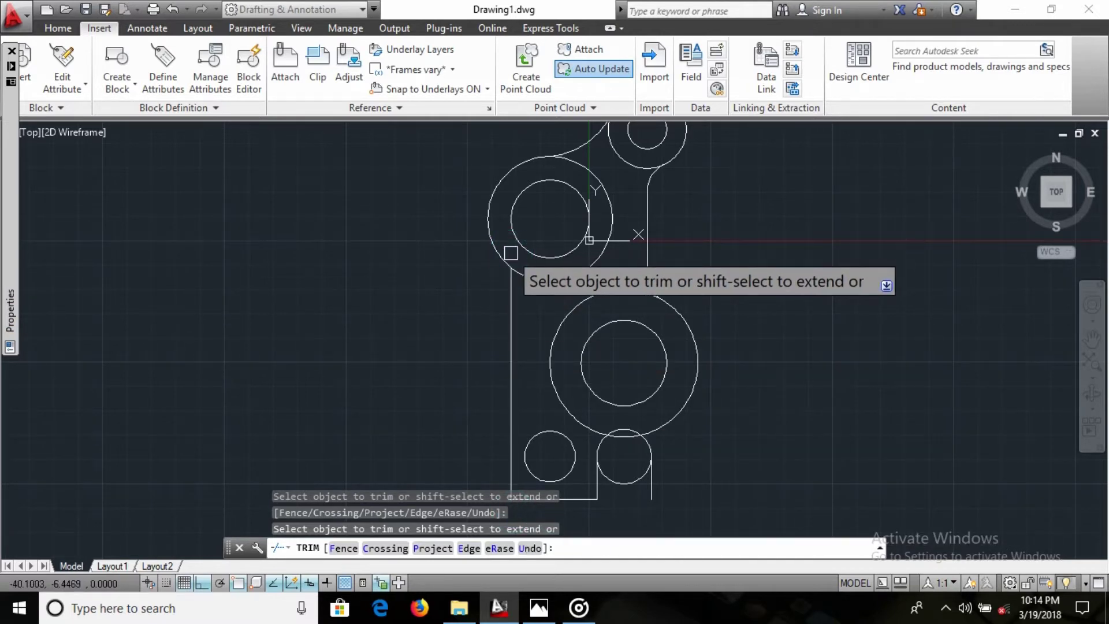
key("Escape")
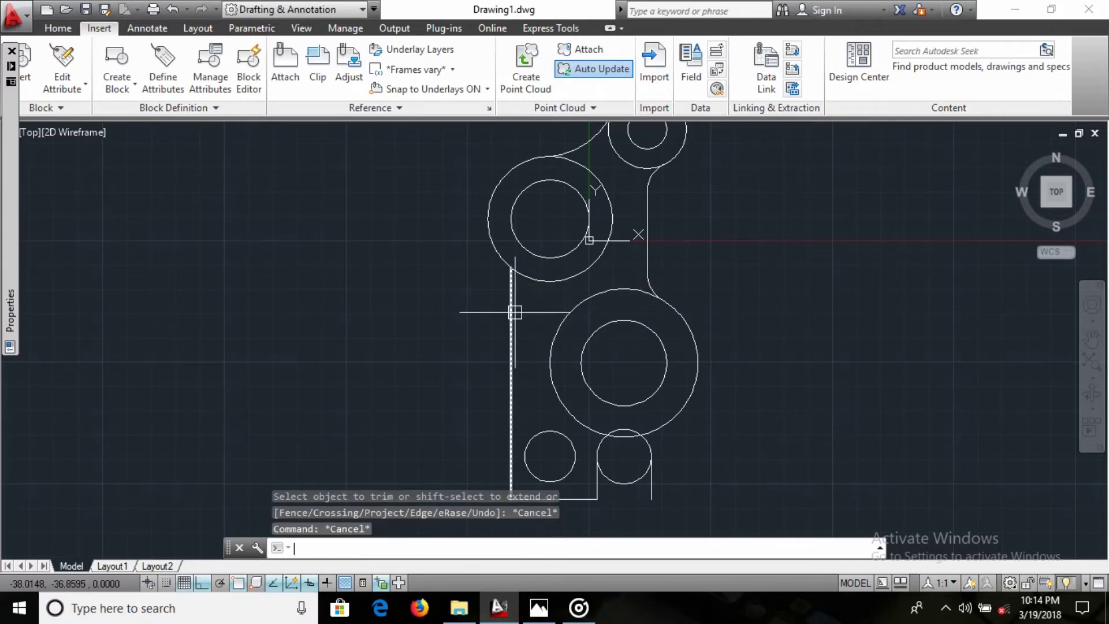
key("alt+Tab")
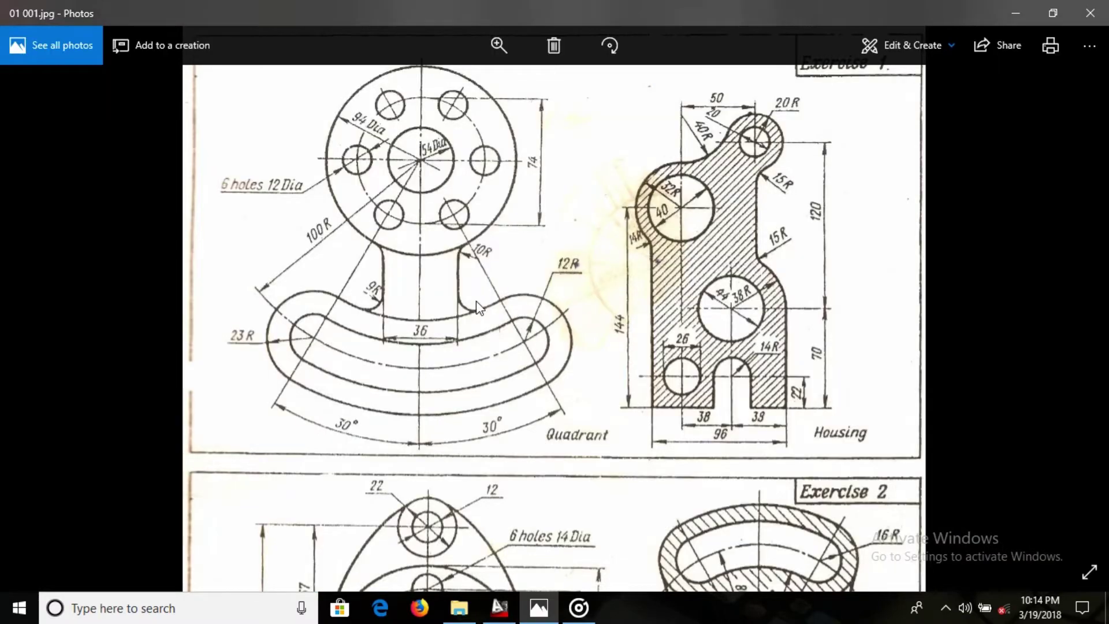
Recheck the Housing sketch and dock AutoCAD's floating command line along the bottom
key("alt+Tab")
key("Tab")
left_click(707, 534)
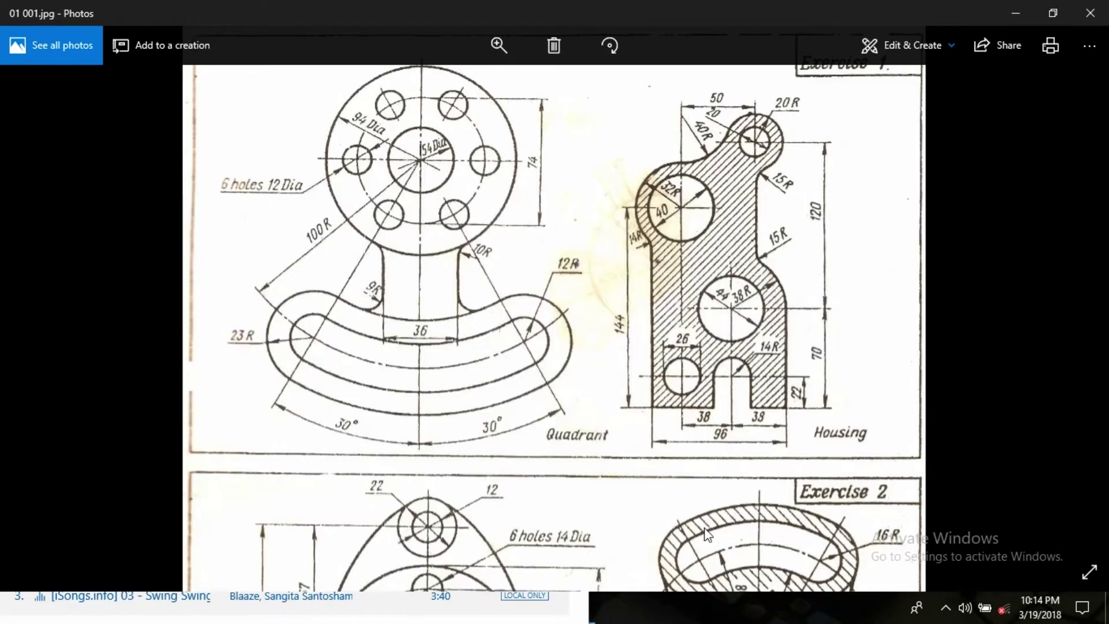
key("alt+Tab")
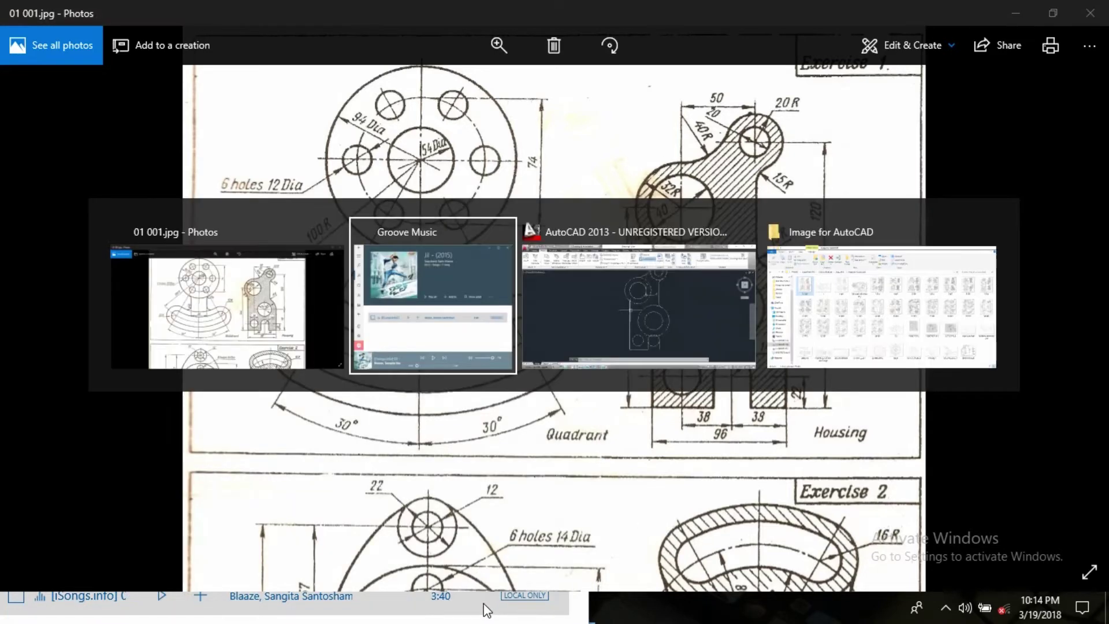
key("Escape")
key("Escape")
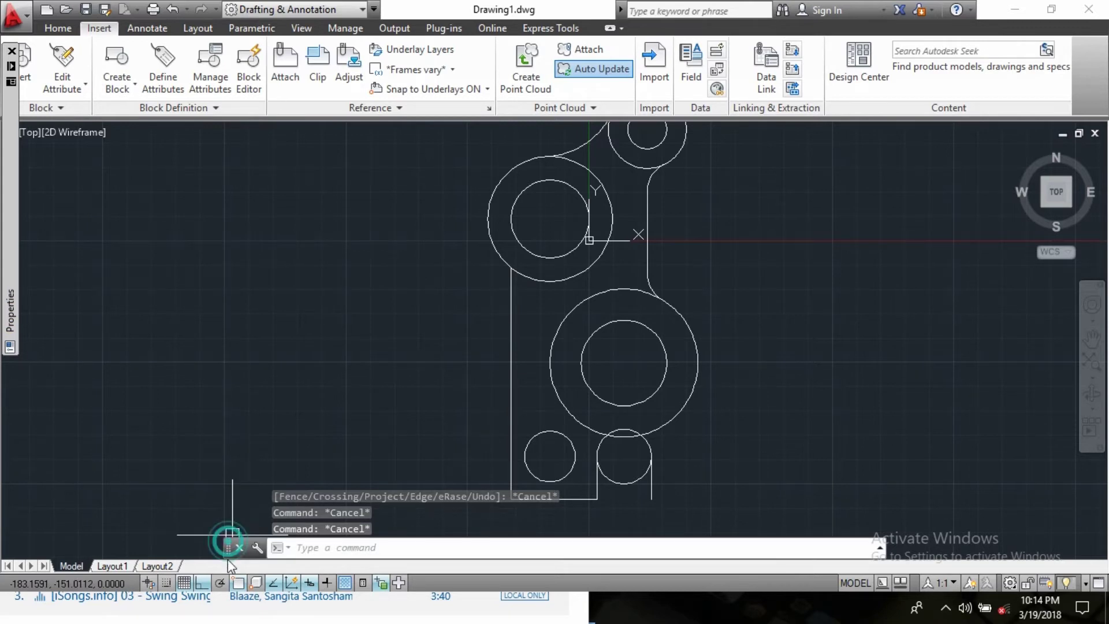
left_click_drag(230, 542, 227, 563)
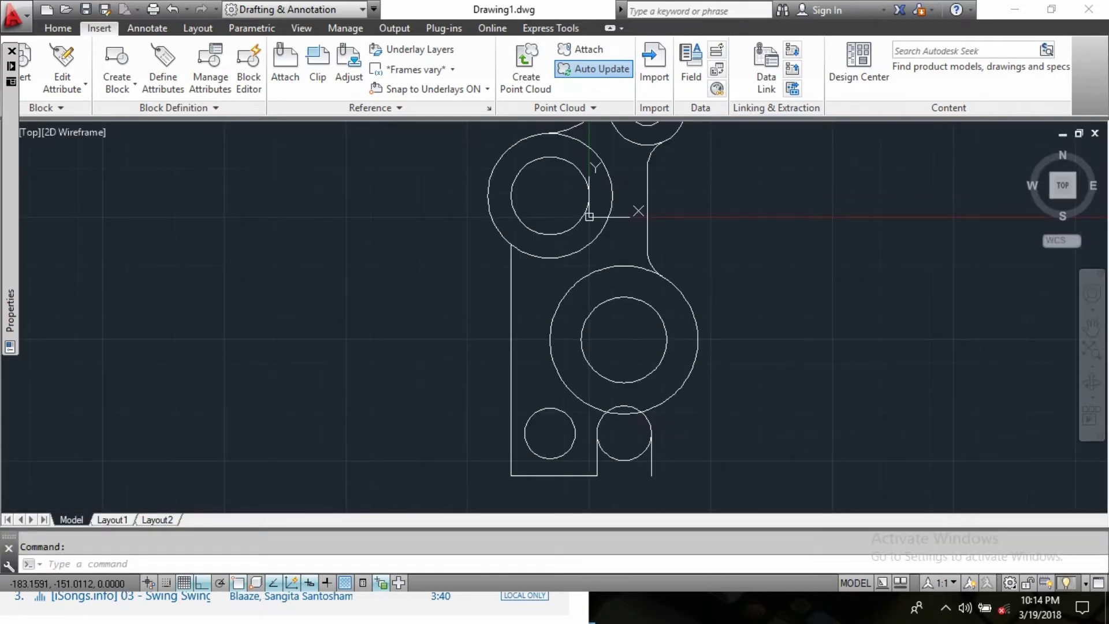
key("alt+Tab")
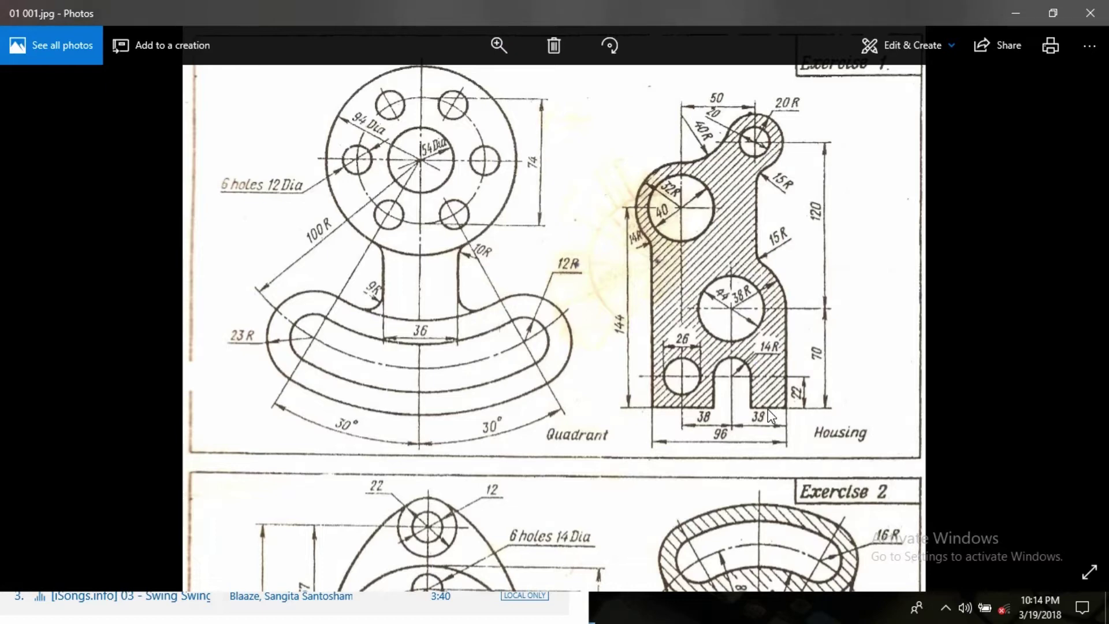
key("alt+Tab")
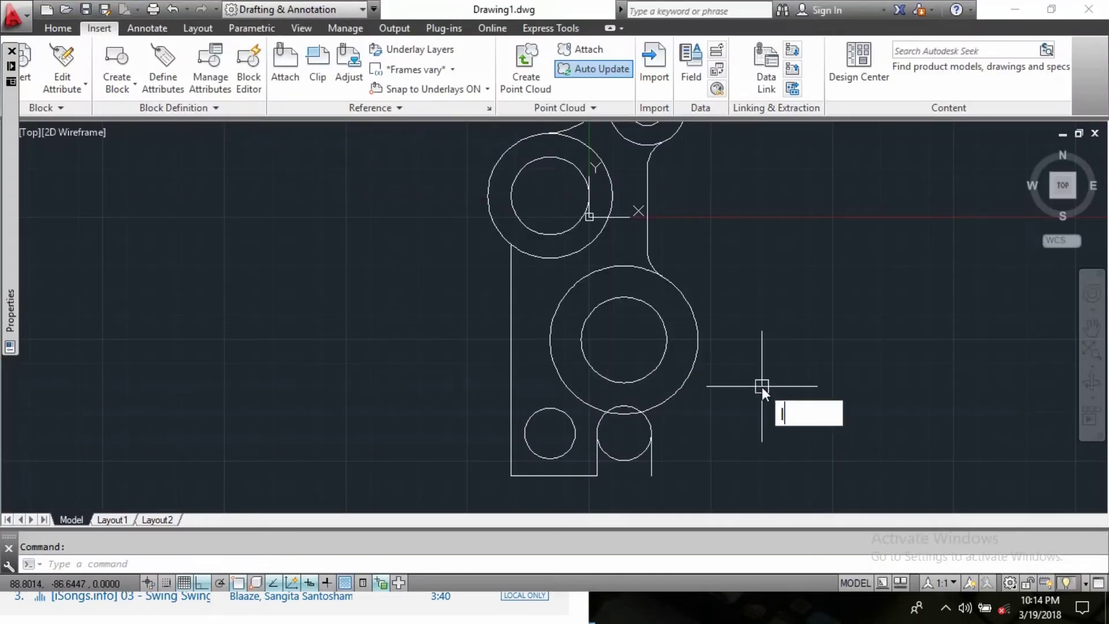
Draw the right side from the large boss's right quadrant down to the base, then left to the slot edge
type("l")
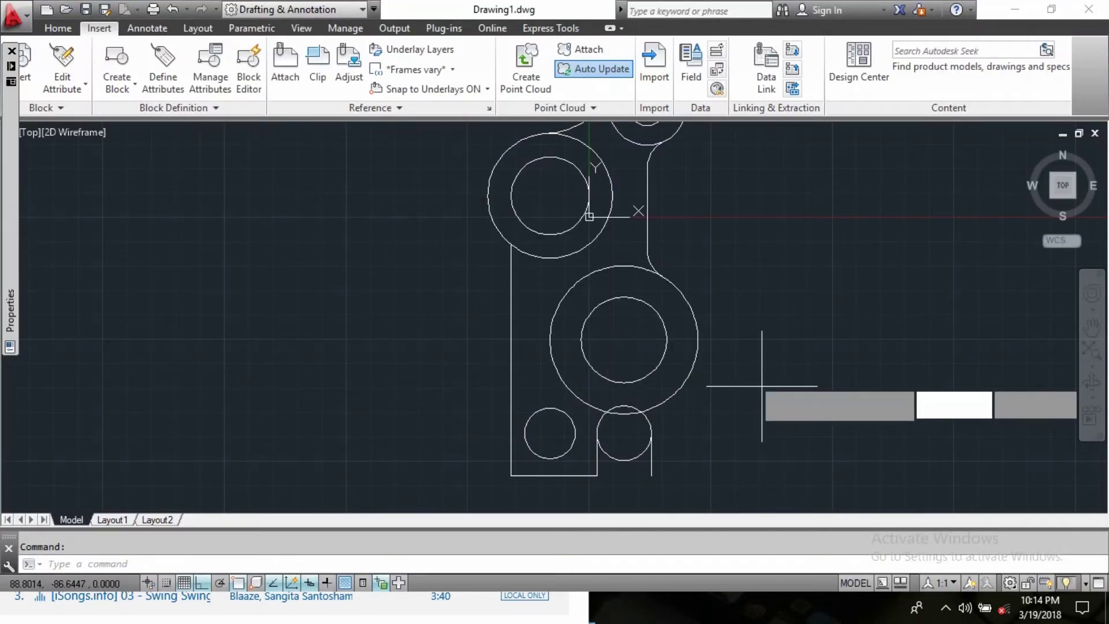
key("Return")
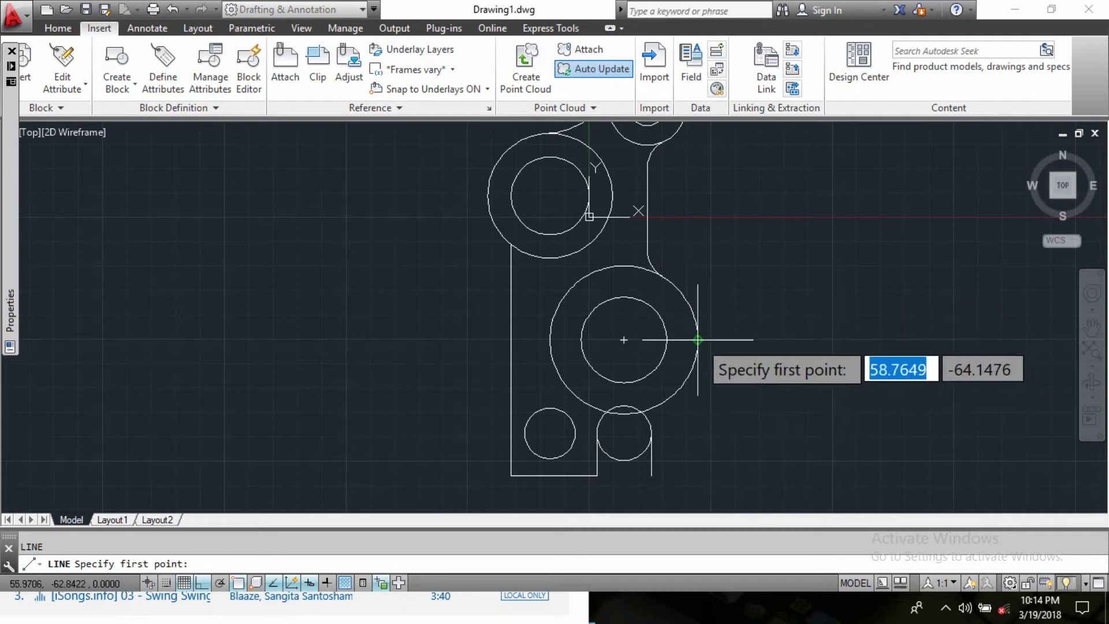
left_click(698, 341)
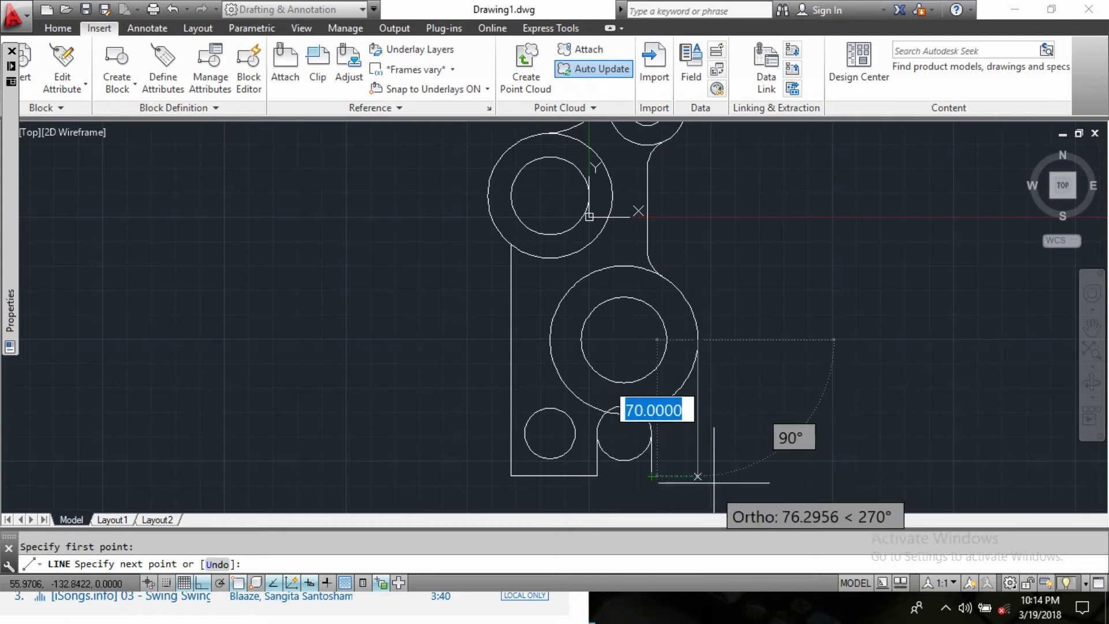
left_click(698, 476)
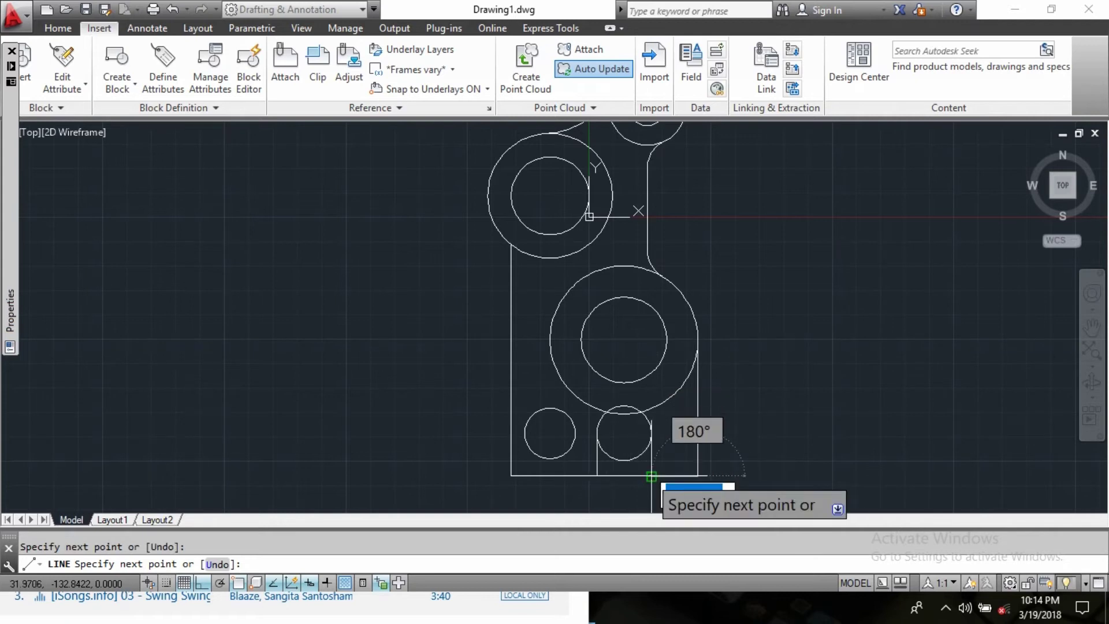
left_click(650, 476)
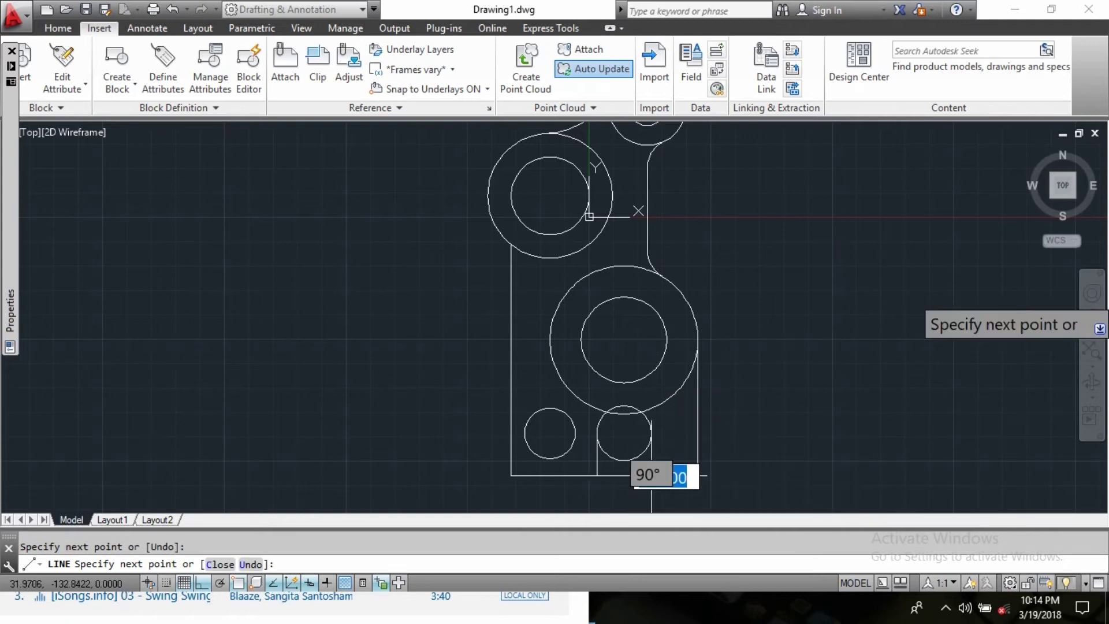
key("Escape")
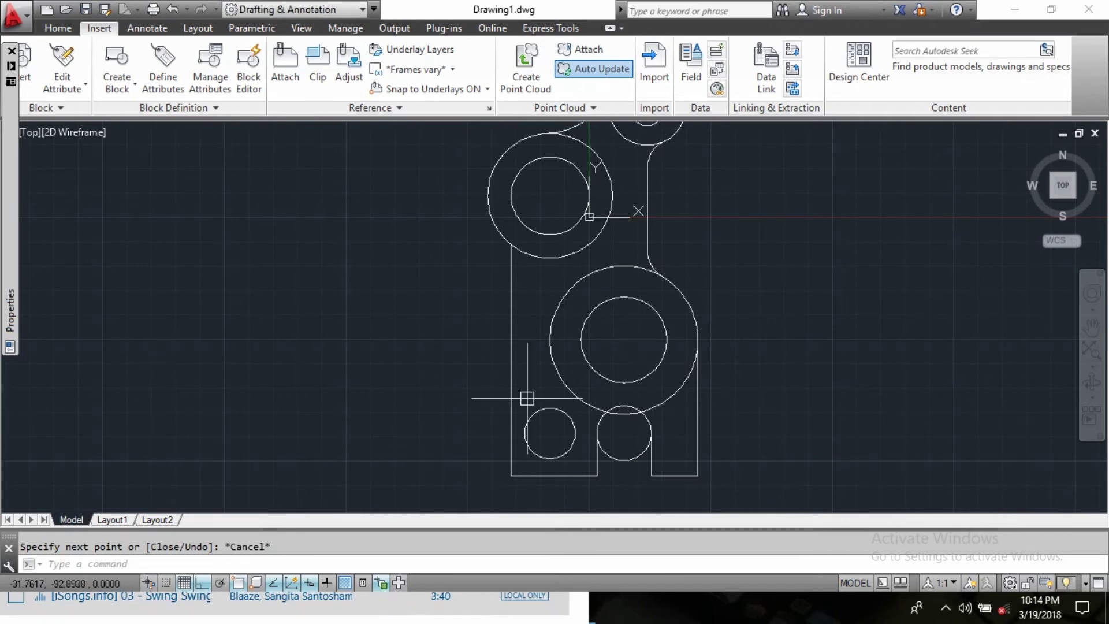
key("Escape")
Trim the large boss circle's lower-right arc, the piece inside the small lower circle, and the middle-hole arc
type("tr")
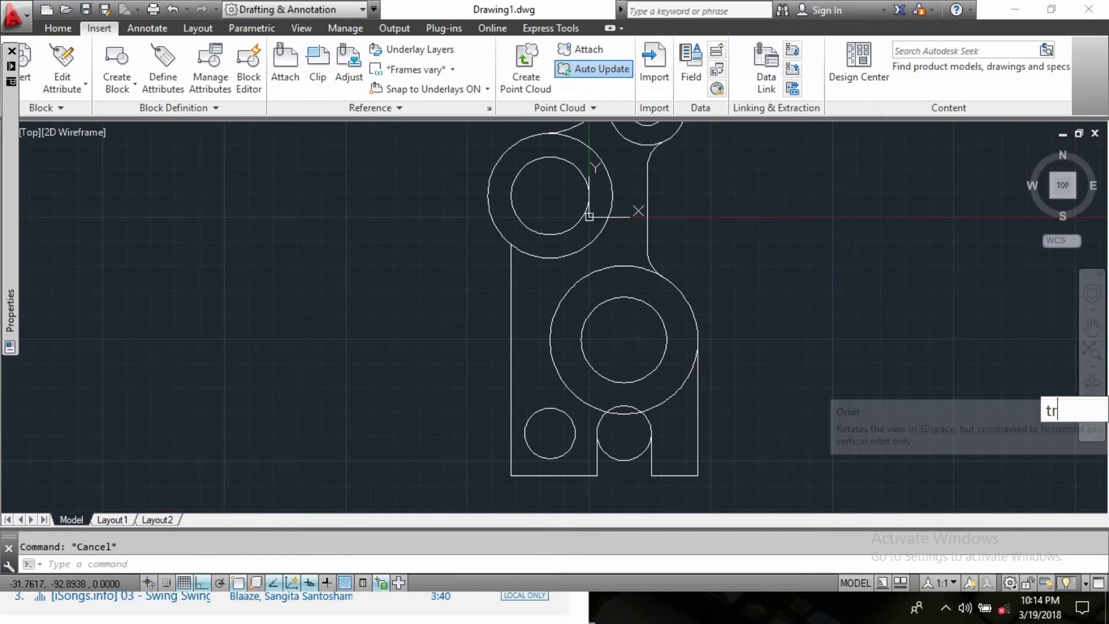
key("Escape")
type("tr")
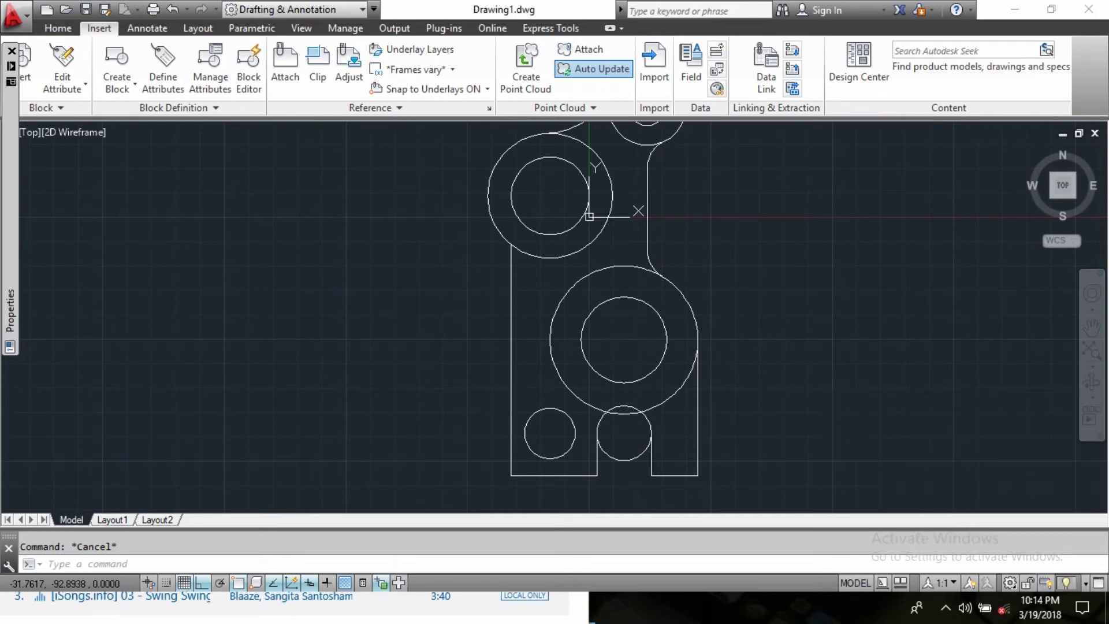
key("Return")
key("Return")
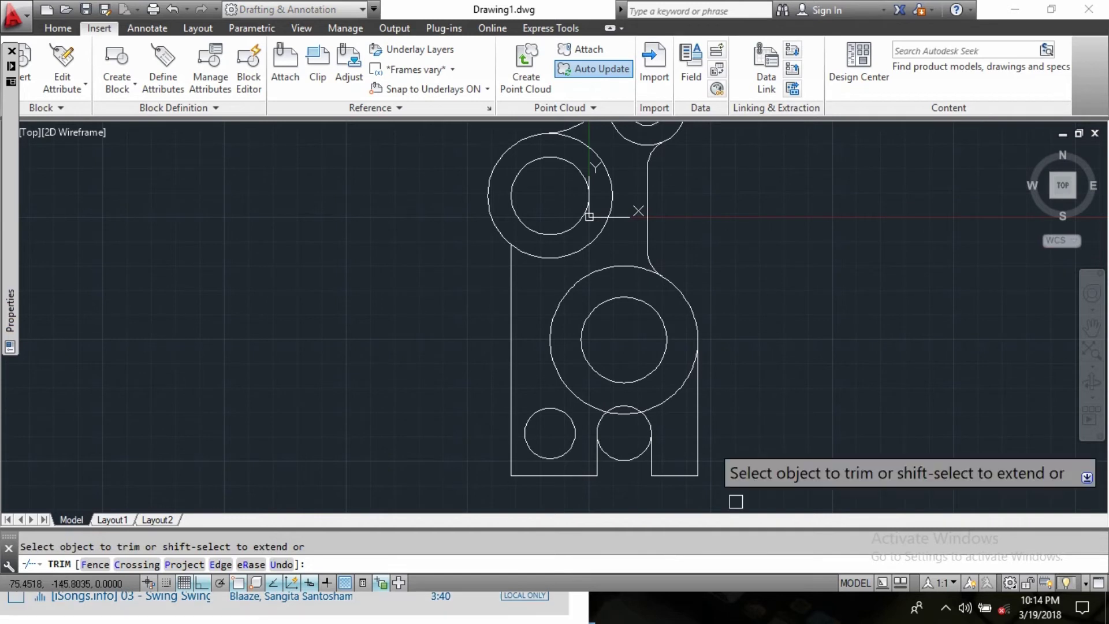
left_click(667, 404)
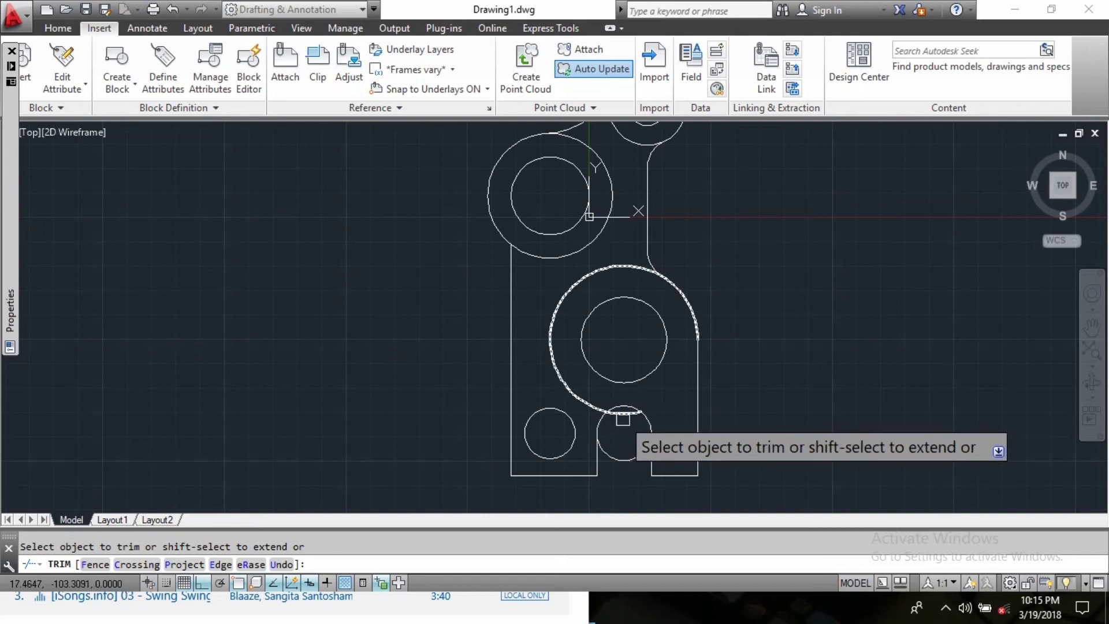
left_click(623, 420)
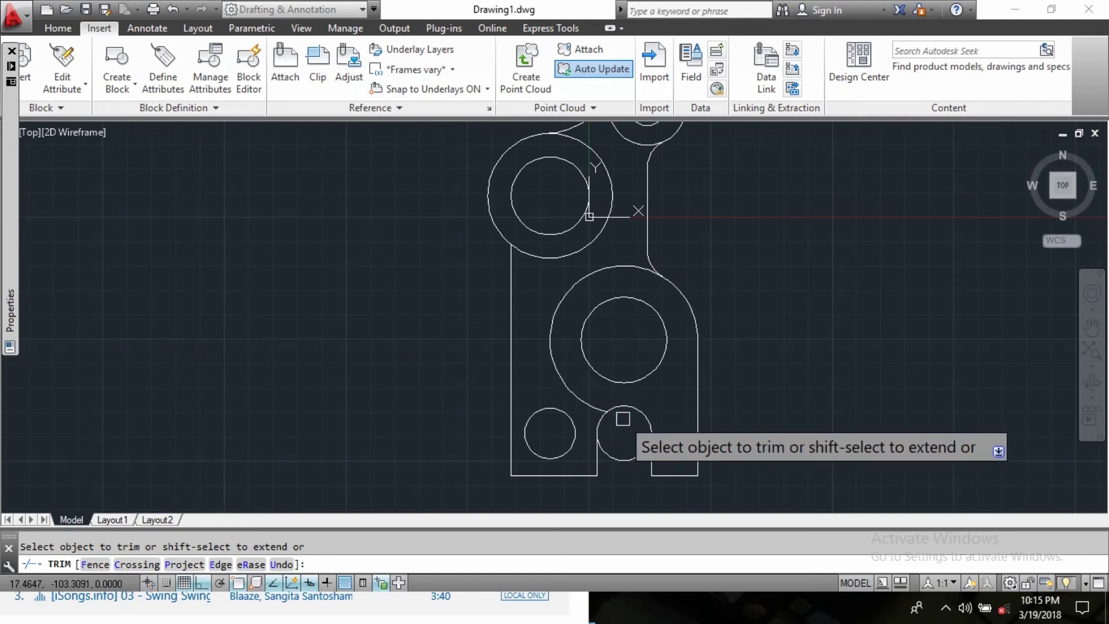
left_click(572, 392)
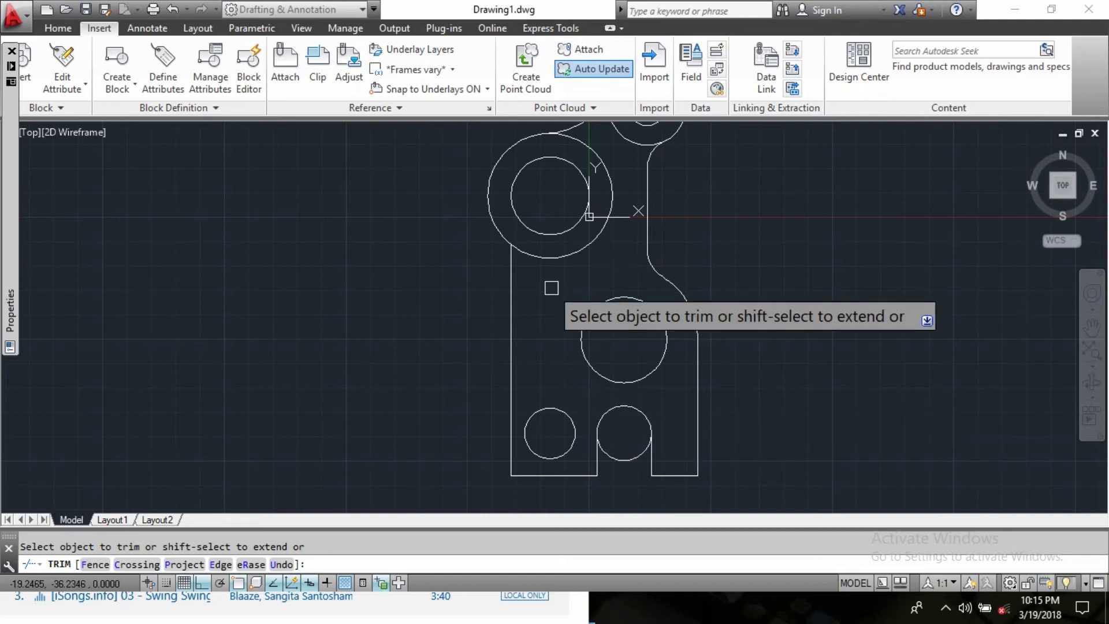
Window-trim the big circle's leftover arcs and the top boss circle's lower arc, then view the Photos sketch
left_click(565, 246)
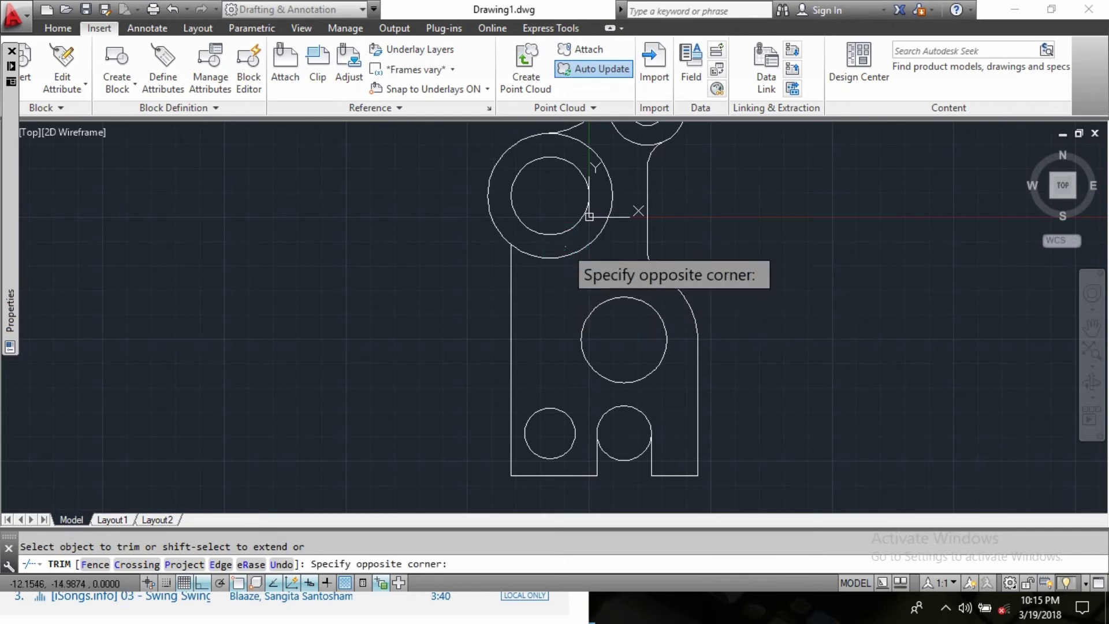
left_click(548, 282)
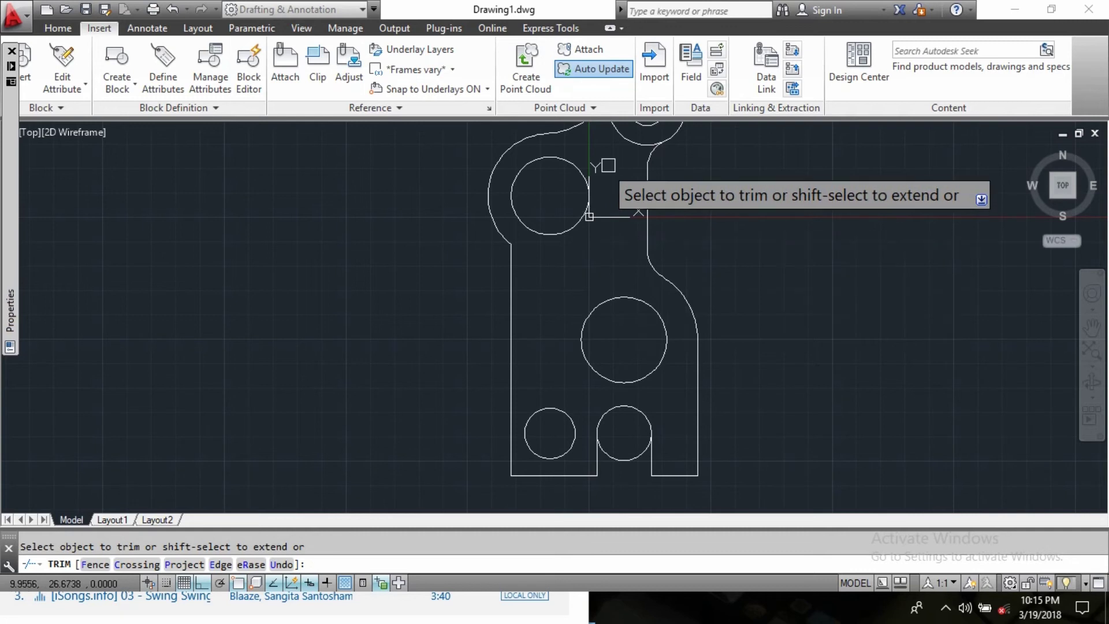
left_click(627, 142)
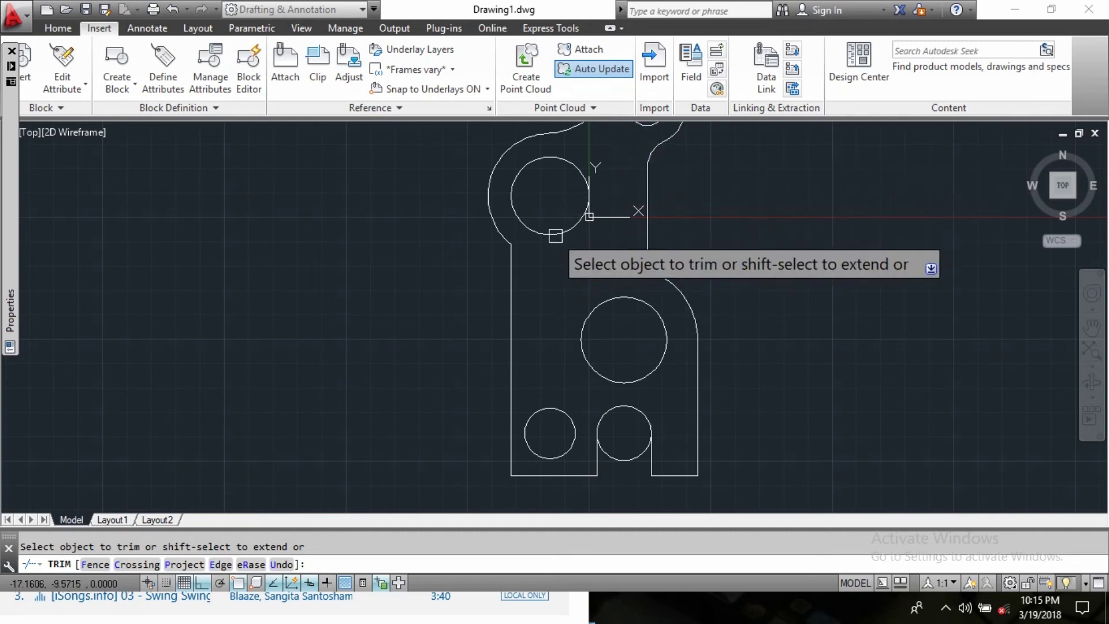
key("Escape")
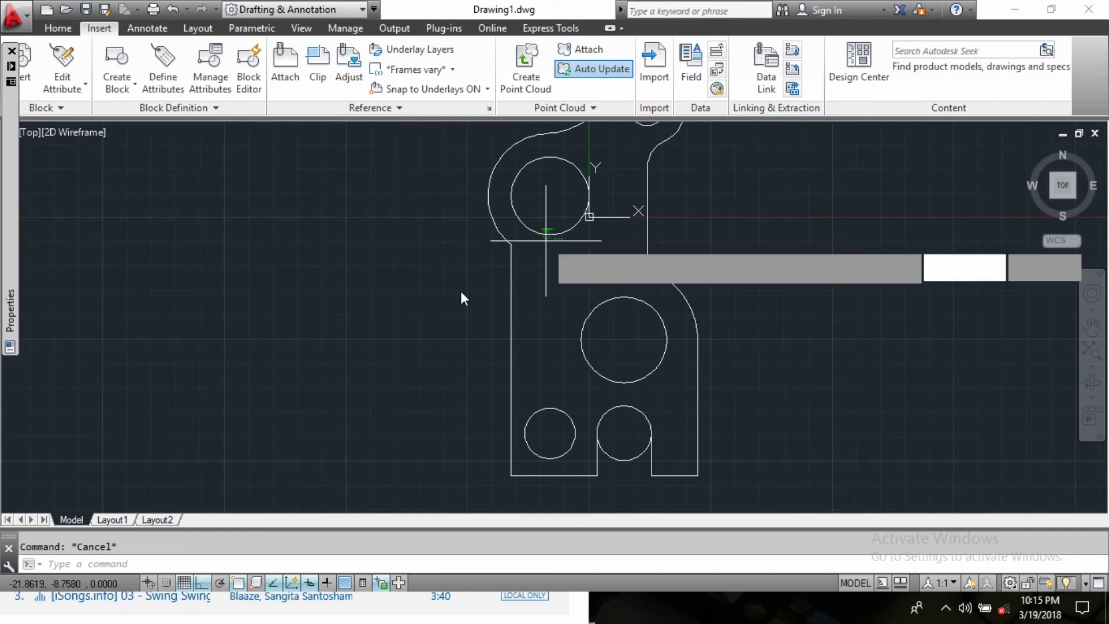
key("alt+Tab")
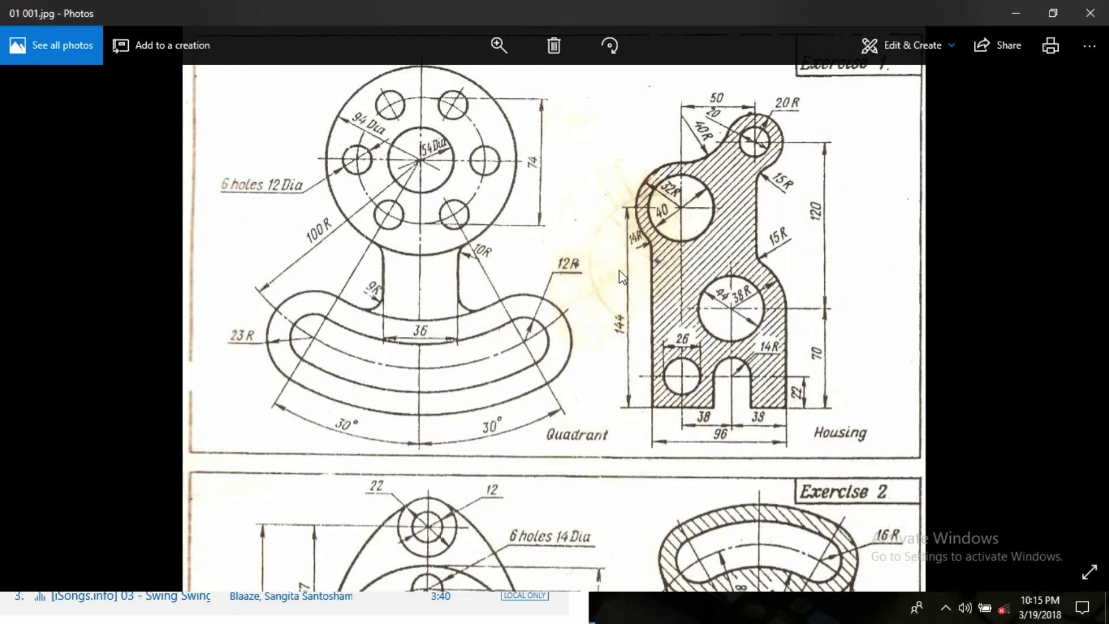
Add a radius-14 circle tangent to the long left side and the upper boss arc
key("alt+Tab")
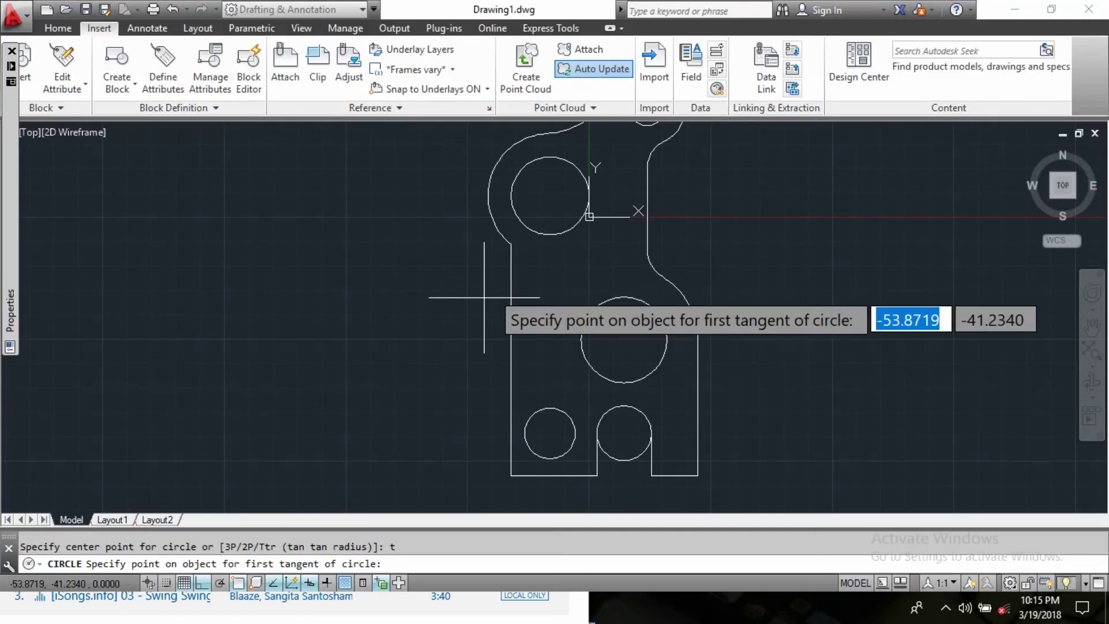
left_click(512, 276)
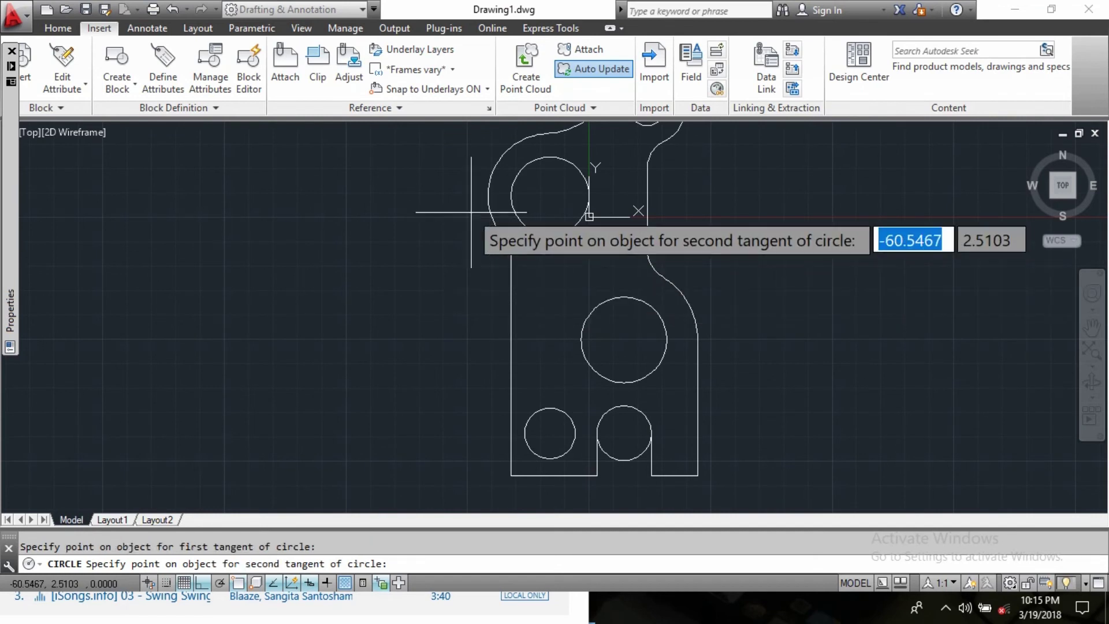
left_click(491, 221)
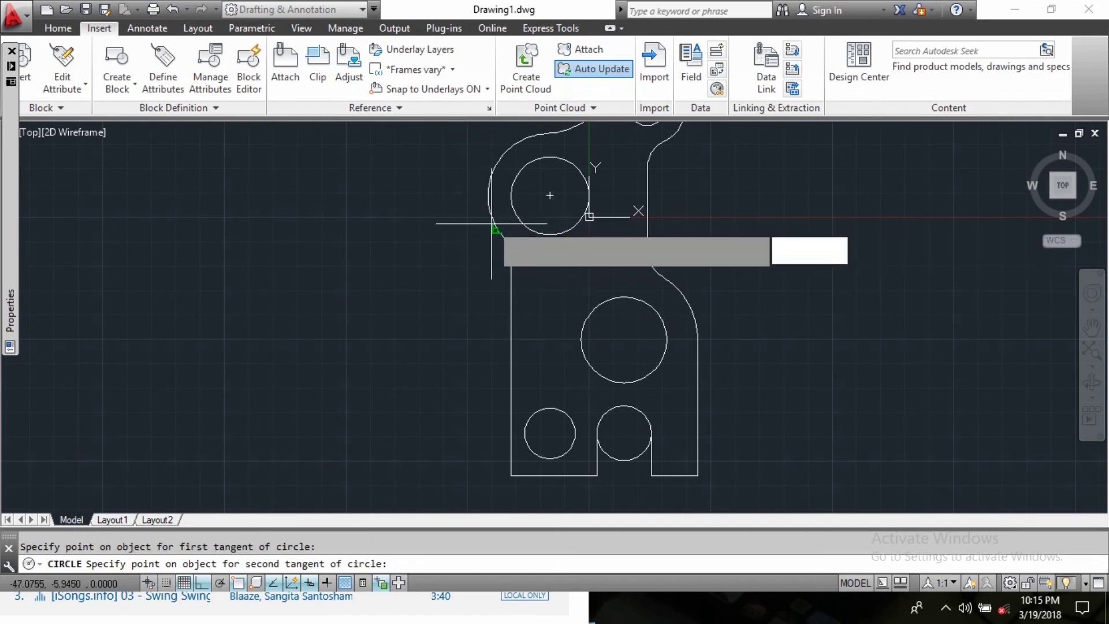
type("14")
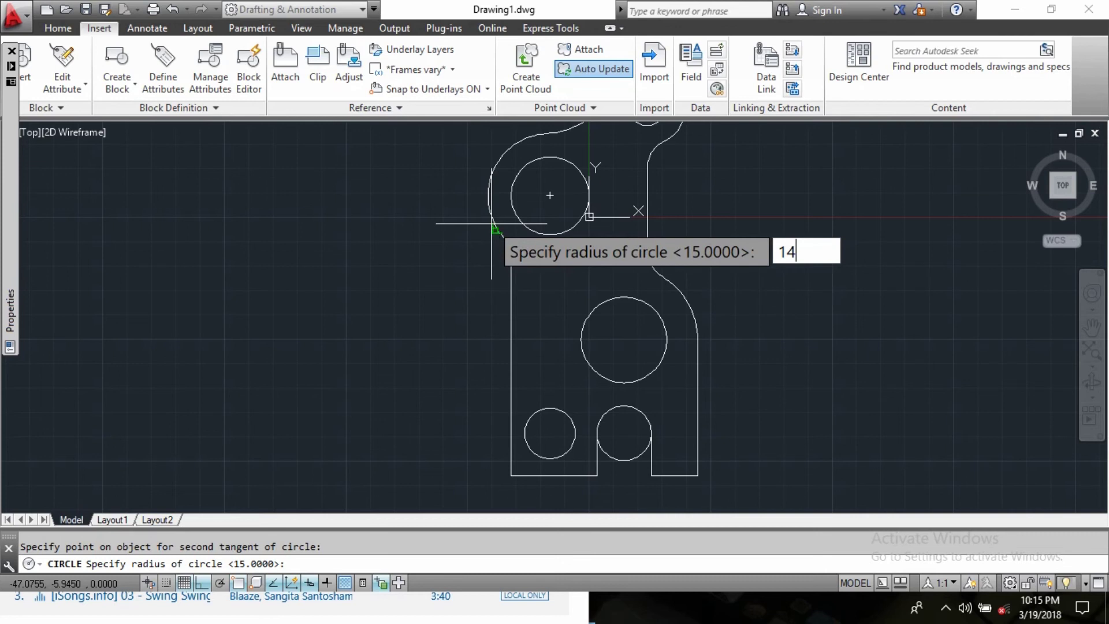
key("Return")
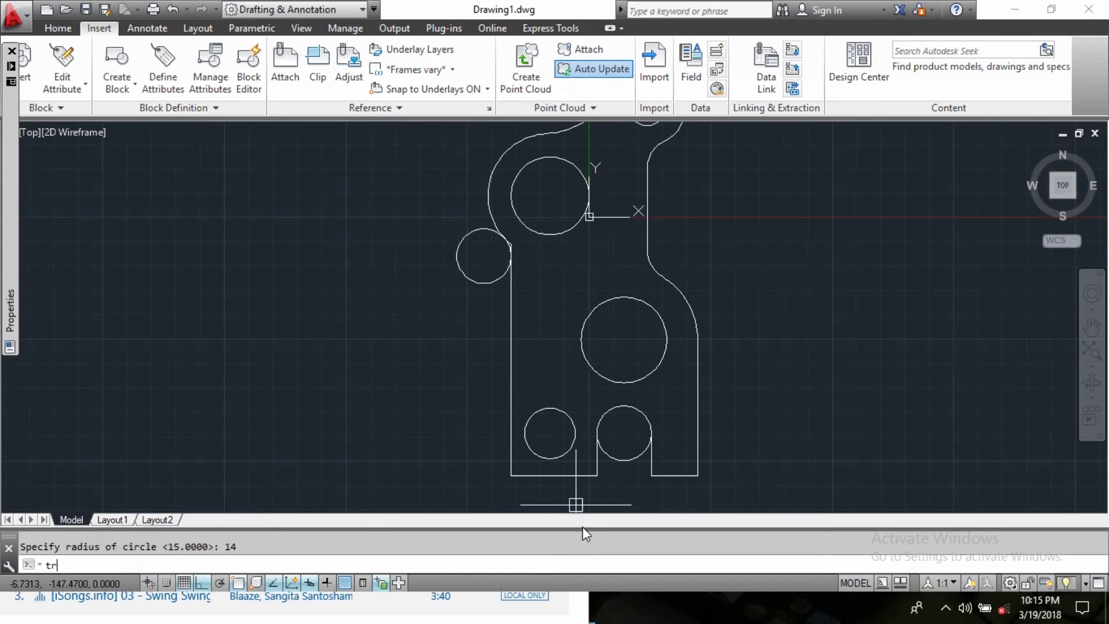
key("Return")
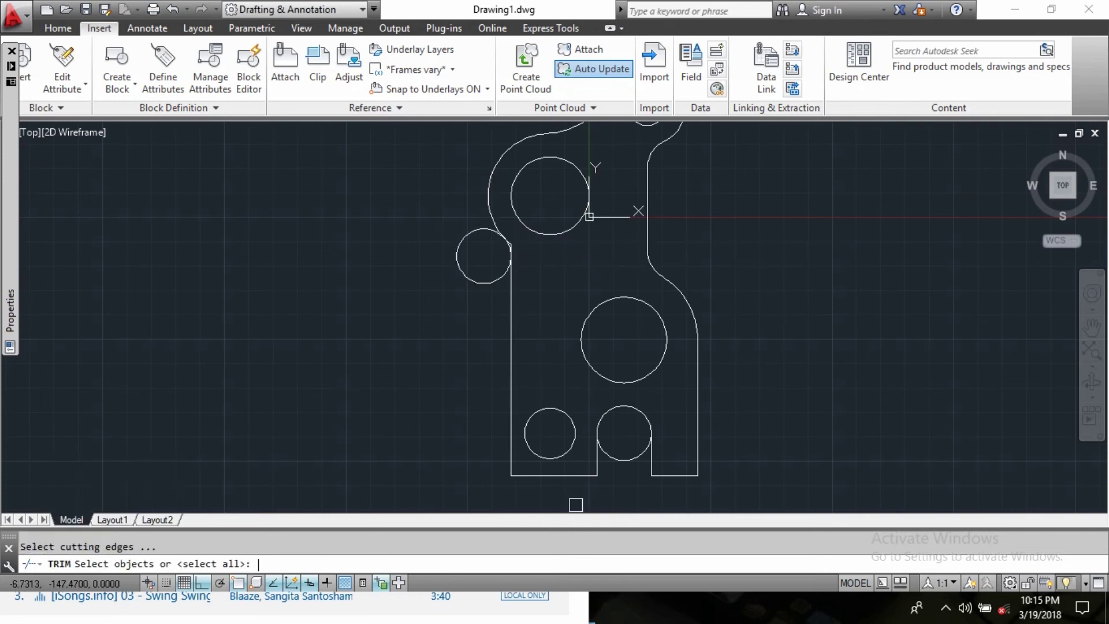
Trim the radius-14 circle's outer part and leftover overlaps, leaving a concave blend arc
key("Return")
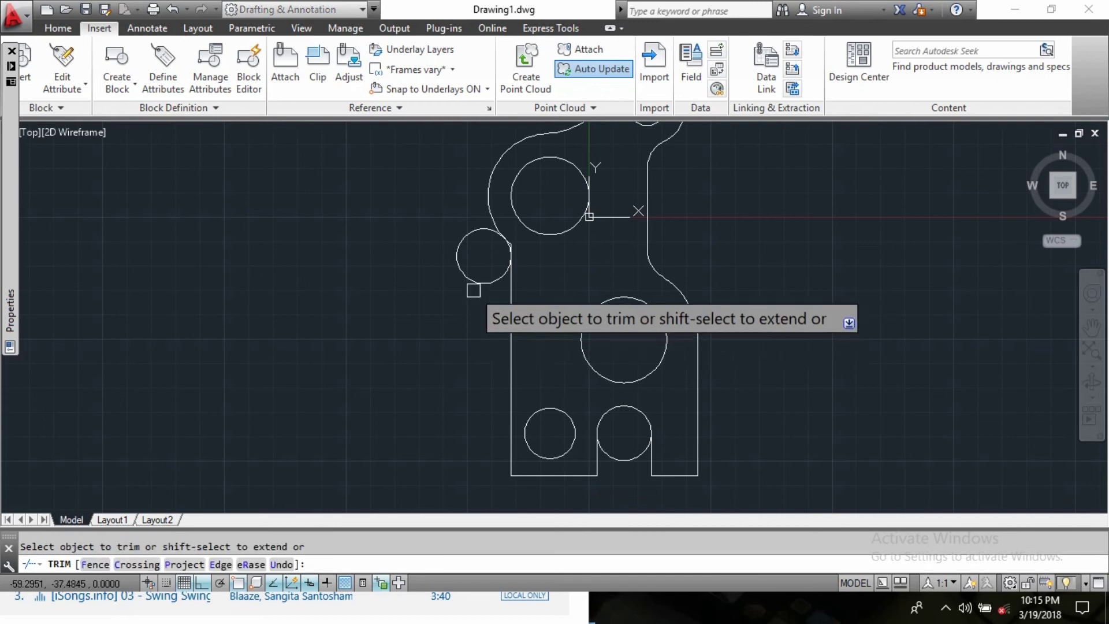
left_click(473, 291)
left_click(444, 247)
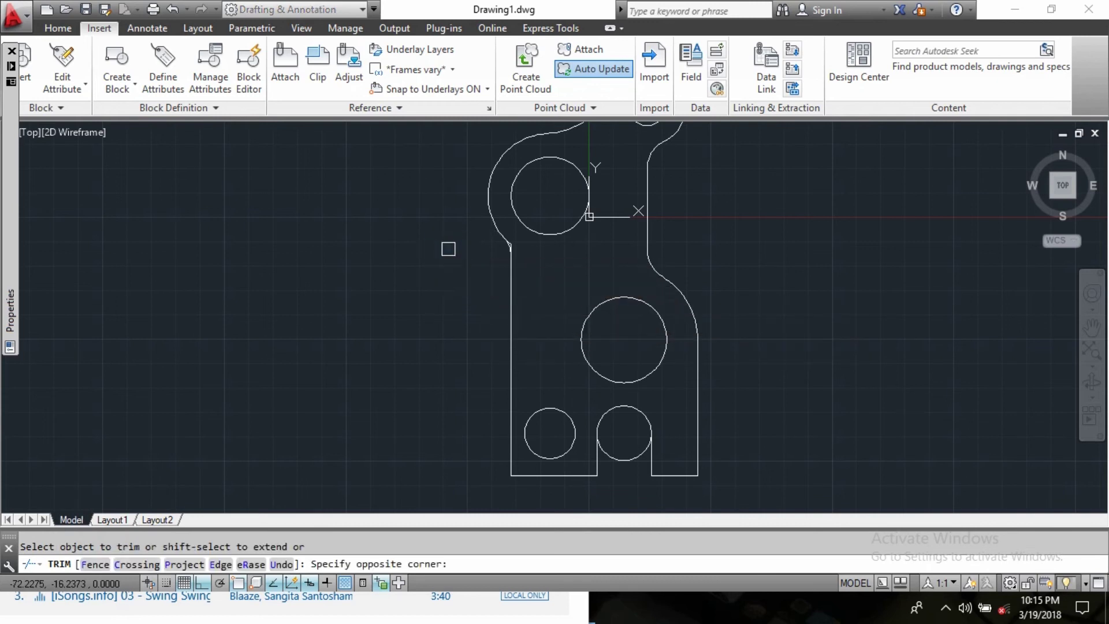
scroll(585, 315, "up", 5)
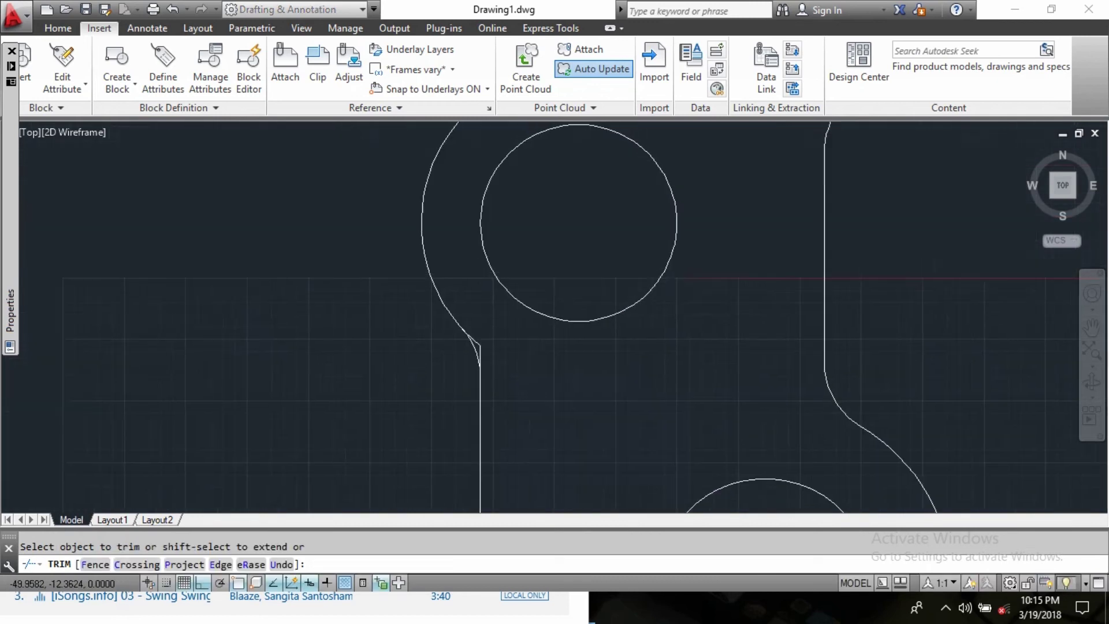
scroll(503, 337, "up", 3)
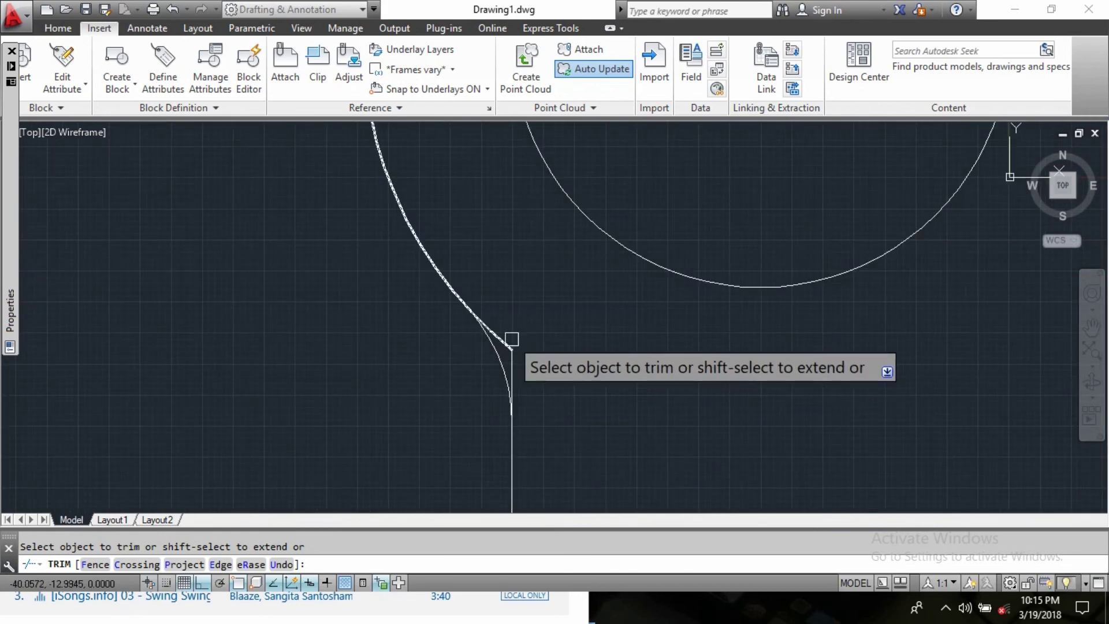
left_click(508, 339)
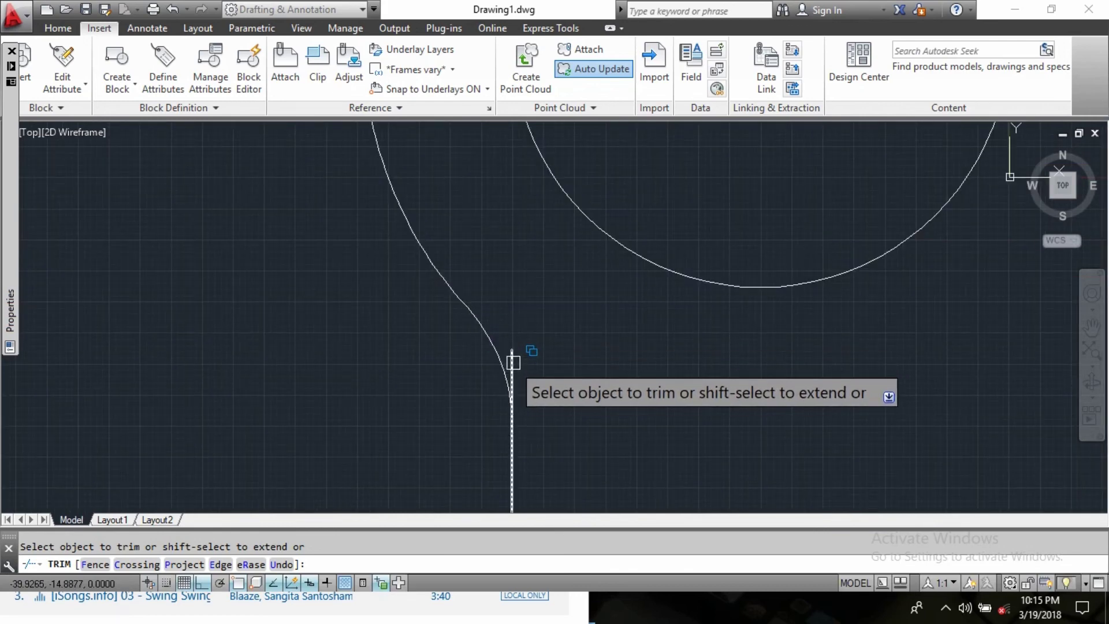
left_click(513, 359)
Pan back over the whole part and compare the outline with the Photos reference sketch
scroll(671, 376, "down", 2)
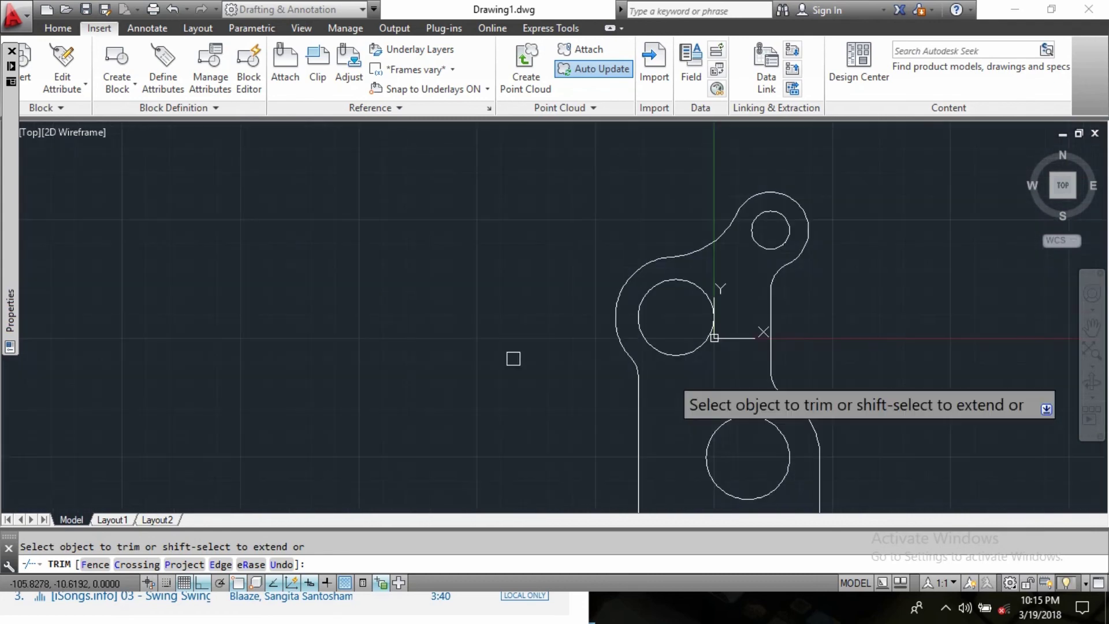
scroll(669, 371, "down", 2)
middle_click_drag(599, 228, 623, 278)
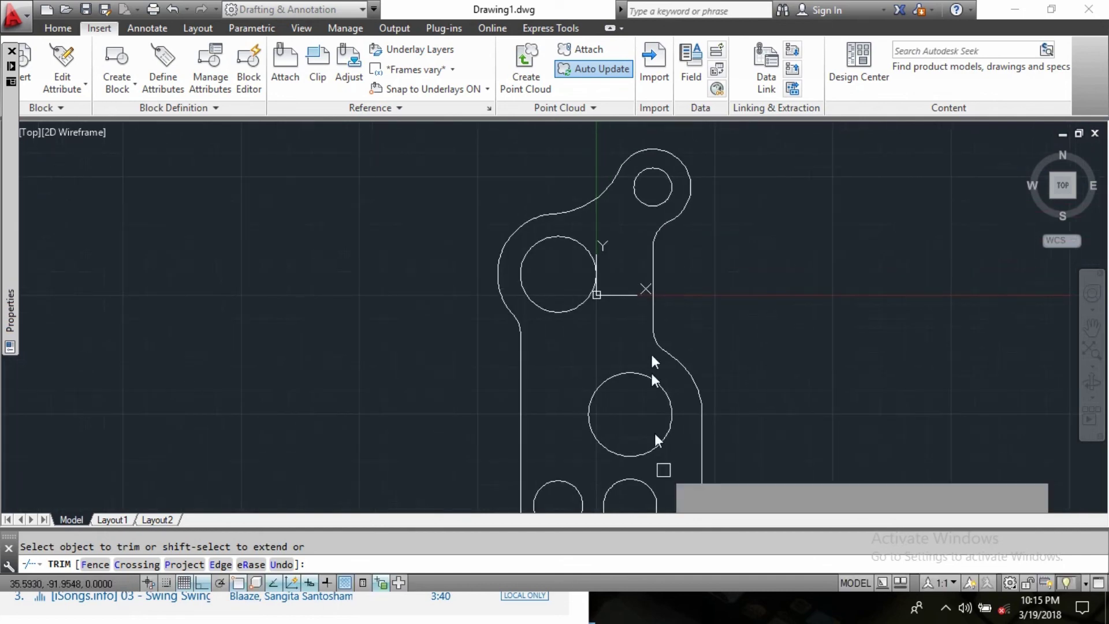
key("alt+Tab")
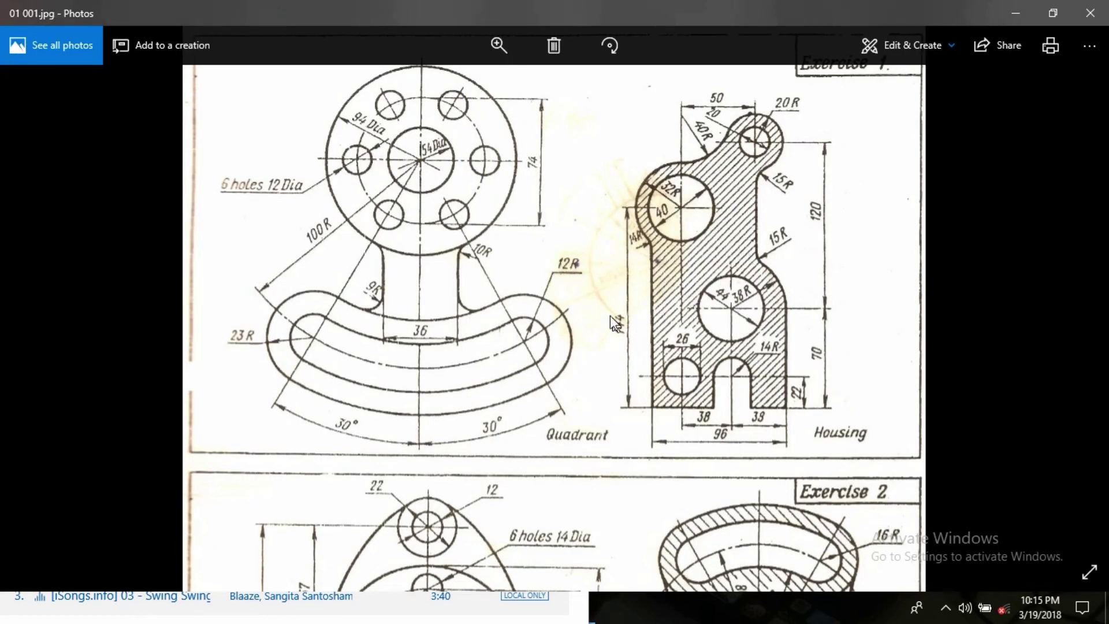
key("alt+Tab")
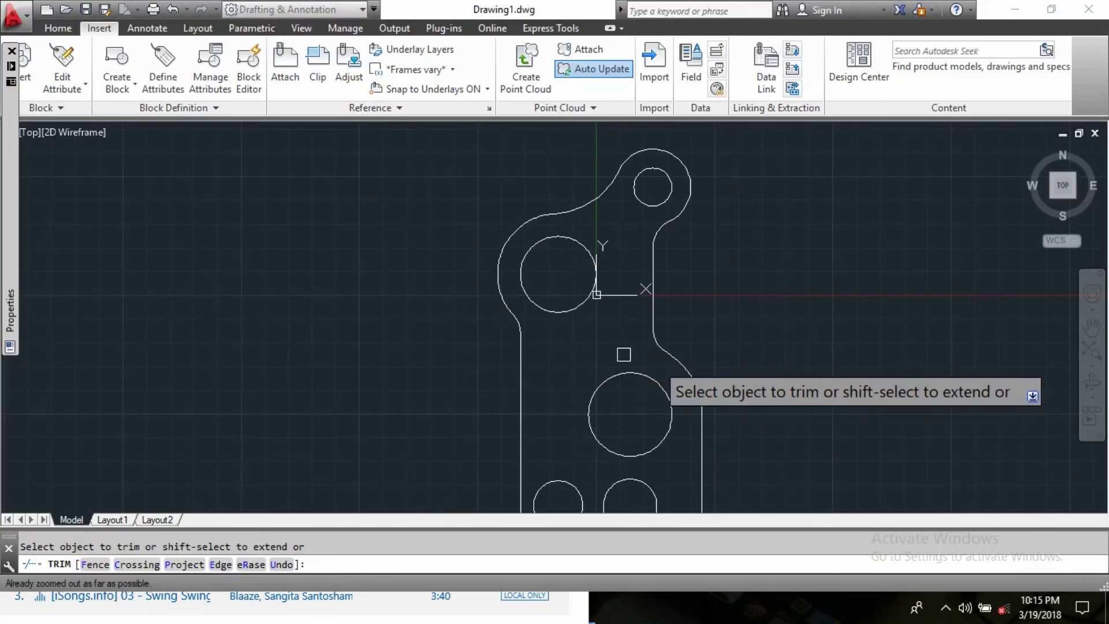
middle_click_drag(622, 354, 613, 276)
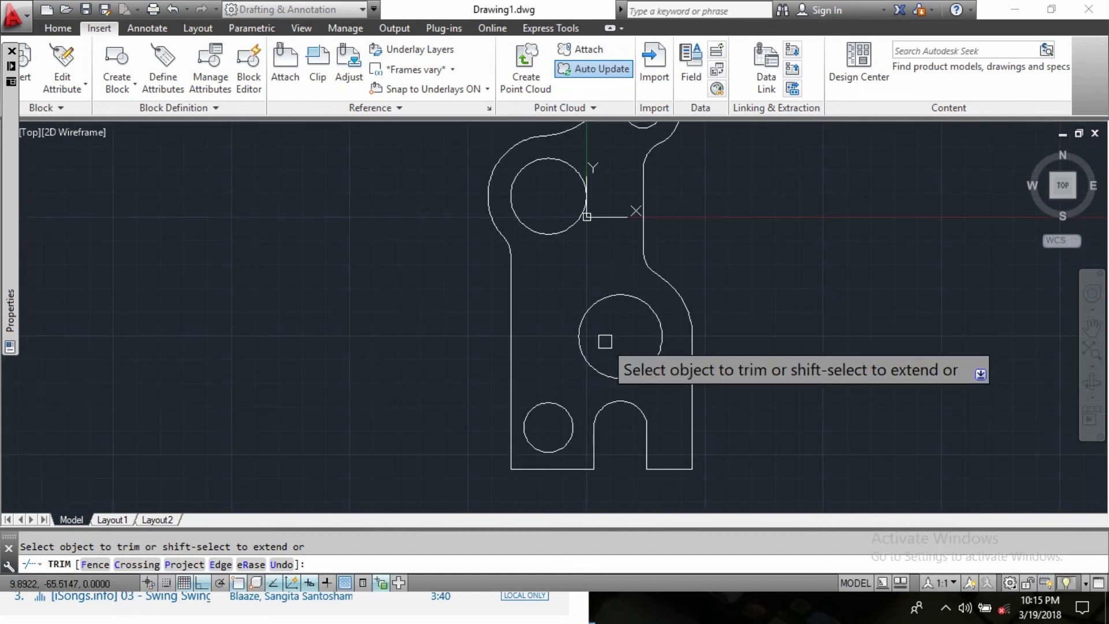